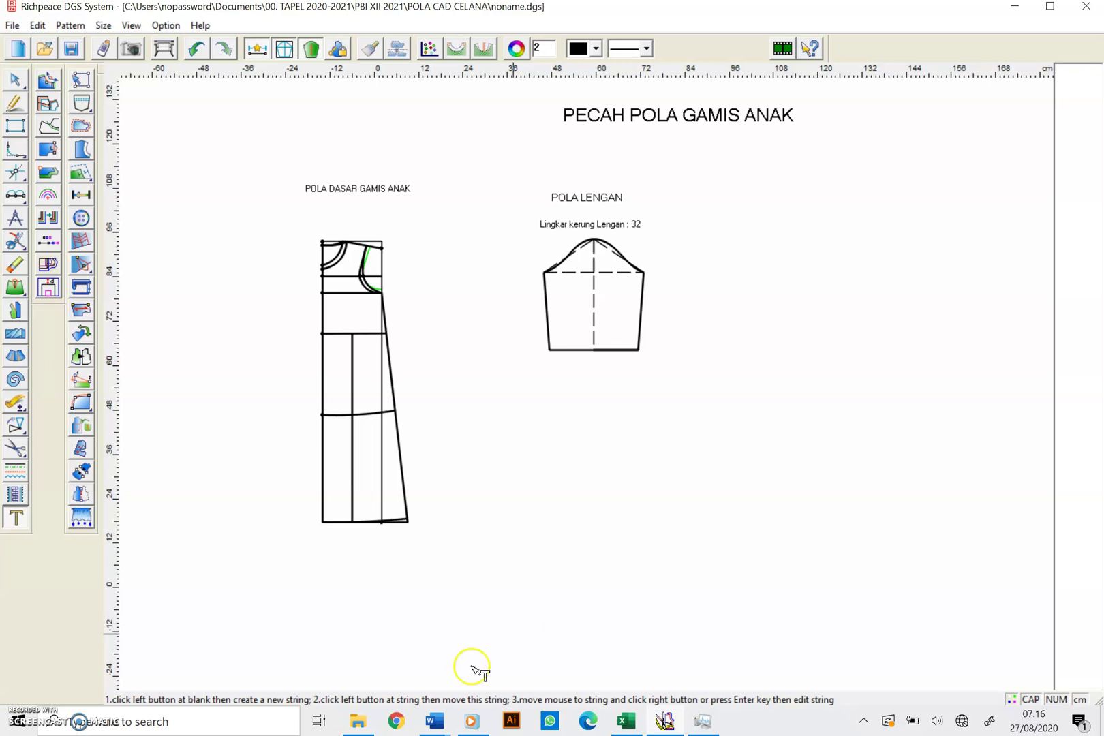
Switch to Word and bring up Document4.
{"action": "left_click", "coordinate": [441, 727]}
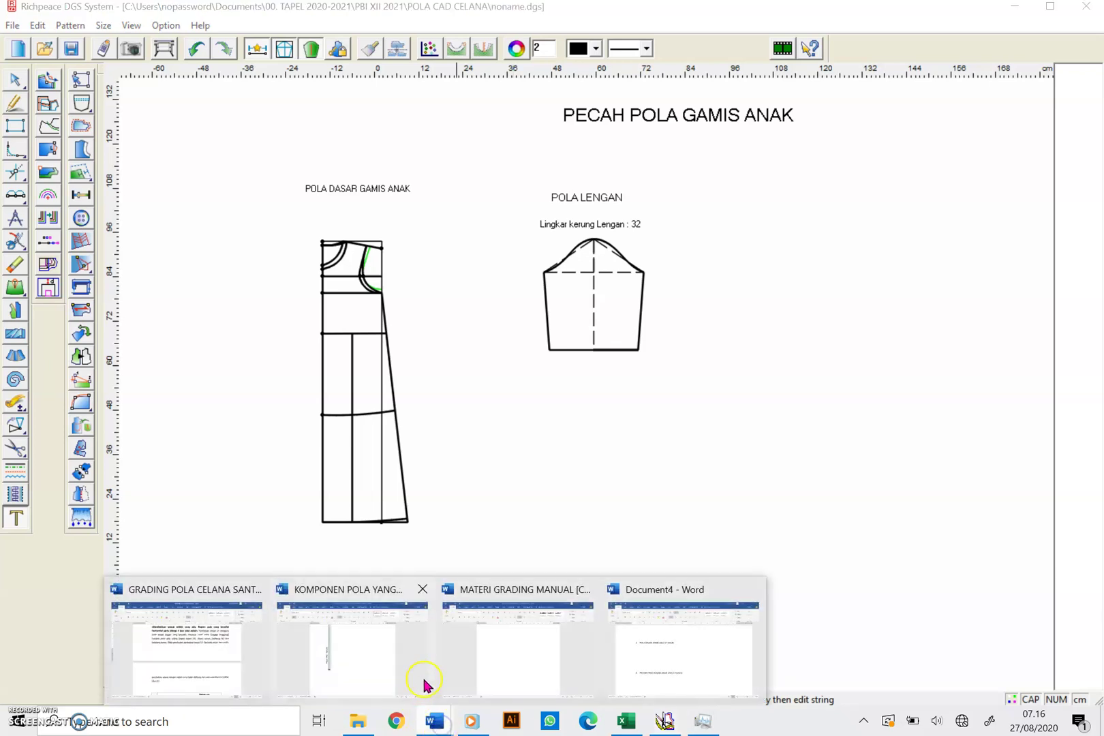
{"action": "mouse_move", "coordinate": [564, 673]}
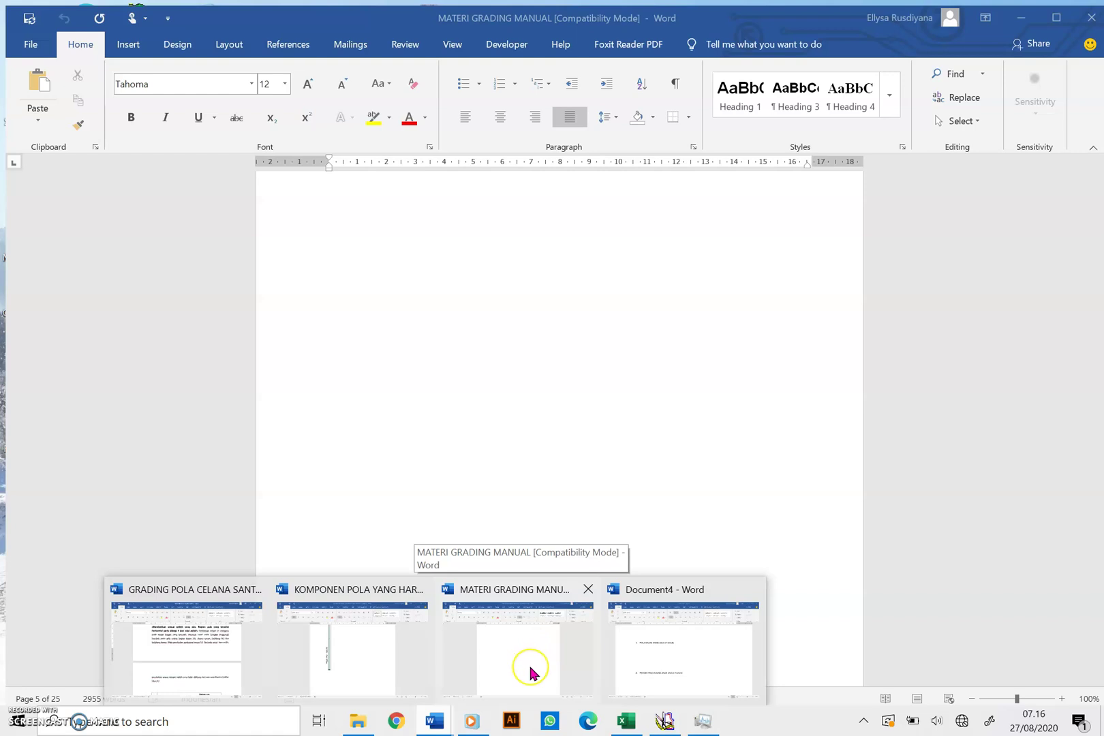
{"action": "left_click", "coordinate": [533, 673]}
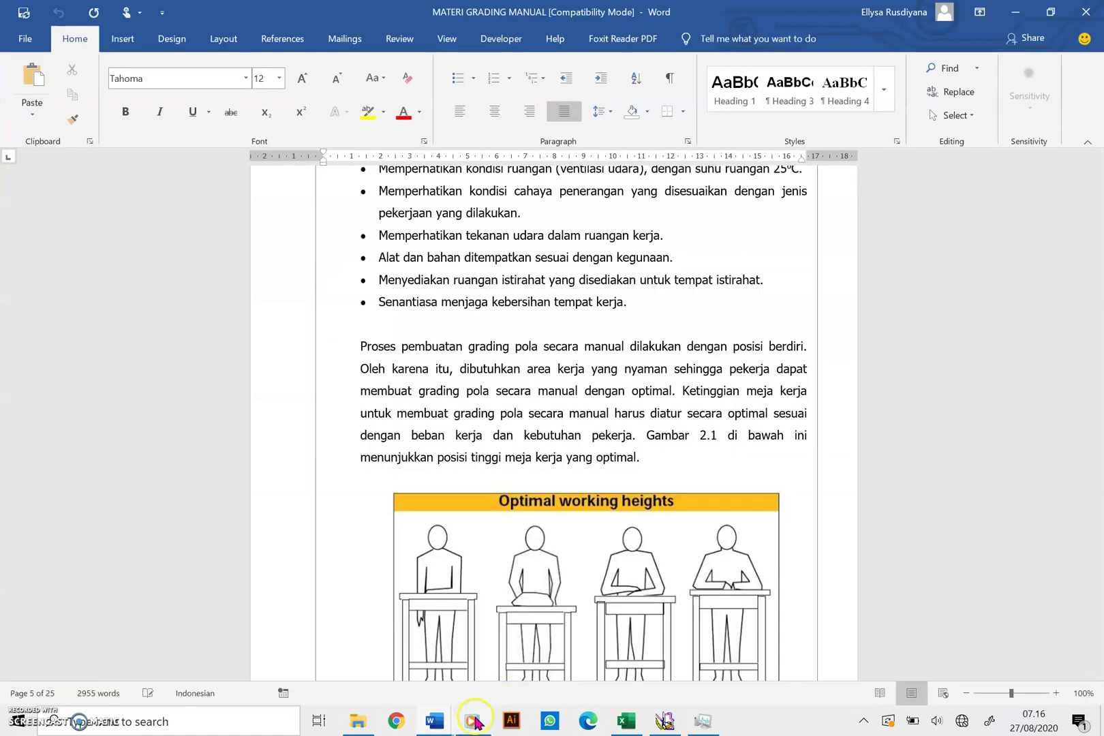
{"action": "left_click", "coordinate": [443, 727]}
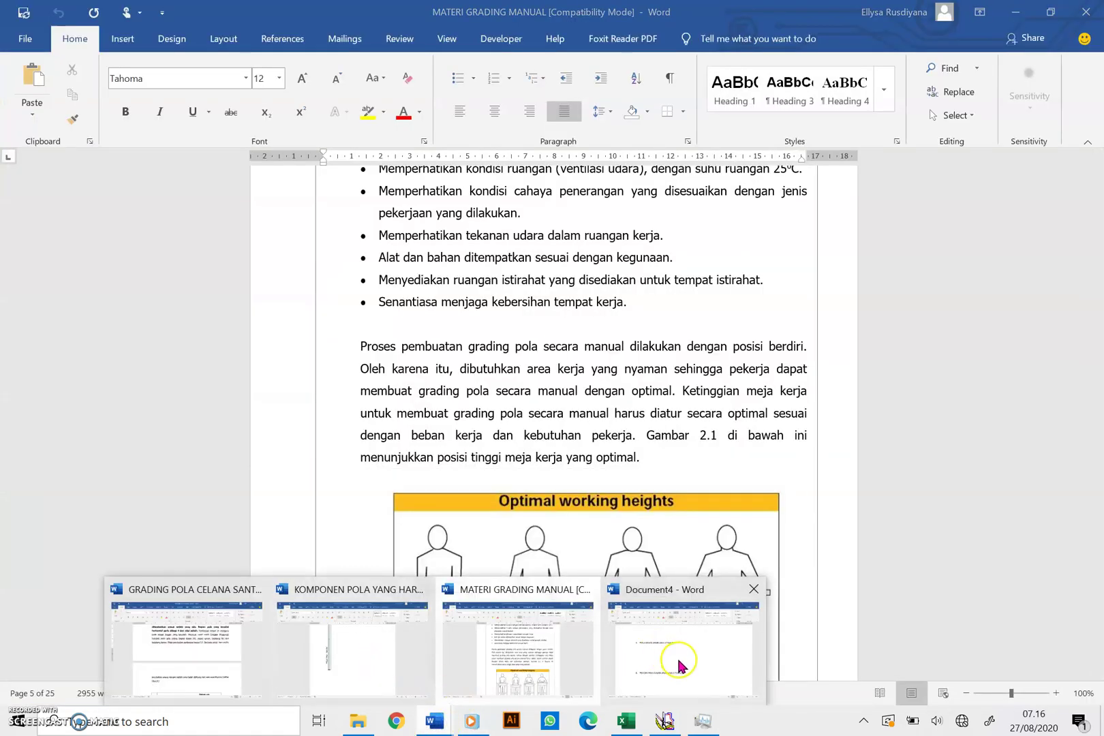
{"action": "left_click", "coordinate": [680, 664]}
Examine the child's gamis photo, the design sketch and the numbered design analysis in the document.
{"action": "scroll", "coordinate": [611, 525], "scroll_direction": "up", "scroll_amount": 10}
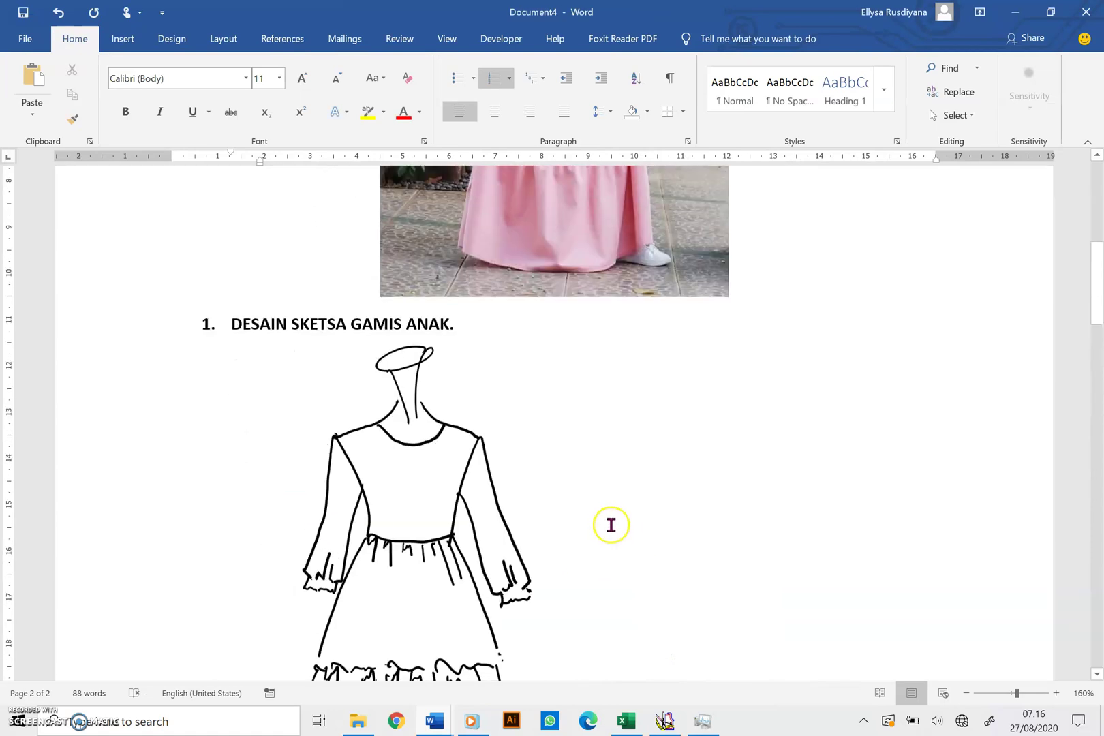
{"action": "scroll", "coordinate": [611, 525], "scroll_direction": "up", "scroll_amount": 6}
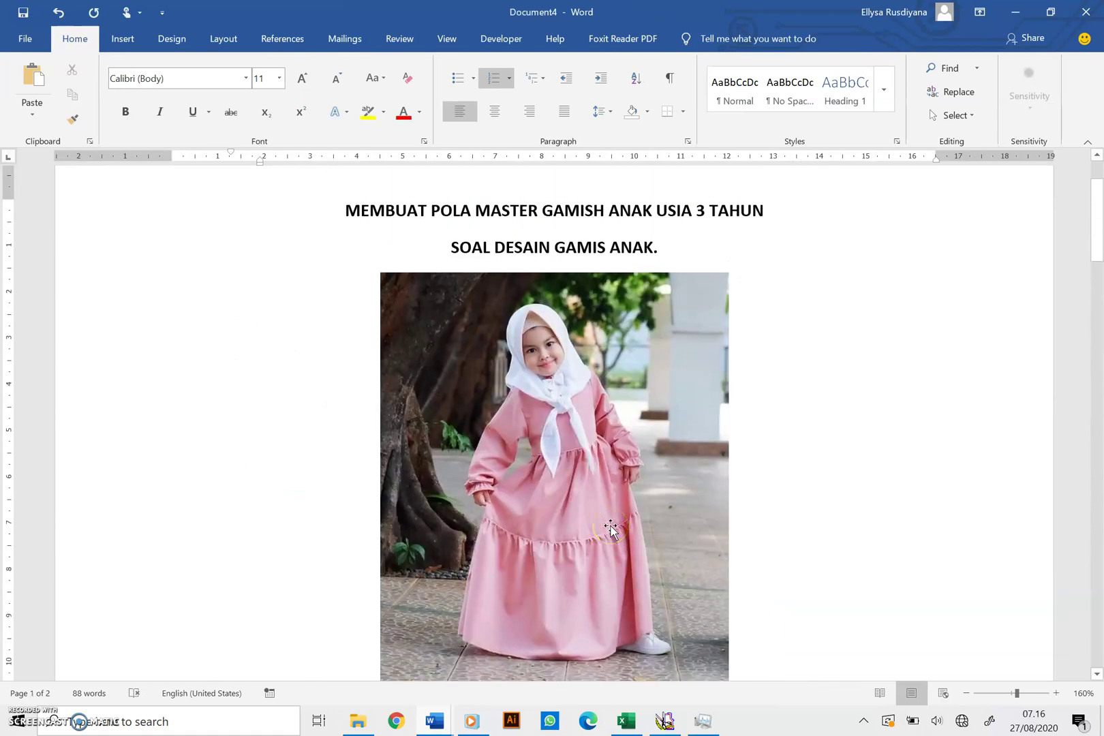
{"action": "scroll", "coordinate": [593, 516], "scroll_direction": "down", "scroll_amount": 2}
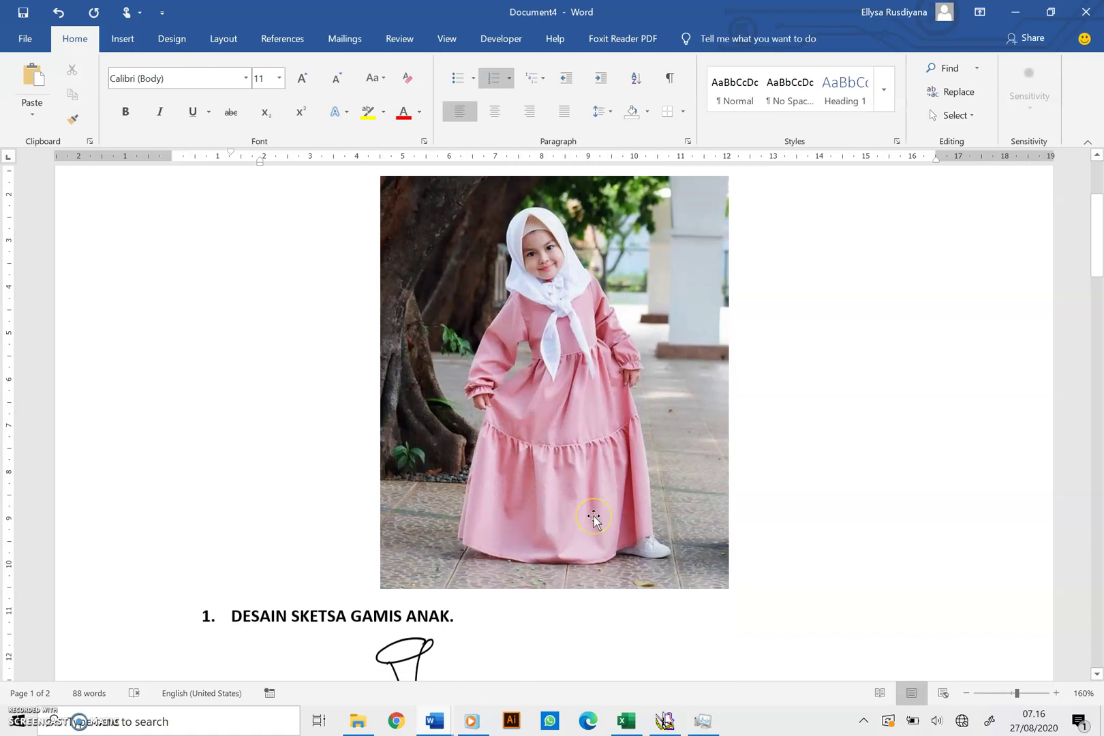
{"action": "scroll", "coordinate": [592, 515], "scroll_direction": "up", "scroll_amount": 2}
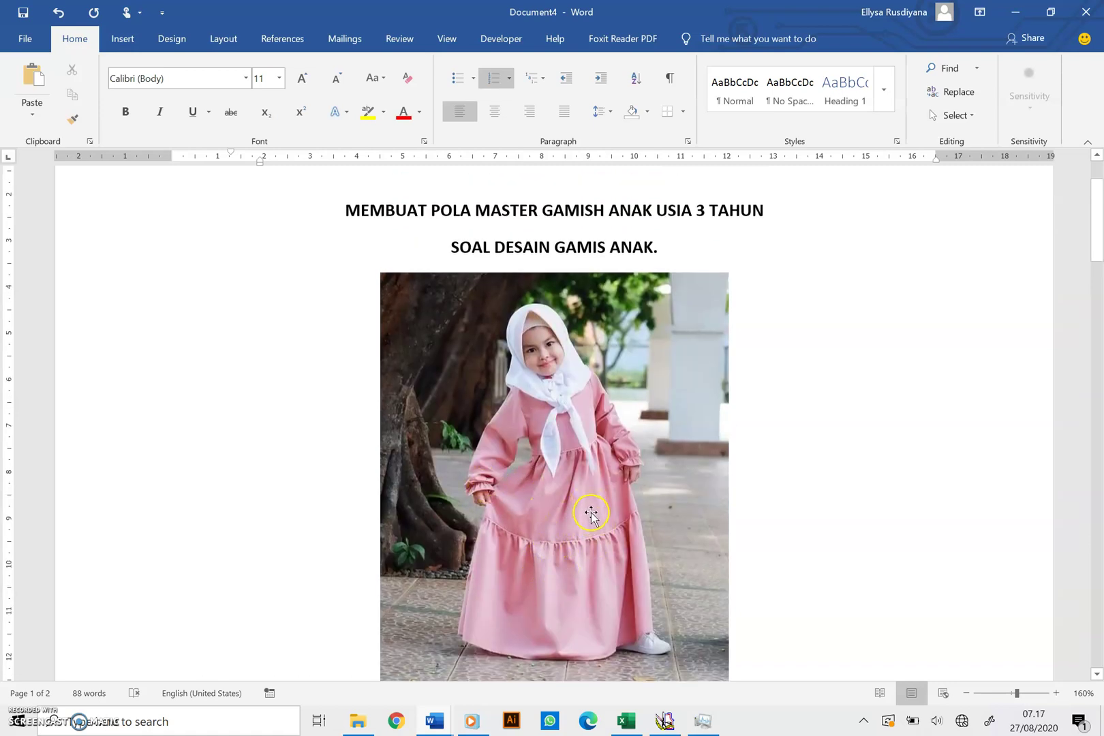
{"action": "scroll", "coordinate": [590, 516], "scroll_direction": "down", "scroll_amount": 12}
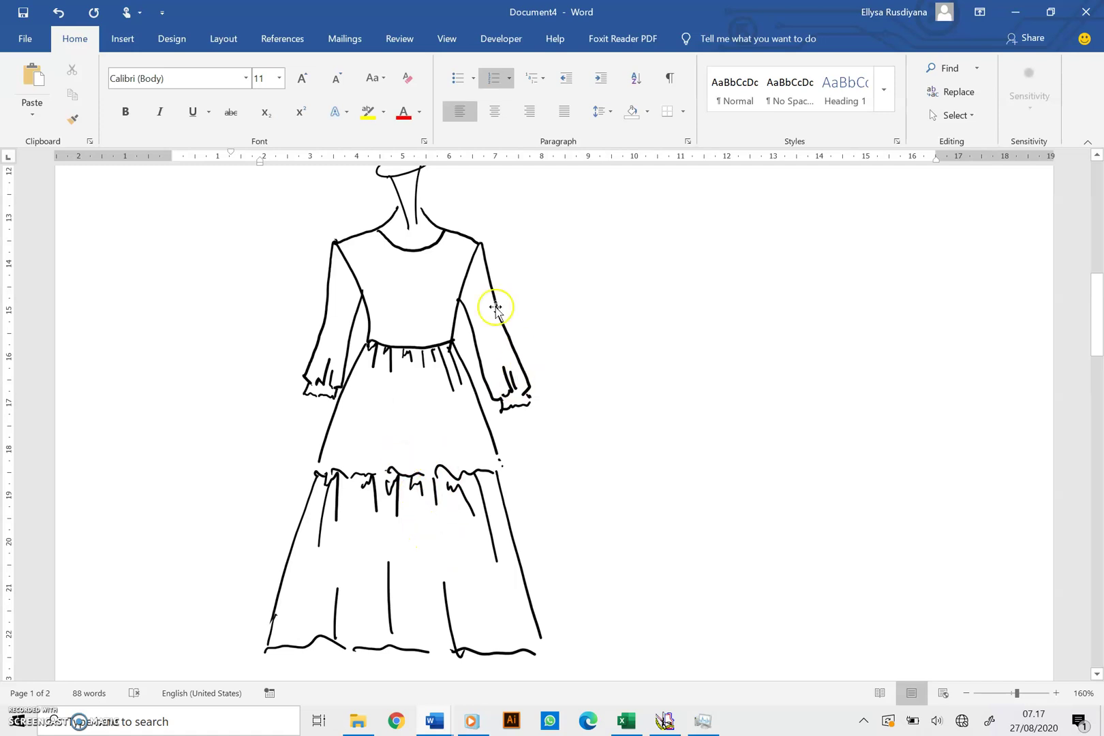
{"action": "scroll", "coordinate": [564, 380], "scroll_direction": "down", "scroll_amount": 2}
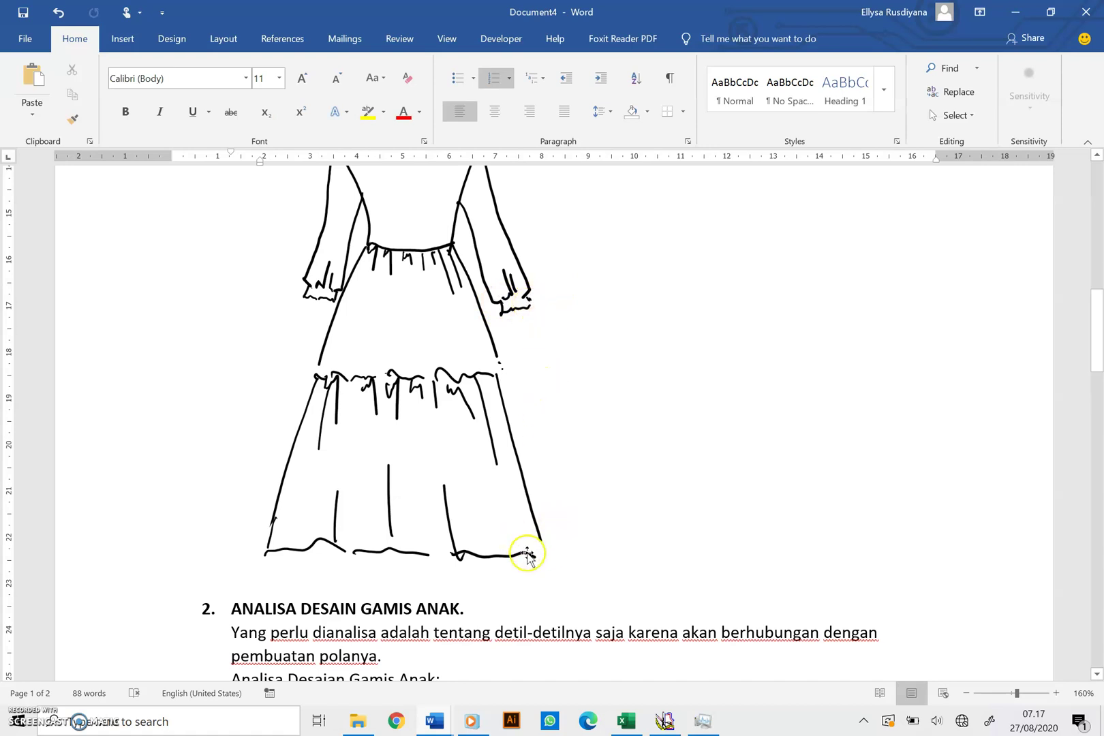
{"action": "scroll", "coordinate": [569, 538], "scroll_direction": "up", "scroll_amount": 2}
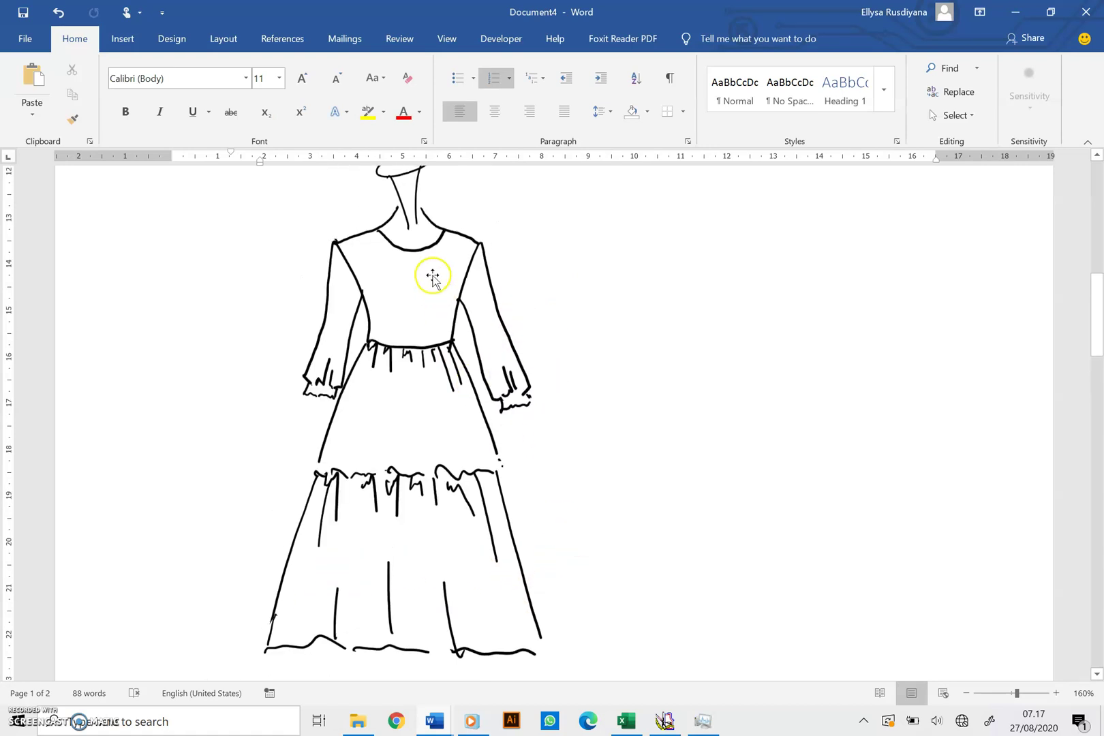
{"action": "scroll", "coordinate": [432, 278], "scroll_direction": "down", "scroll_amount": 4}
{"action": "scroll", "coordinate": [431, 278], "scroll_direction": "down", "scroll_amount": 3}
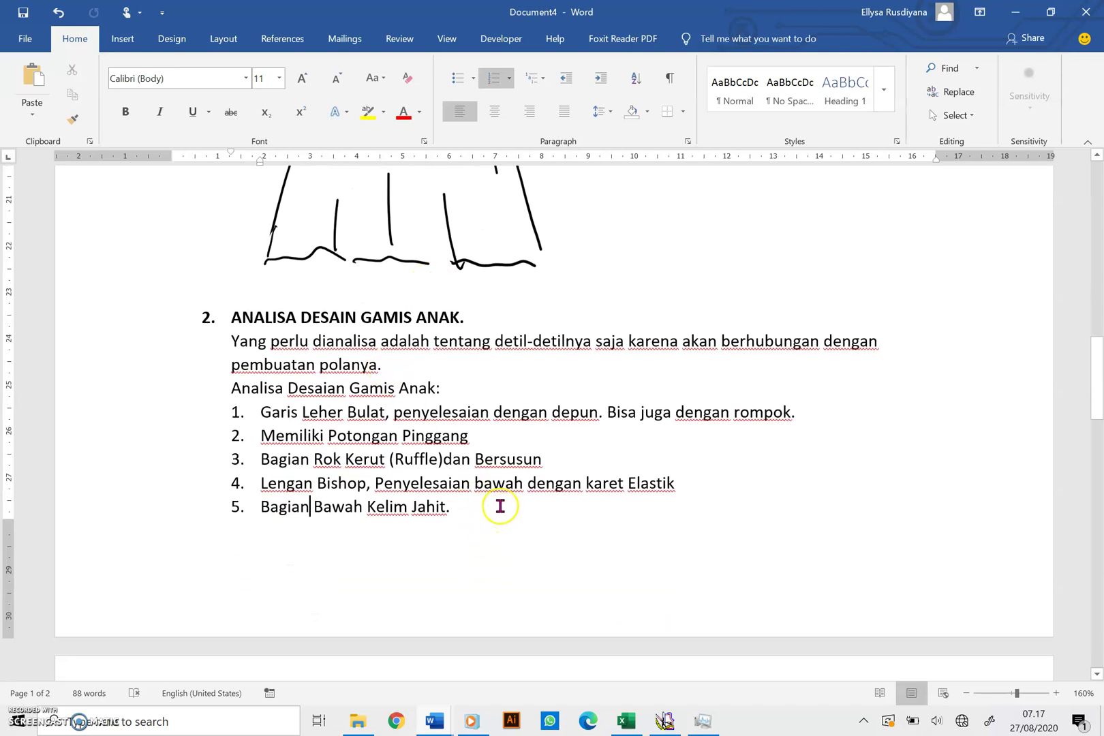
Add "Bukaan Ritsleting Belakang." as item 6 of the gamis design analysis list.
{"action": "left_click", "coordinate": [490, 510]}
{"action": "key", "text": "ctrl+Return"}
{"action": "type", "text": "bUKAAN"}
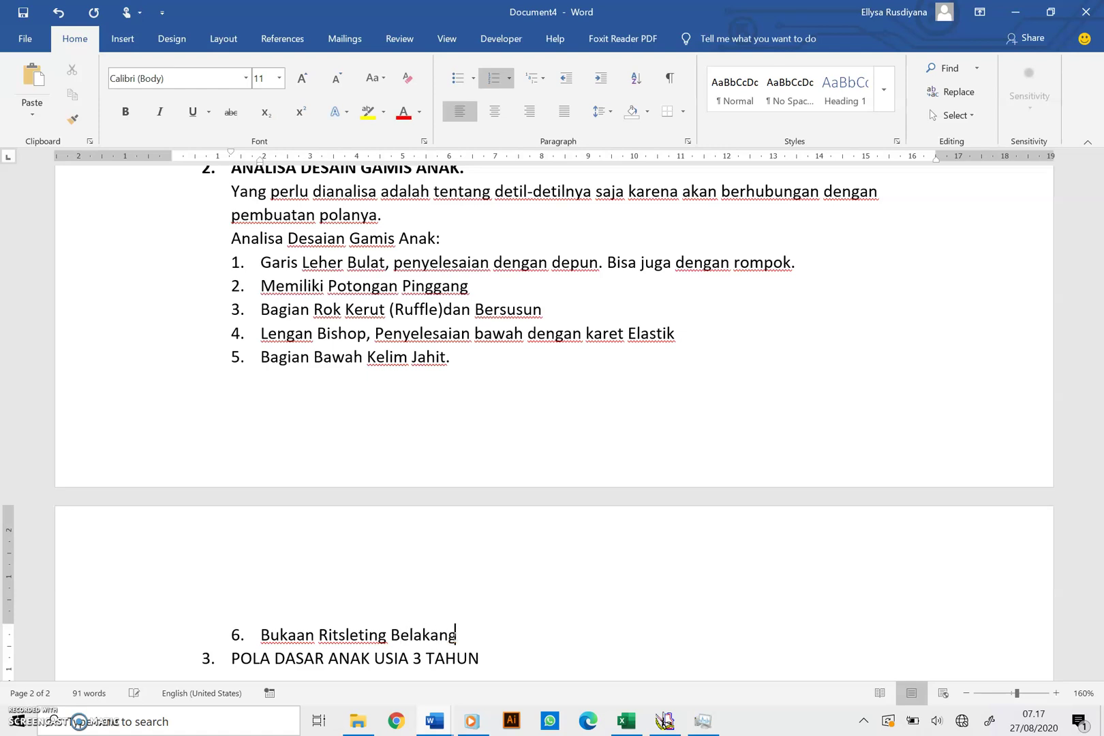
{"action": "key", "text": "Return"}
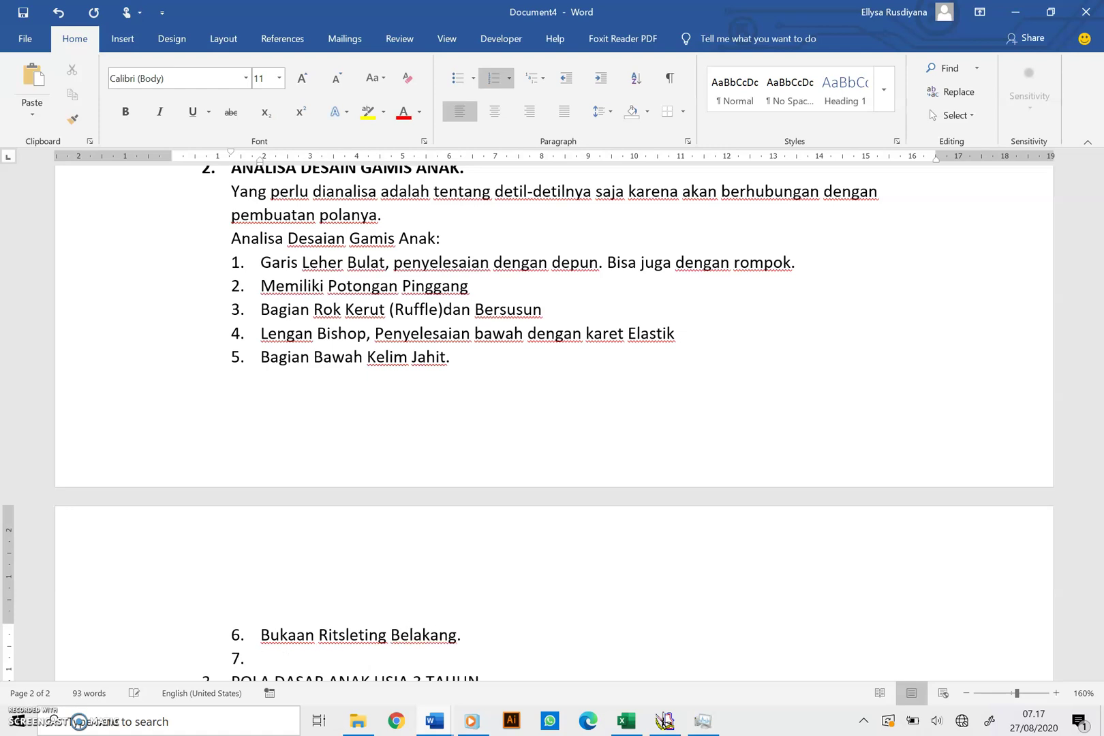
{"action": "key", "text": "BackSpace"}
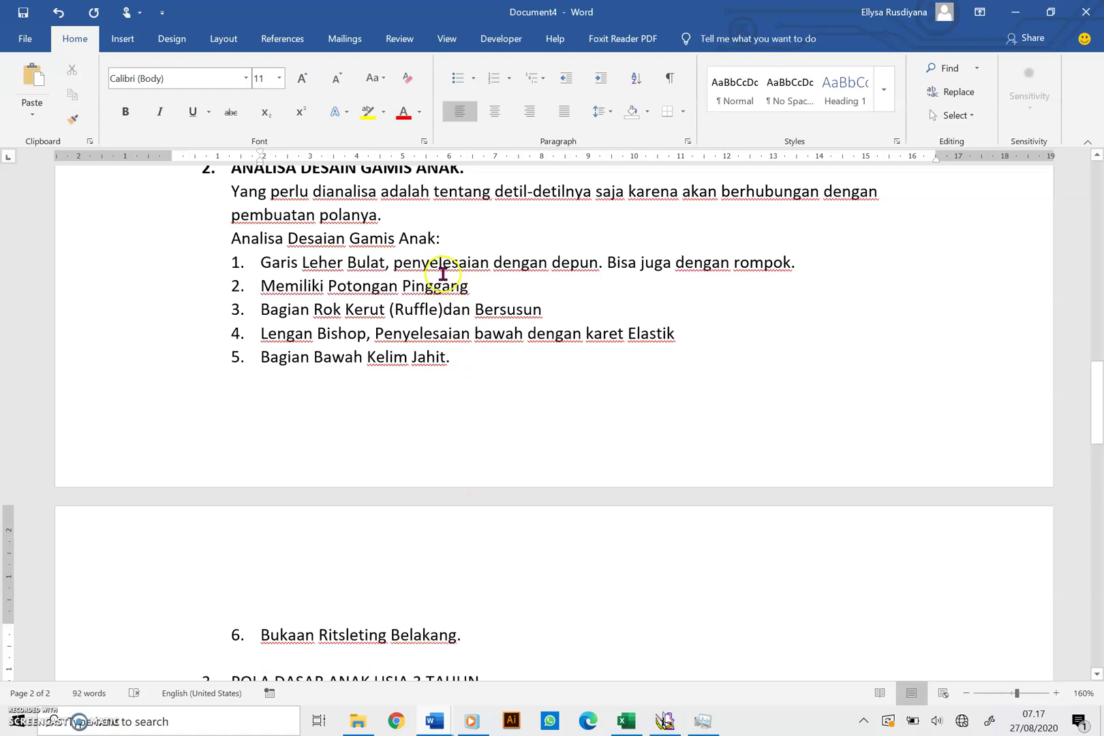
Hide the white space between the pages and check the POLA DASAR and PECCAH POLA headings below the analysis list.
{"action": "scroll", "coordinate": [473, 357], "scroll_direction": "up", "scroll_amount": 1}
{"action": "scroll", "coordinate": [473, 357], "scroll_direction": "down", "scroll_amount": 1}
{"action": "left_click", "coordinate": [463, 353]}
{"action": "double_click", "coordinate": [452, 499]}
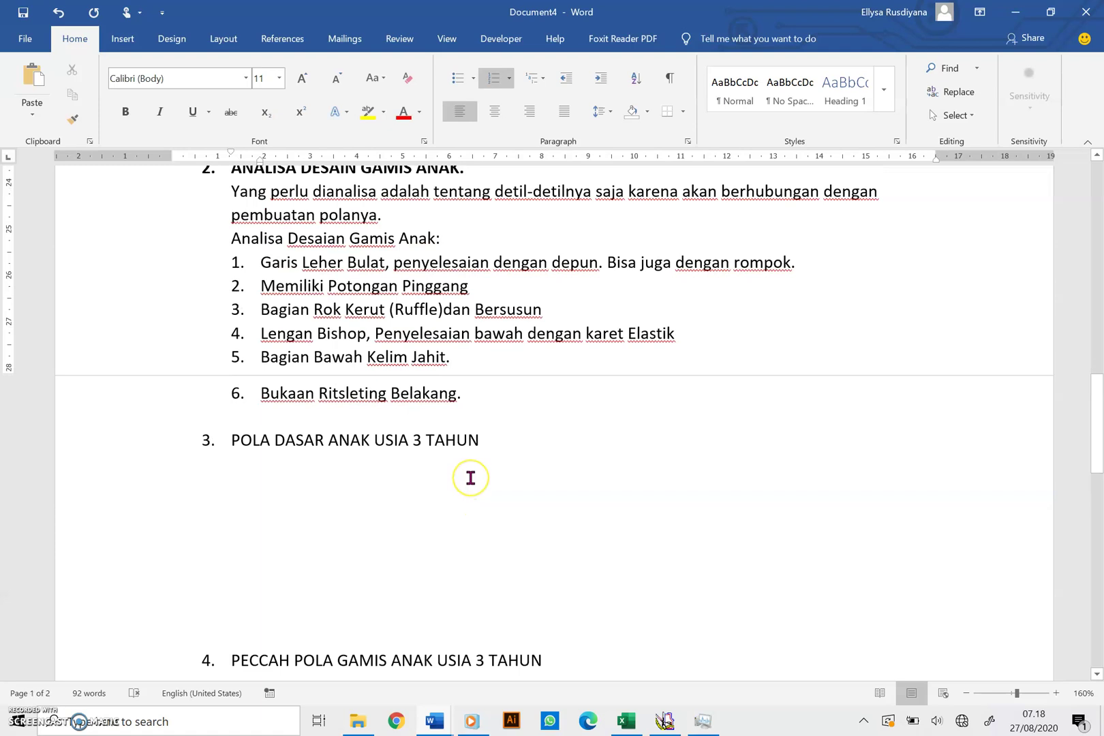
{"action": "scroll", "coordinate": [470, 478], "scroll_direction": "down", "scroll_amount": 1}
{"action": "scroll", "coordinate": [470, 478], "scroll_direction": "up", "scroll_amount": 2}
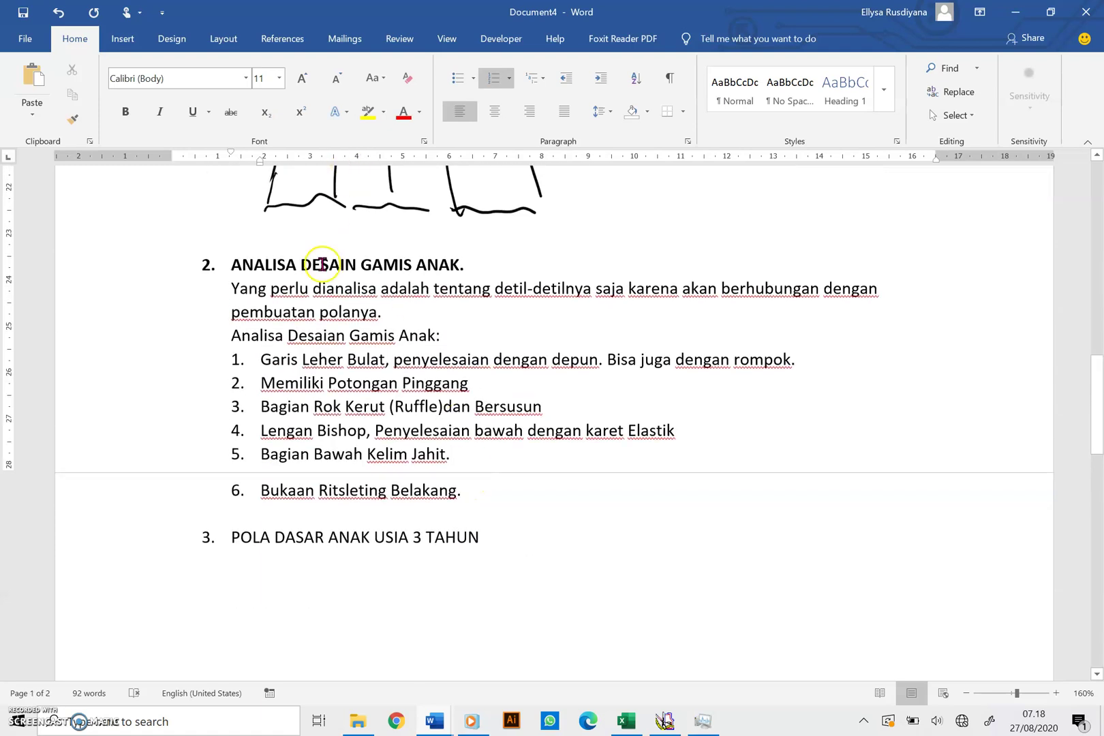
{"action": "scroll", "coordinate": [323, 513], "scroll_direction": "down", "scroll_amount": 2}
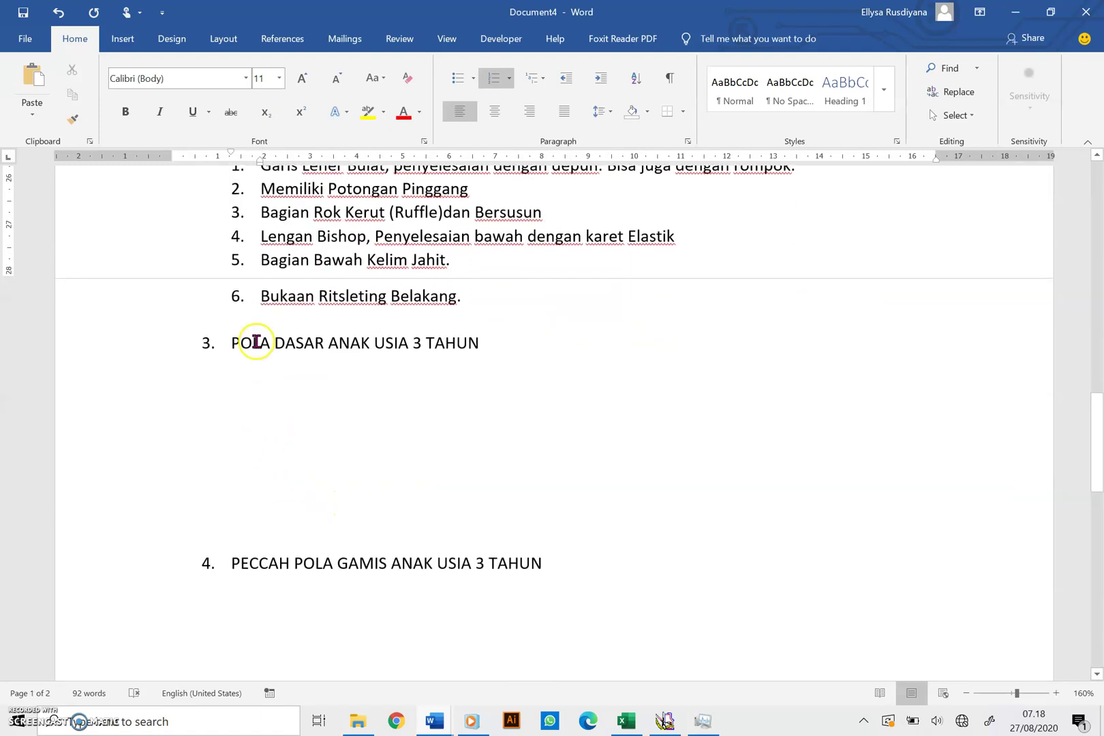
Switch to Richpeace DGS and look over the basic gamis pattern and the sleeve pattern.
{"action": "left_click", "coordinate": [665, 721]}
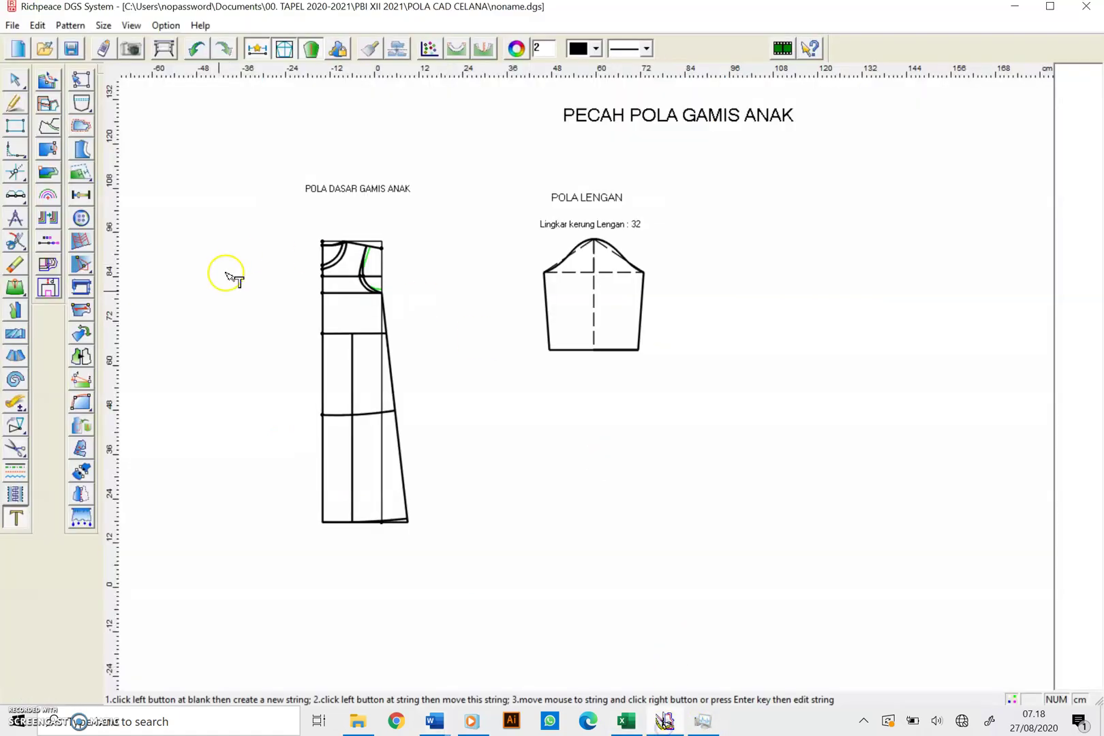
{"action": "scroll", "coordinate": [588, 383], "scroll_direction": "up", "scroll_amount": 3}
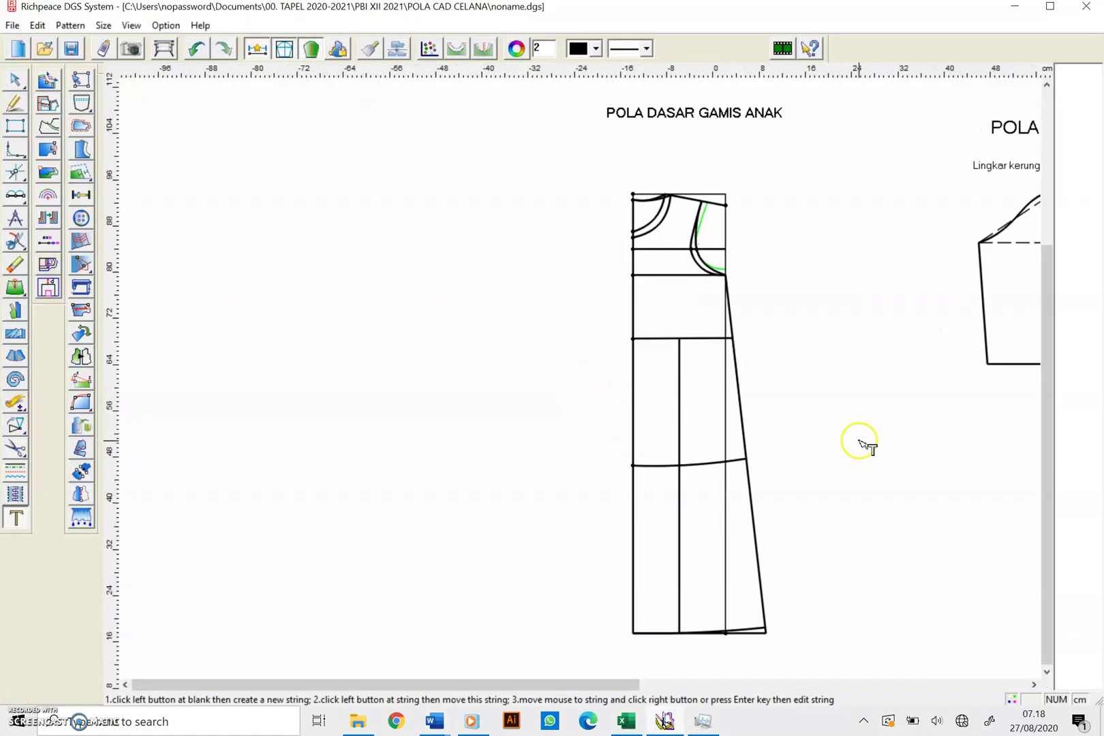
{"action": "scroll", "coordinate": [827, 473], "scroll_direction": "down", "scroll_amount": 1}
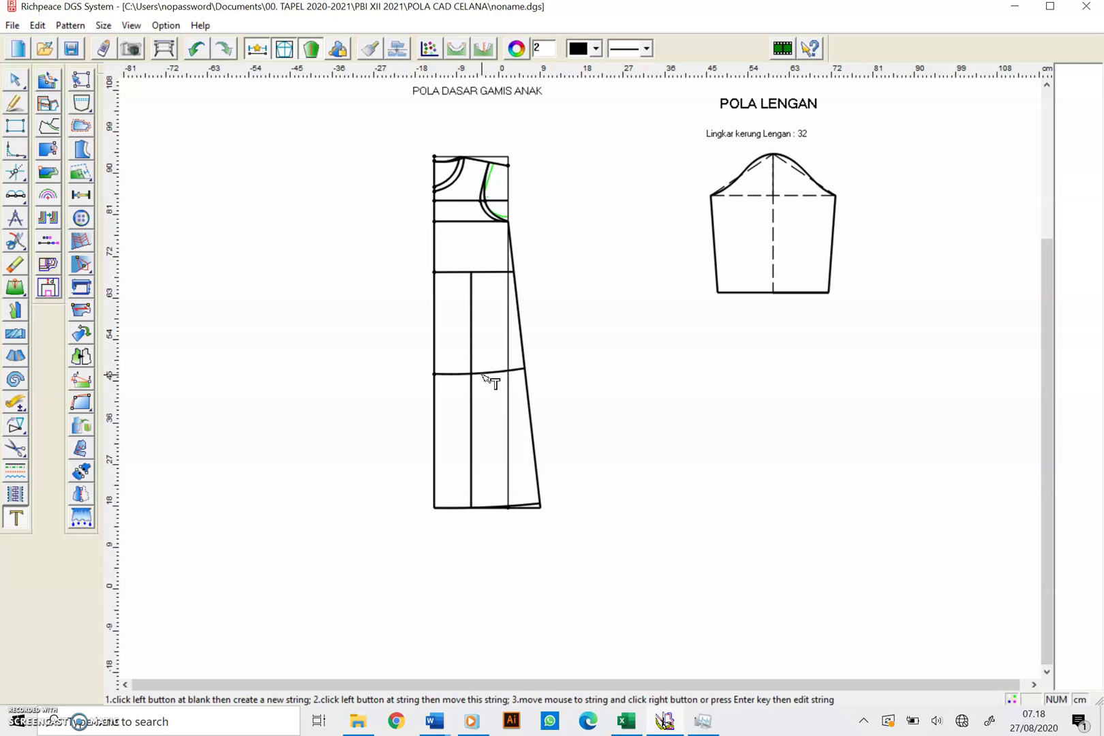
{"action": "scroll", "coordinate": [668, 333], "scroll_direction": "down", "scroll_amount": 1}
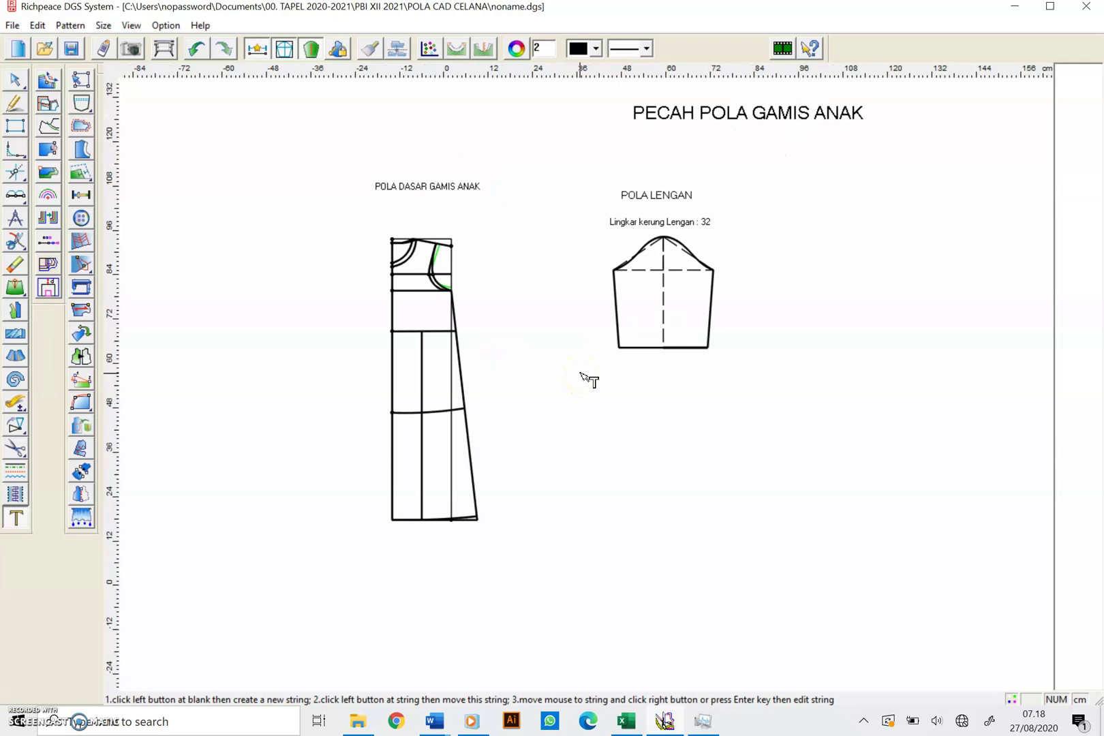
Cut the back piece from the basic gamis pattern with Scissors, using the shallow neckline, and place it left of the draft.
{"action": "left_click", "coordinate": [15, 448]}
{"action": "left_click", "coordinate": [408, 264]}
{"action": "left_click", "coordinate": [399, 247]}
{"action": "left_click", "coordinate": [419, 241]}
{"action": "left_click", "coordinate": [435, 270]}
{"action": "left_click", "coordinate": [452, 315]}
{"action": "left_click", "coordinate": [439, 521]}
{"action": "left_click", "coordinate": [458, 519]}
{"action": "right_click", "coordinate": [470, 524]}
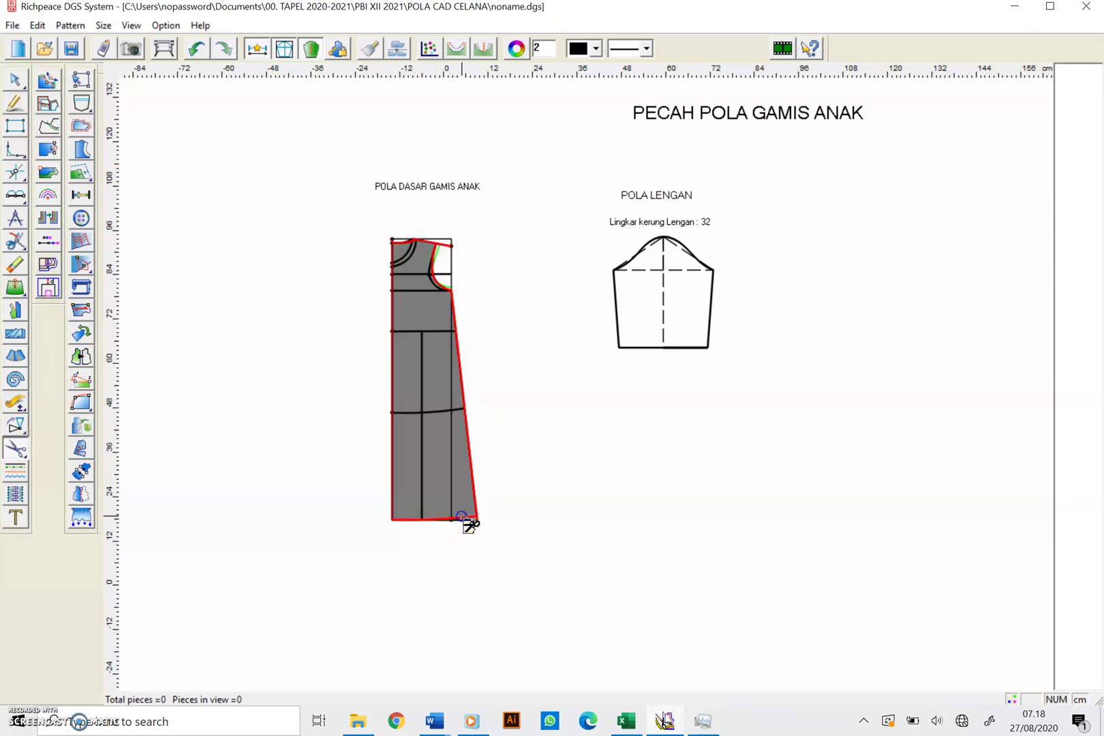
{"action": "right_click", "coordinate": [432, 387]}
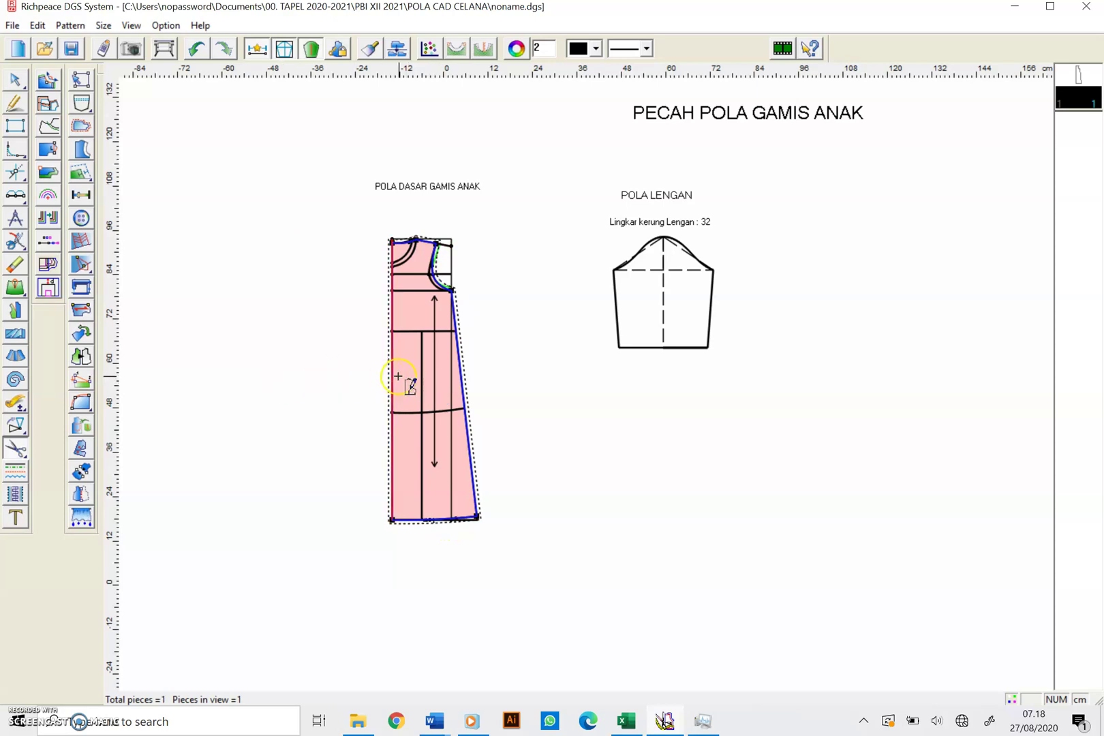
{"action": "left_click_drag", "start_coordinate": [402, 376], "coordinate": [179, 378]}
{"action": "left_click", "coordinate": [407, 254]}
{"action": "left_click", "coordinate": [392, 274]}
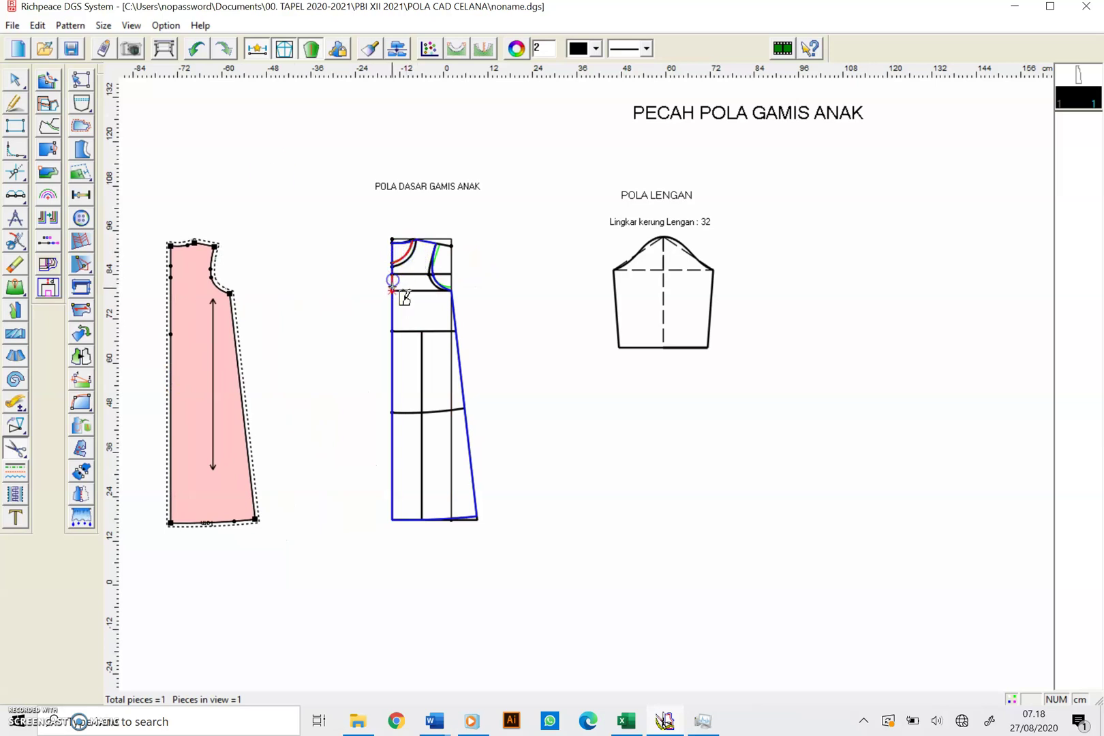
{"action": "key", "text": "Escape"}
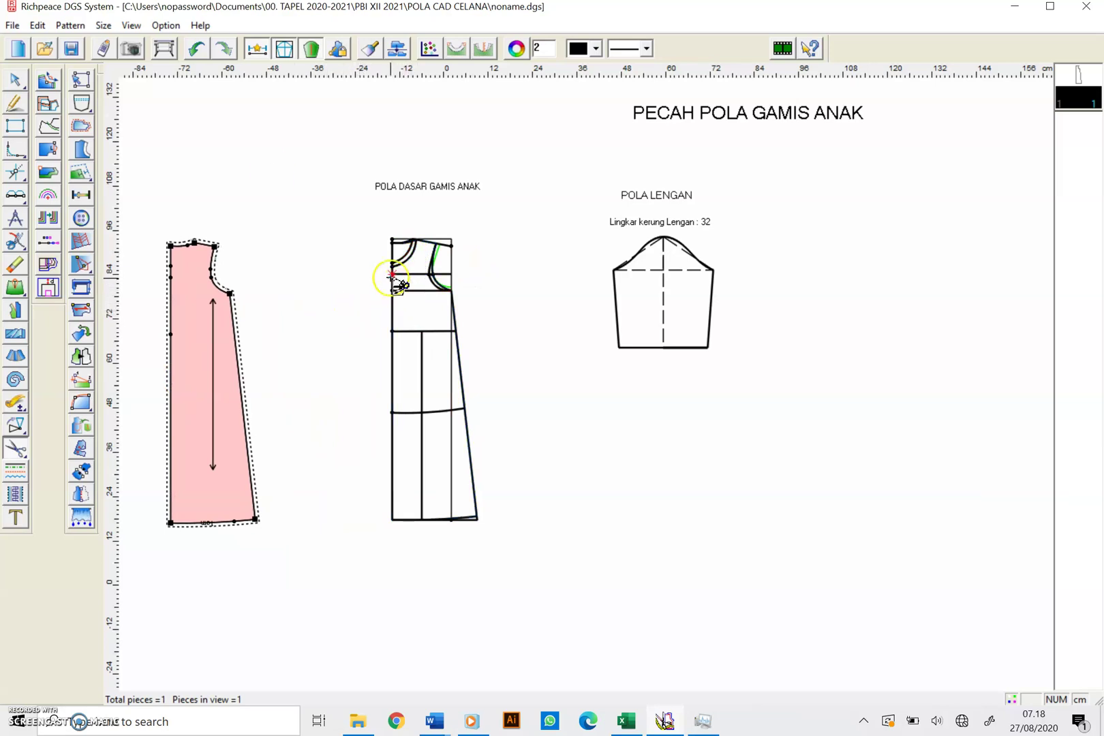
Select the front piece's outline on the basic pattern: deep neckline, shoulder, front armhole, side seam, hem and centre line.
{"action": "left_click", "coordinate": [401, 254]}
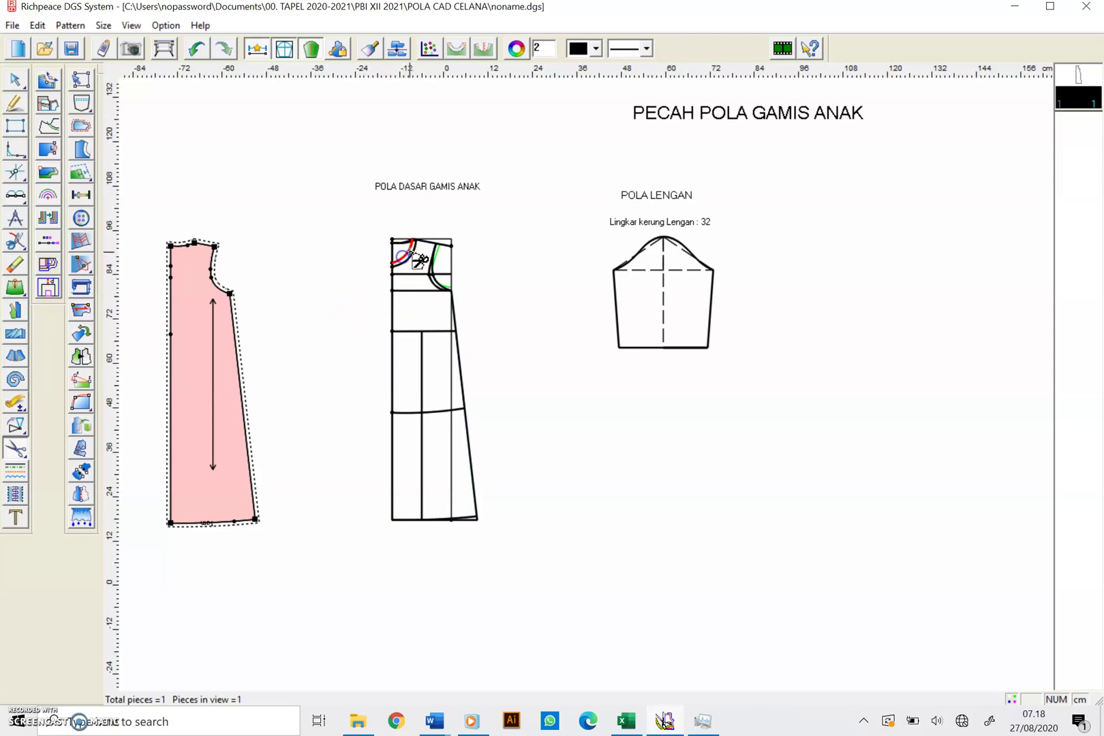
{"action": "left_click", "coordinate": [438, 255]}
{"action": "left_click", "coordinate": [453, 322]}
{"action": "left_click", "coordinate": [462, 519]}
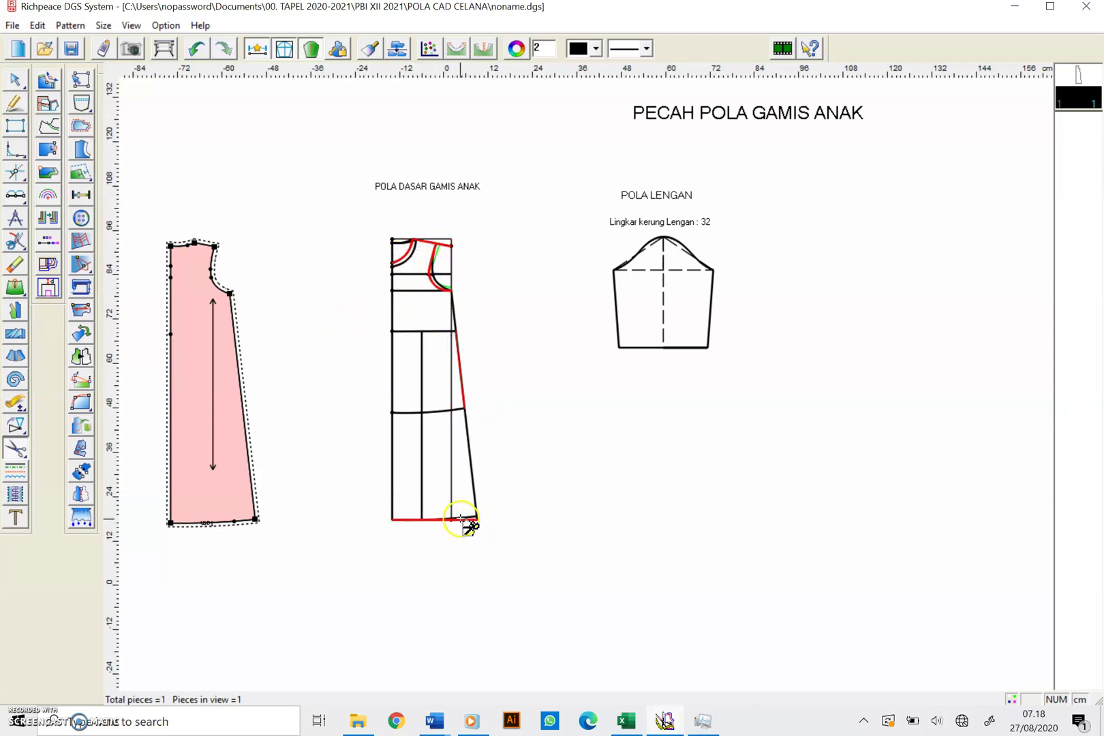
{"action": "left_click", "coordinate": [391, 288]}
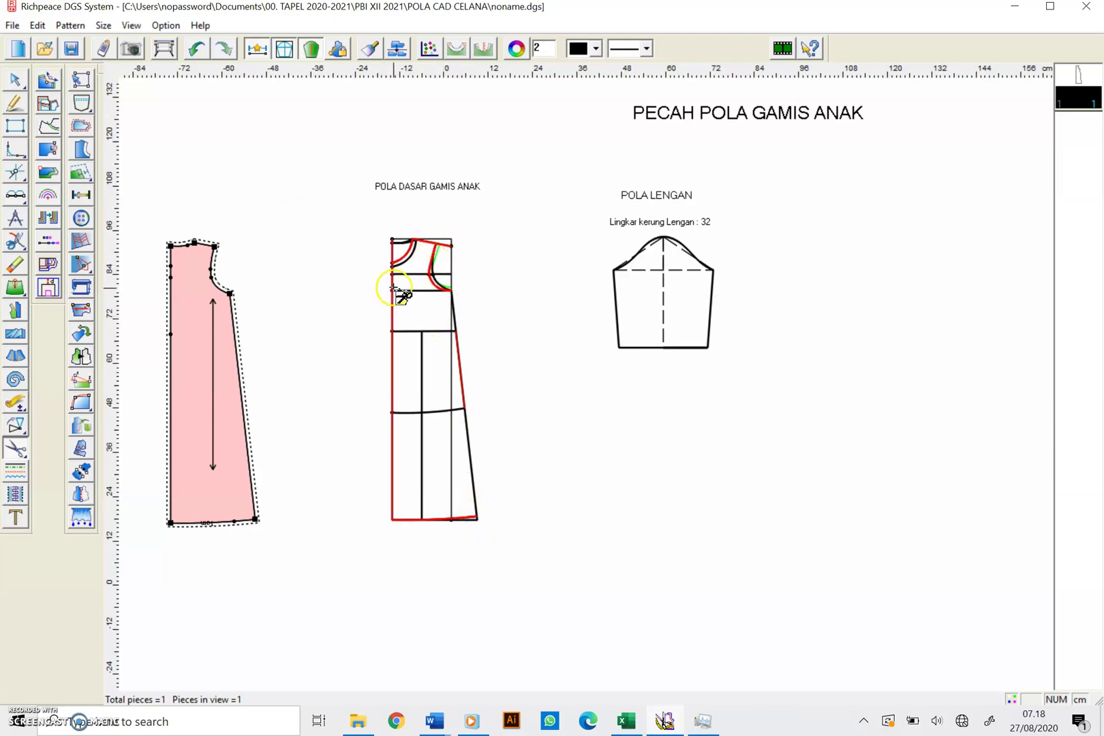
{"action": "right_click", "coordinate": [416, 311]}
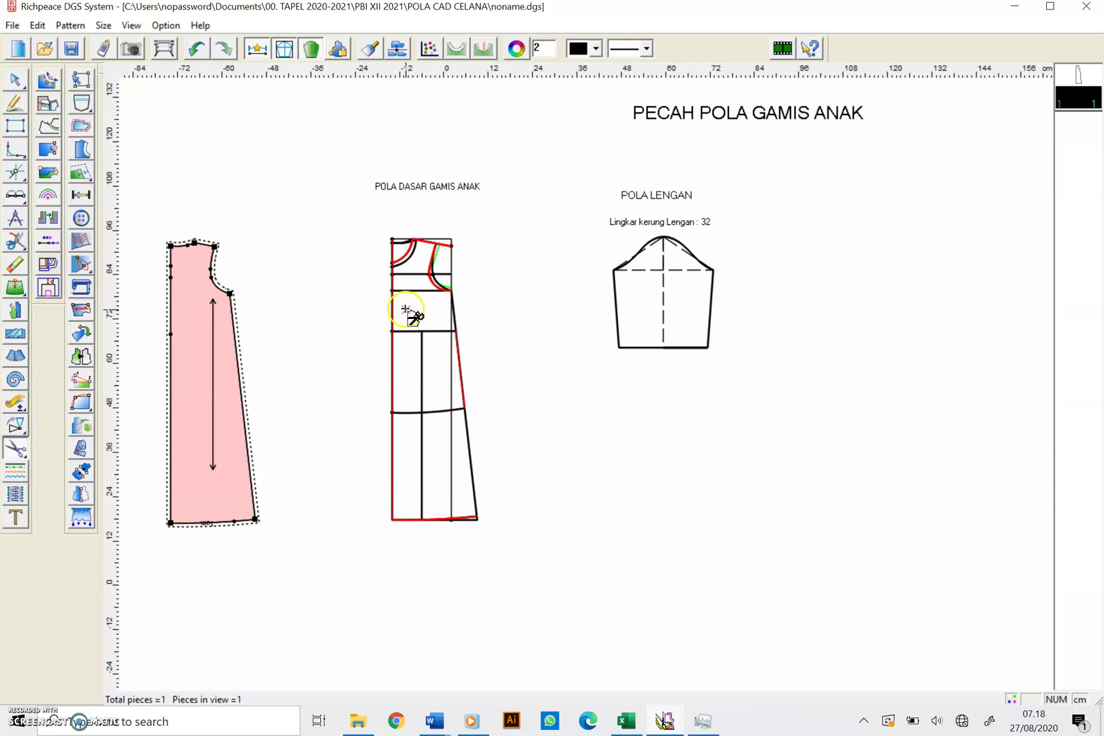
Complete the front piece's outline with the remaining side seam and centre line, cut it out and place it left of the back piece.
{"action": "left_click_drag", "start_coordinate": [410, 312], "coordinate": [433, 333]}
{"action": "scroll", "coordinate": [433, 332], "scroll_direction": "down", "scroll_amount": 1}
{"action": "scroll", "coordinate": [586, 383], "scroll_direction": "up", "scroll_amount": 6}
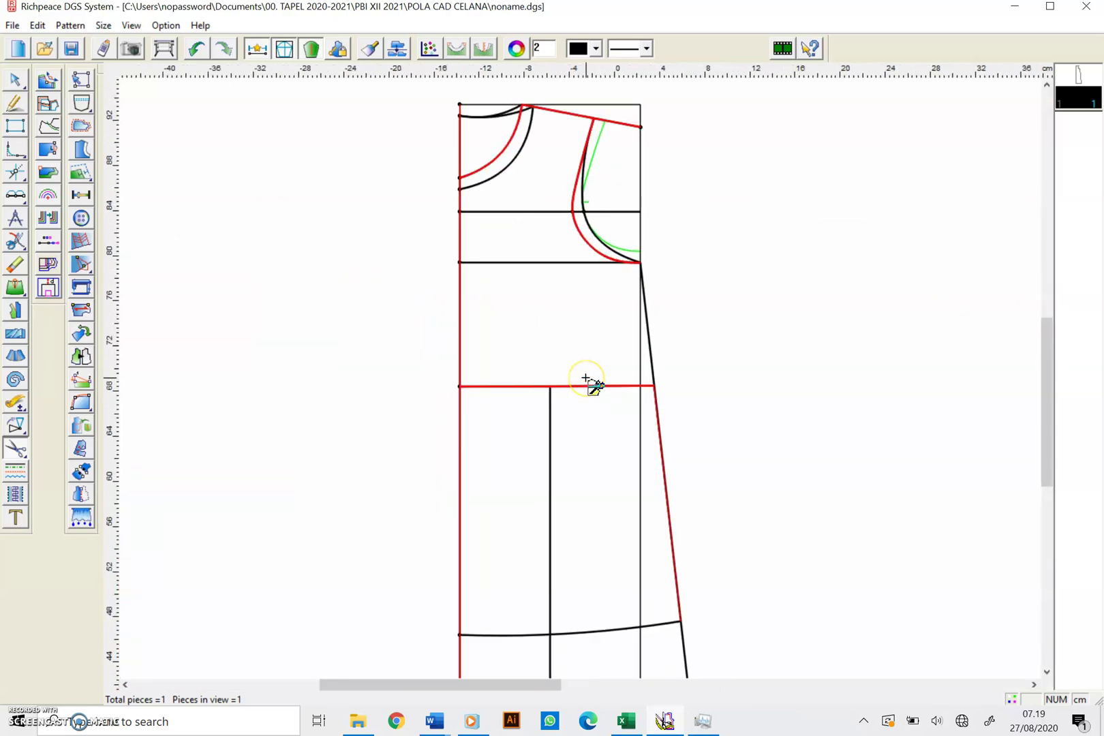
{"action": "left_click", "coordinate": [572, 351]}
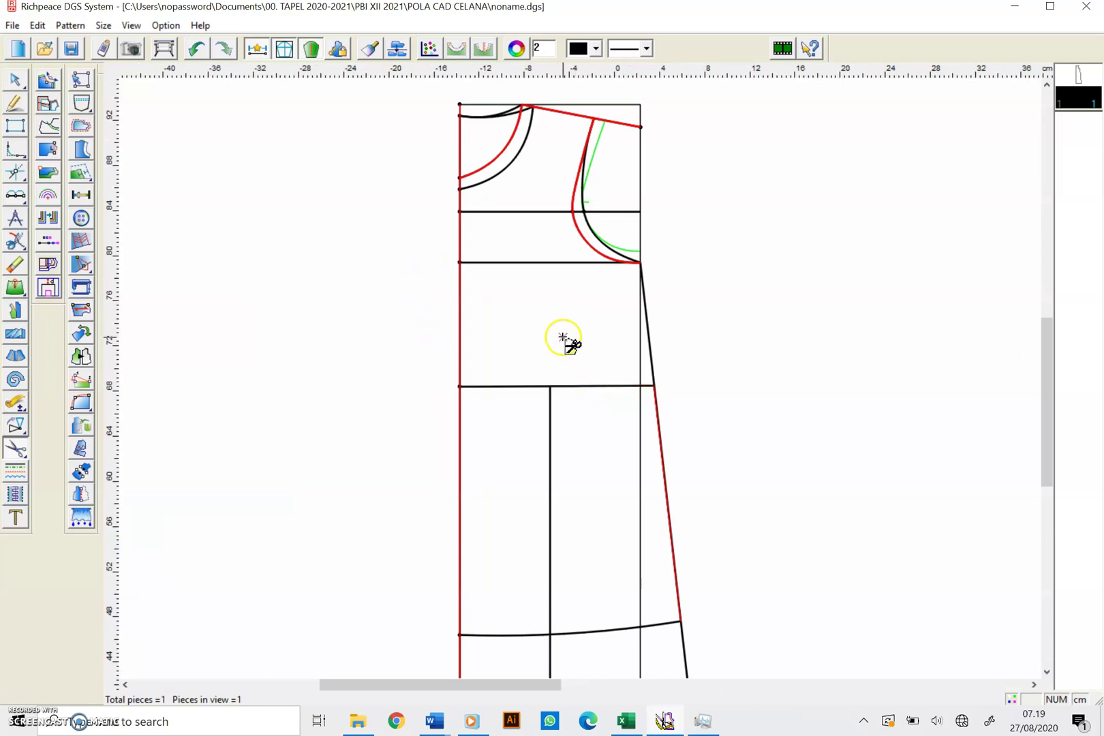
{"action": "scroll", "coordinate": [581, 380], "scroll_direction": "down", "scroll_amount": 3}
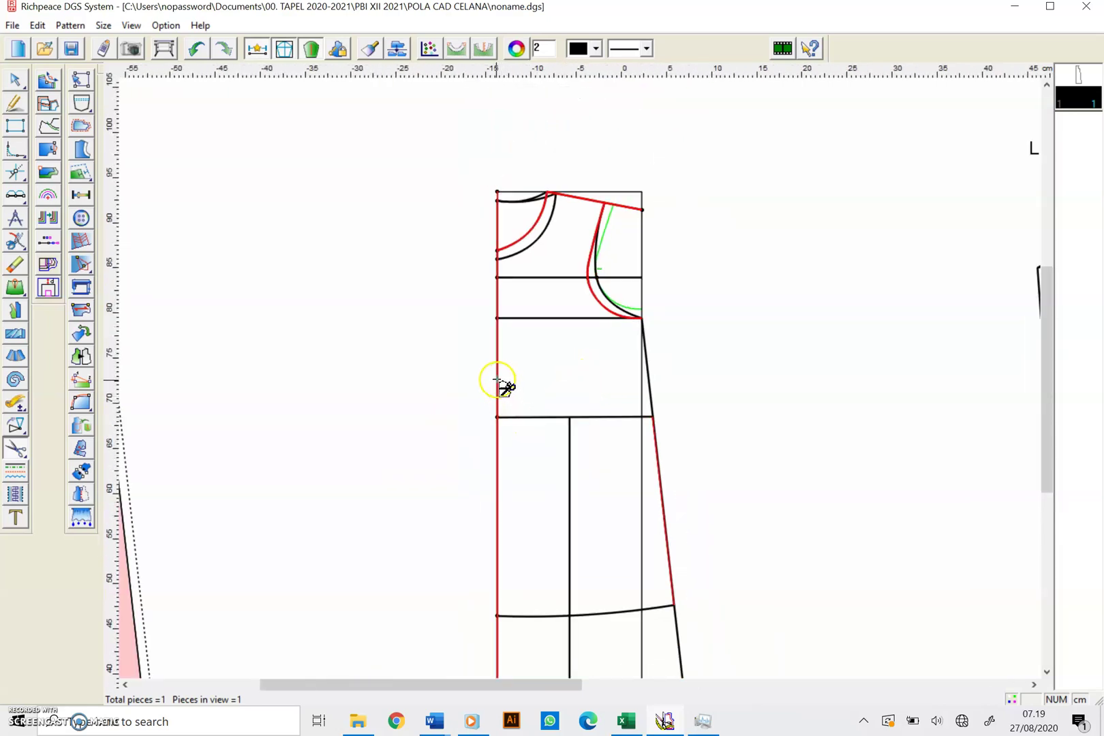
{"action": "scroll", "coordinate": [503, 393], "scroll_direction": "up", "scroll_amount": 3}
{"action": "scroll", "coordinate": [586, 386], "scroll_direction": "down", "scroll_amount": 6}
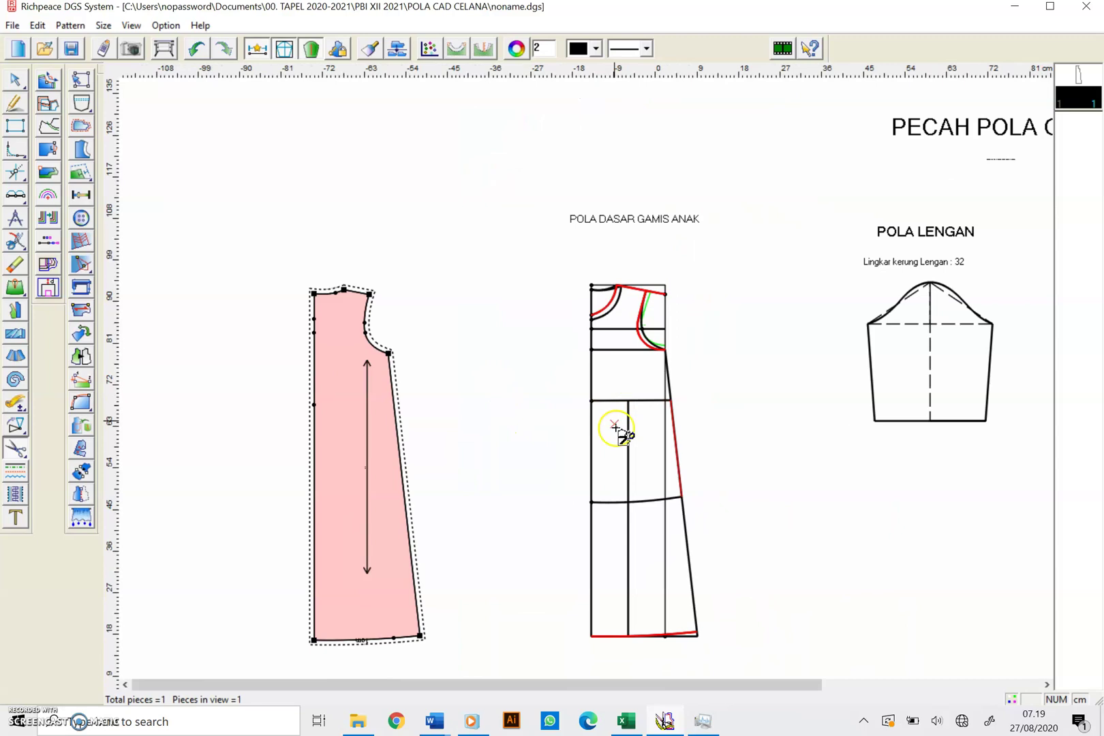
{"action": "left_click", "coordinate": [671, 393]}
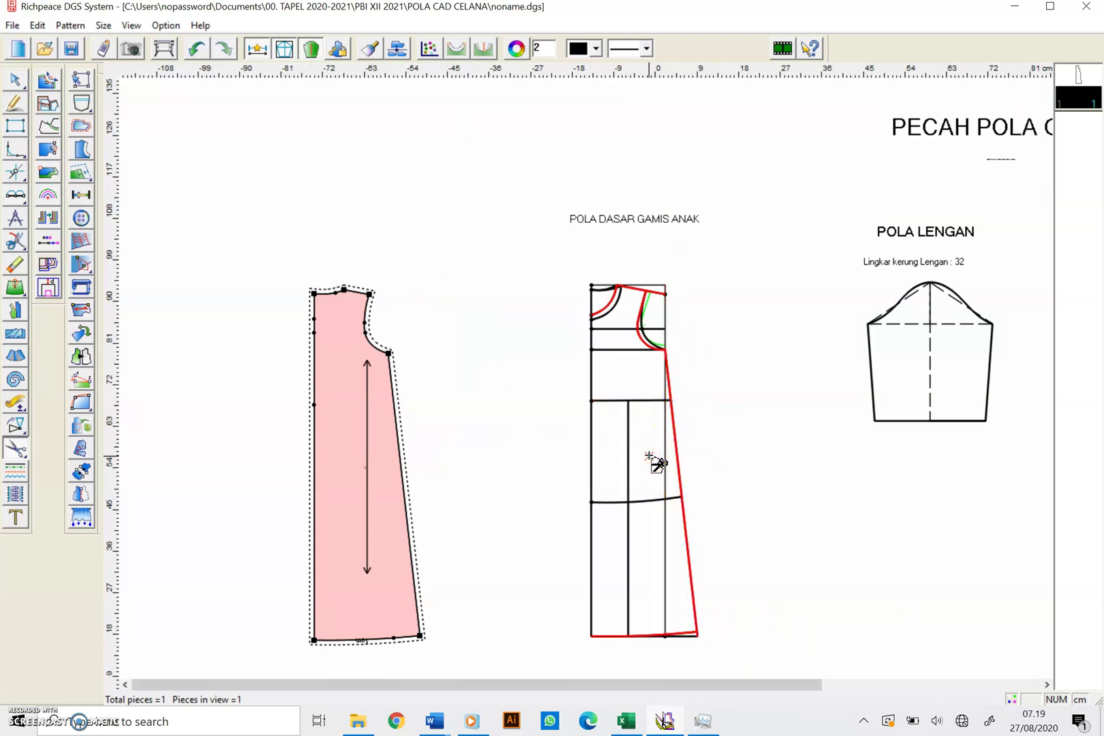
{"action": "left_click", "coordinate": [589, 365]}
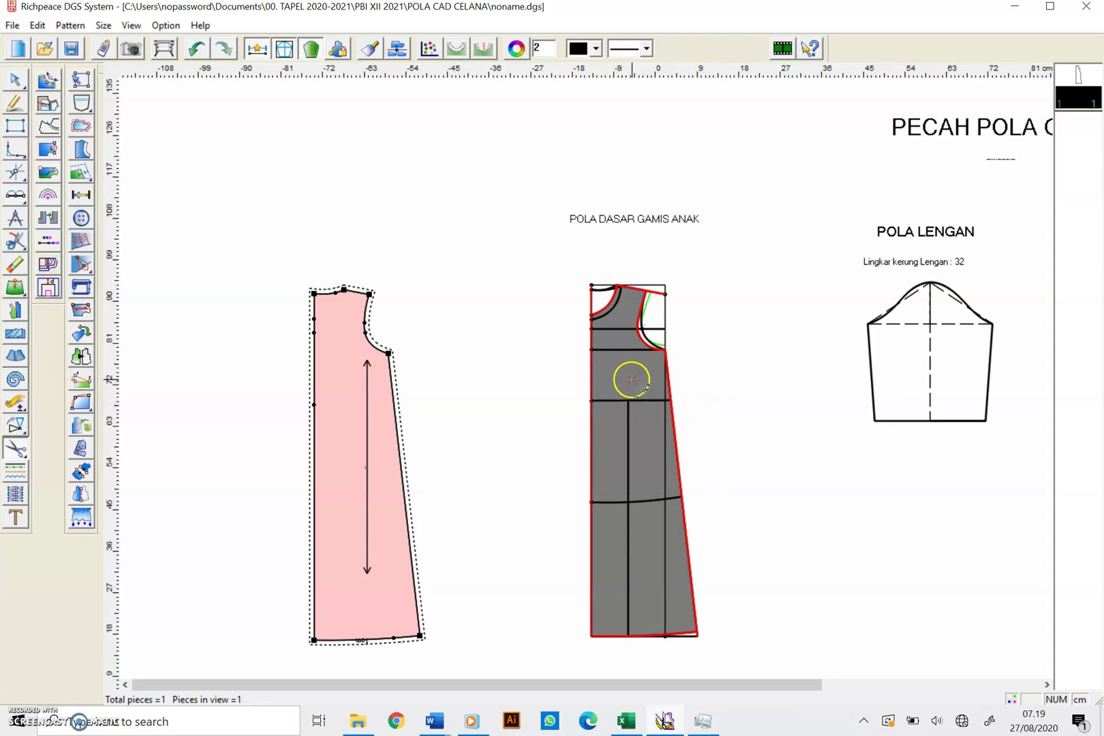
{"action": "right_click", "coordinate": [632, 379]}
{"action": "left_click", "coordinate": [213, 392]}
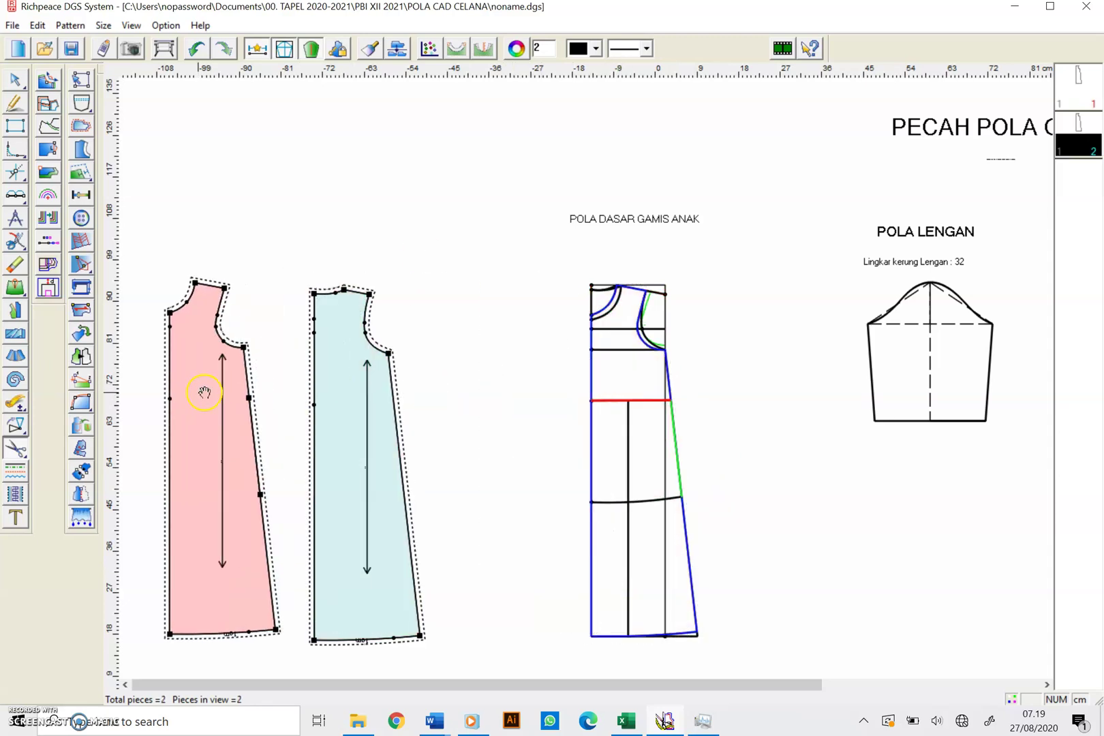
{"action": "right_click", "coordinate": [204, 400]}
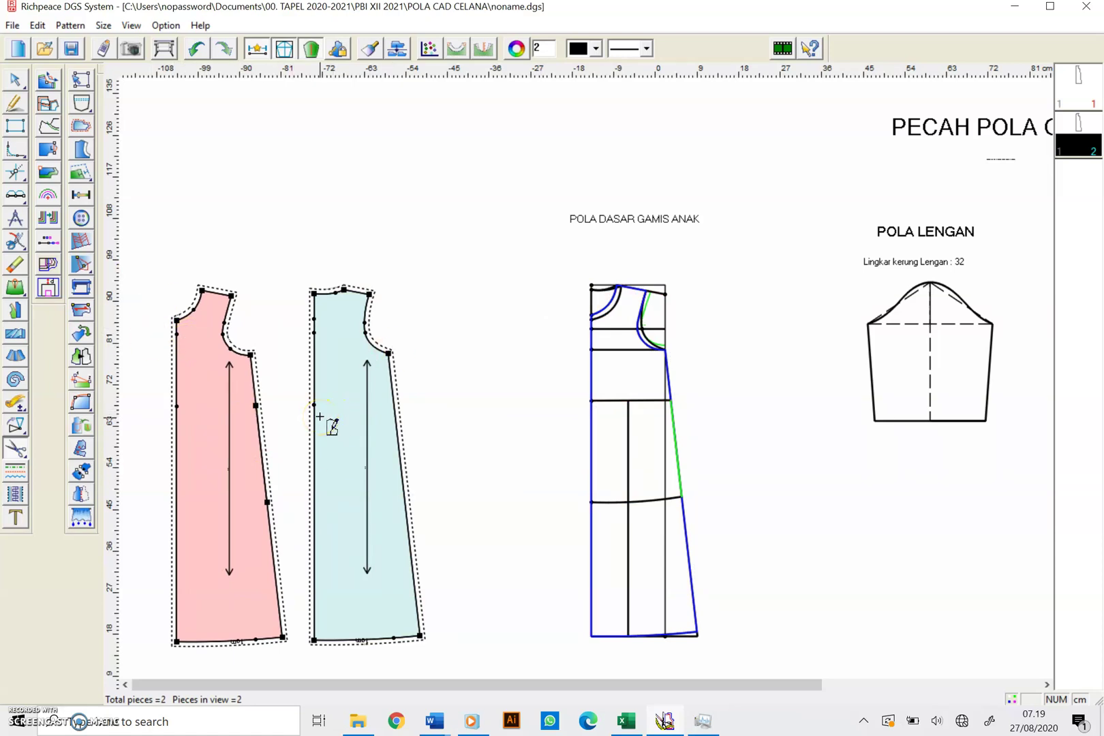
Look over the cut front and back pieces, the basic gamis draft and the sleeve pattern.
{"action": "left_click", "coordinate": [400, 518]}
{"action": "left_click", "coordinate": [662, 417]}
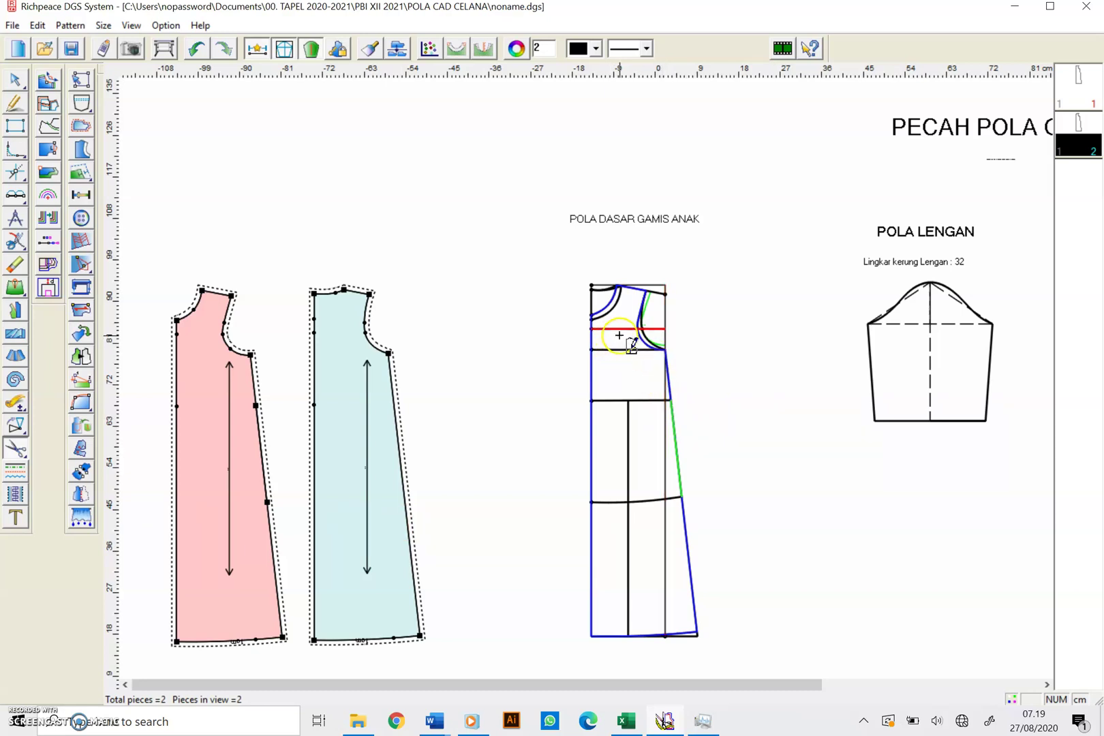
{"action": "scroll", "coordinate": [613, 347], "scroll_direction": "down", "scroll_amount": 1}
{"action": "scroll", "coordinate": [592, 379], "scroll_direction": "up", "scroll_amount": 5}
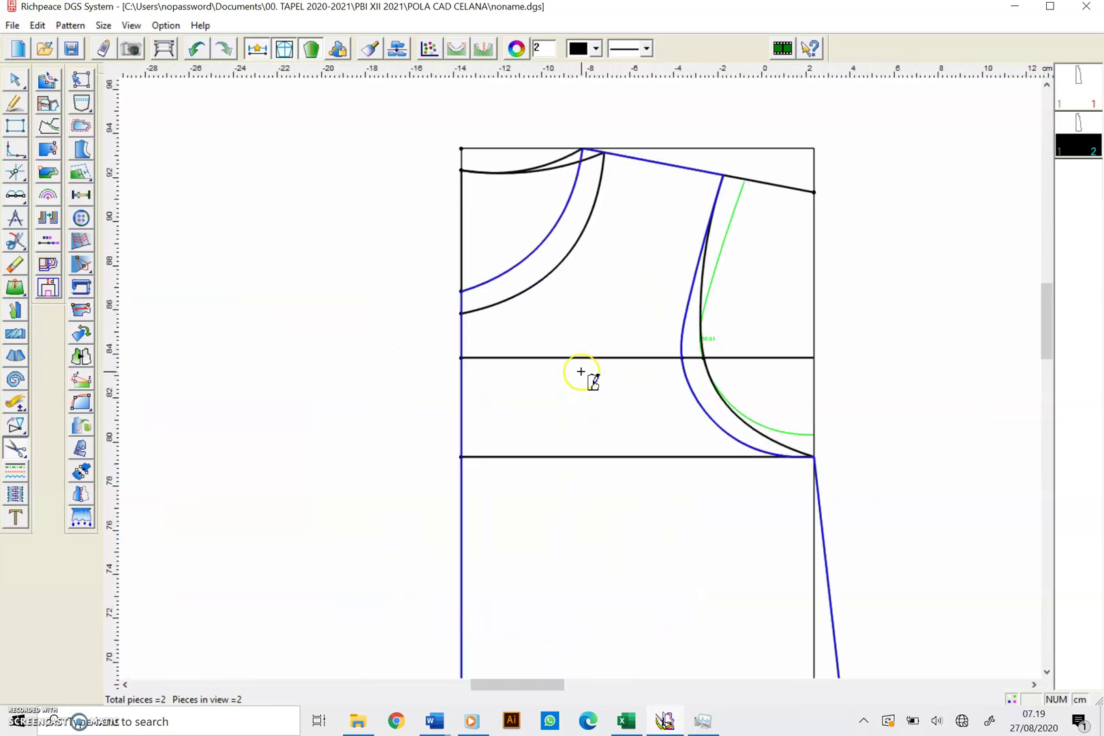
{"action": "scroll", "coordinate": [580, 372], "scroll_direction": "up", "scroll_amount": 1}
{"action": "scroll", "coordinate": [581, 371], "scroll_direction": "down", "scroll_amount": 6}
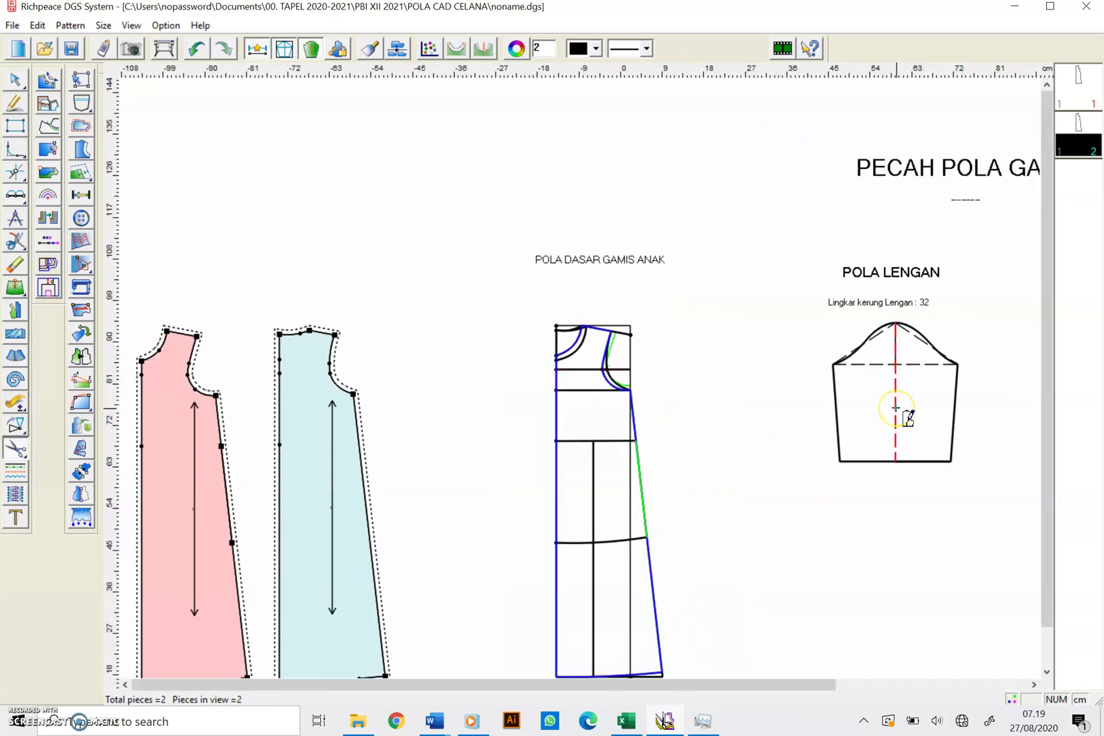
{"action": "left_click", "coordinate": [886, 407]}
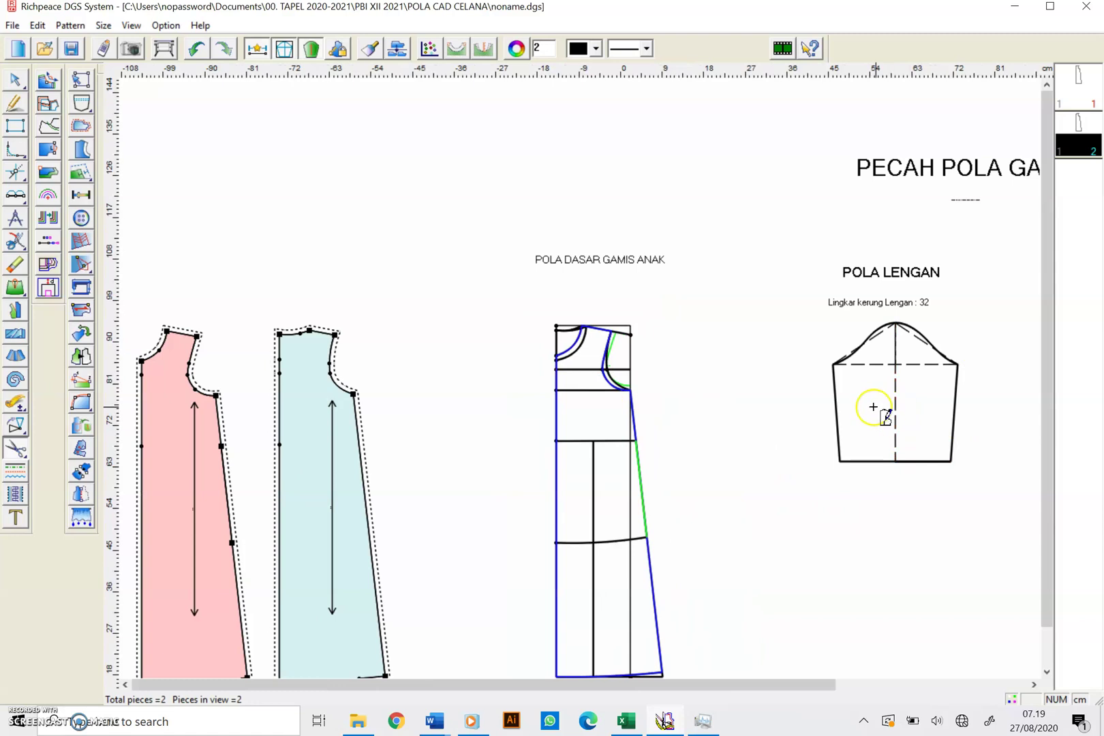
{"action": "left_click", "coordinate": [634, 373]}
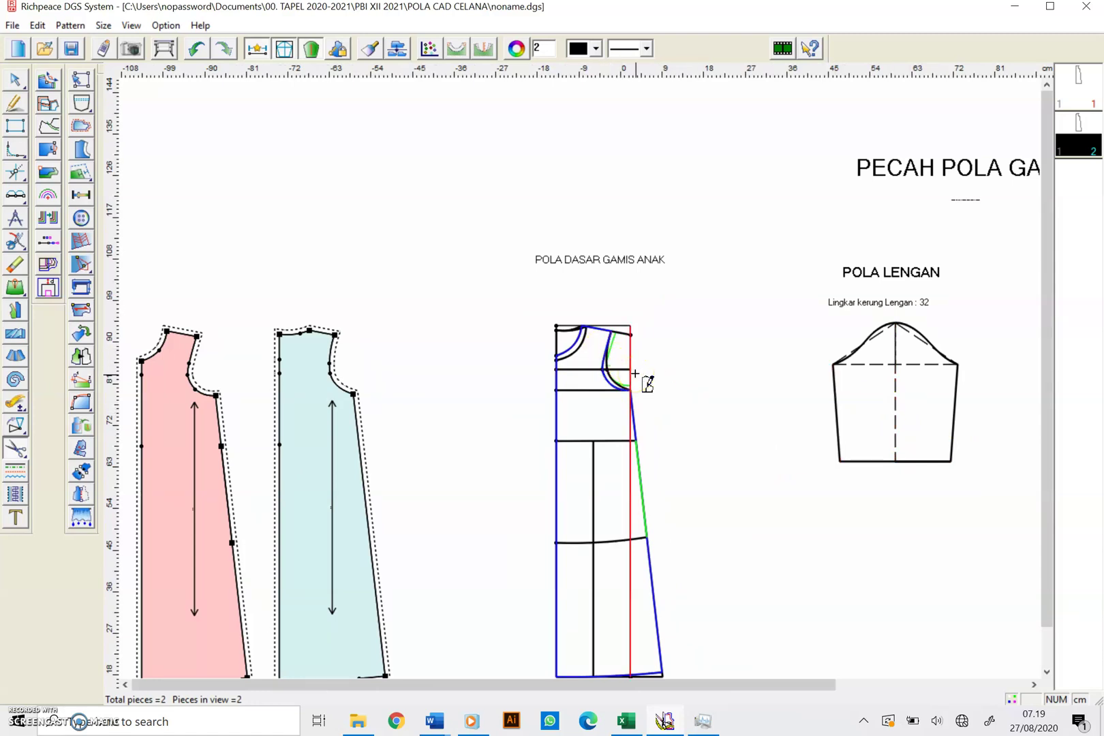
{"action": "scroll", "coordinate": [604, 389], "scroll_direction": "down", "scroll_amount": 1}
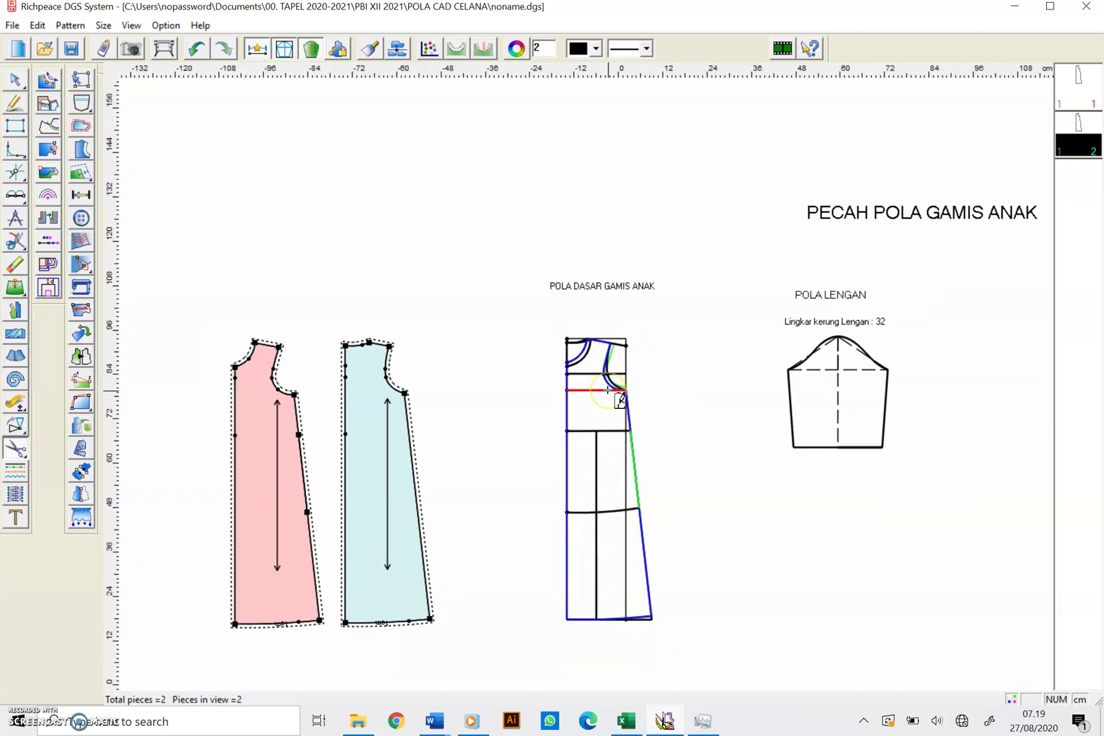
Check the draft's chest line and the age 3 measurements in the Excel size table, then return to Richpeace DGS.
{"action": "scroll", "coordinate": [603, 389], "scroll_direction": "up", "scroll_amount": 3}
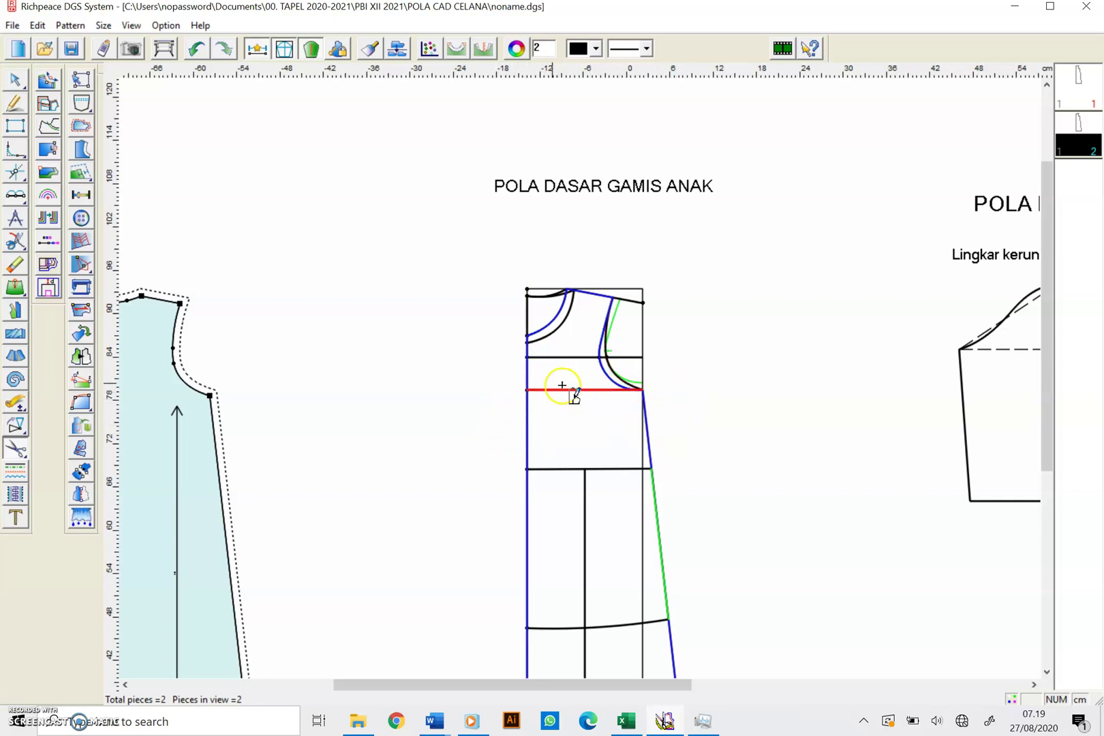
{"action": "left_click", "coordinate": [627, 722]}
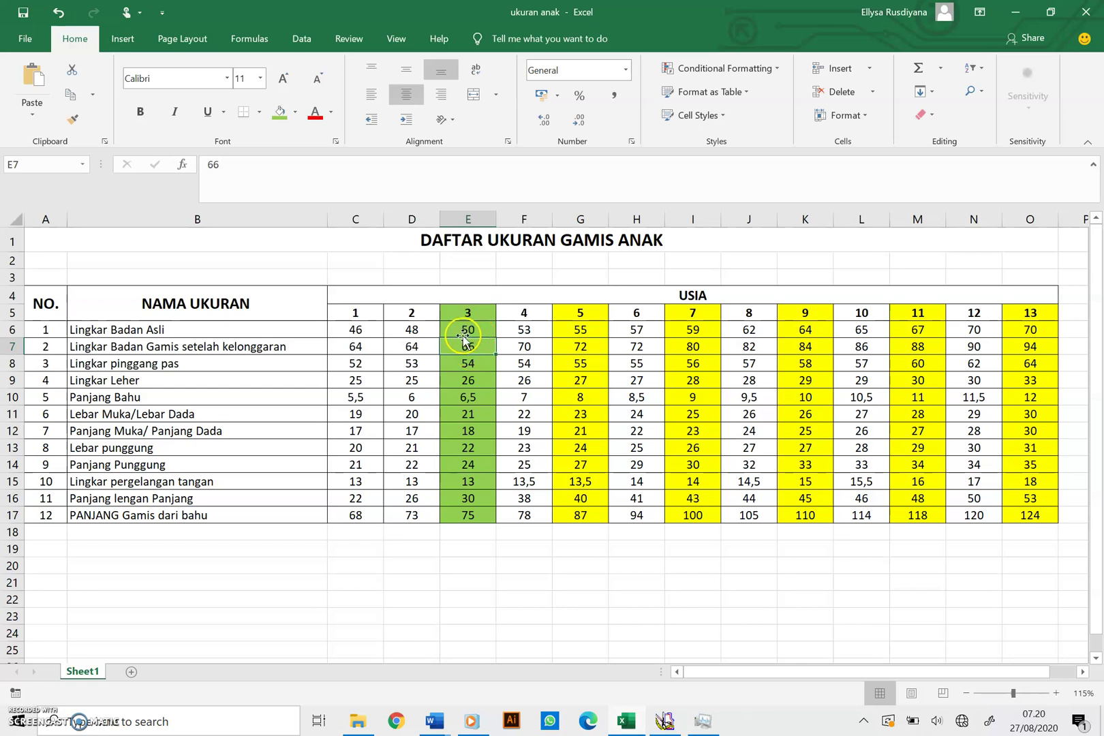
{"action": "left_click", "coordinate": [1015, 12]}
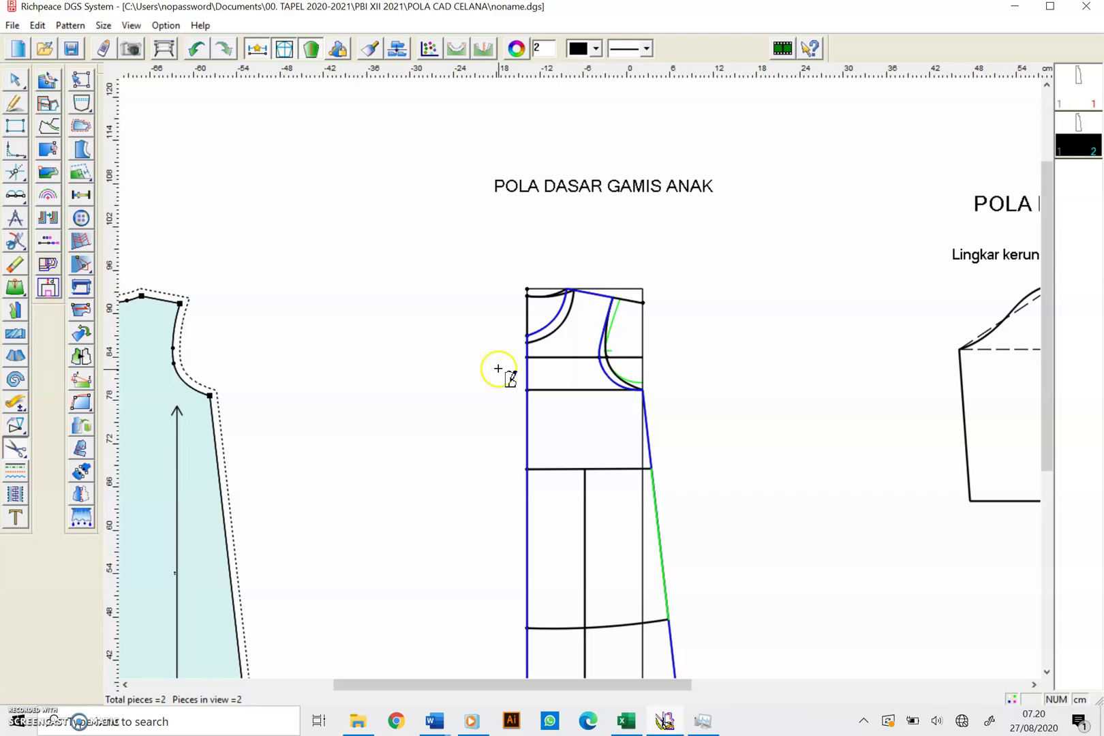
Examine the original back and front neckline curves at the top of the basic gamis draft.
{"action": "scroll", "coordinate": [567, 342], "scroll_direction": "down", "scroll_amount": 1}
{"action": "scroll", "coordinate": [568, 342], "scroll_direction": "up", "scroll_amount": 1}
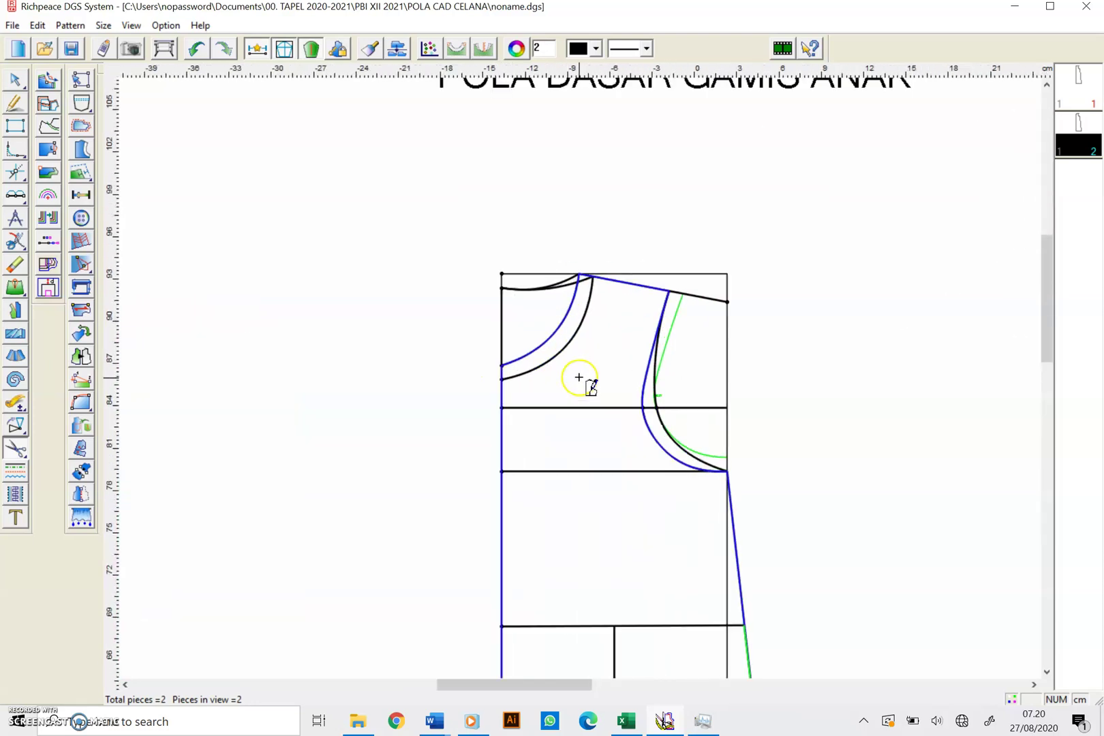
{"action": "left_click", "coordinate": [508, 292]}
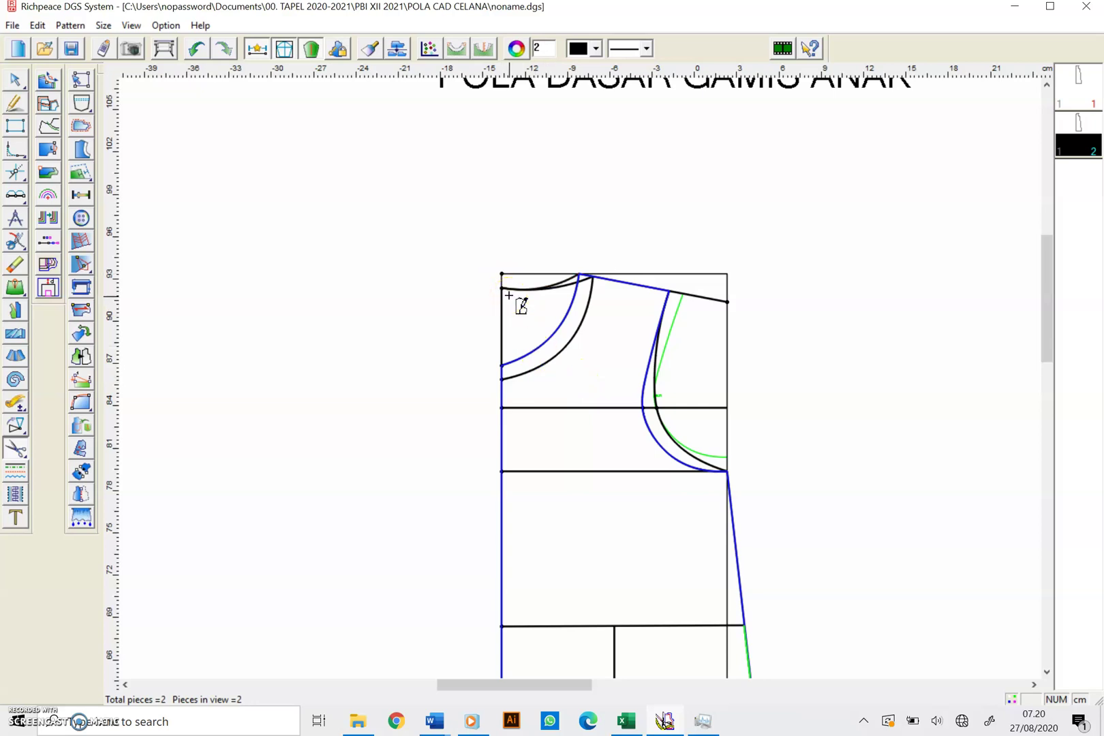
{"action": "left_click", "coordinate": [501, 289]}
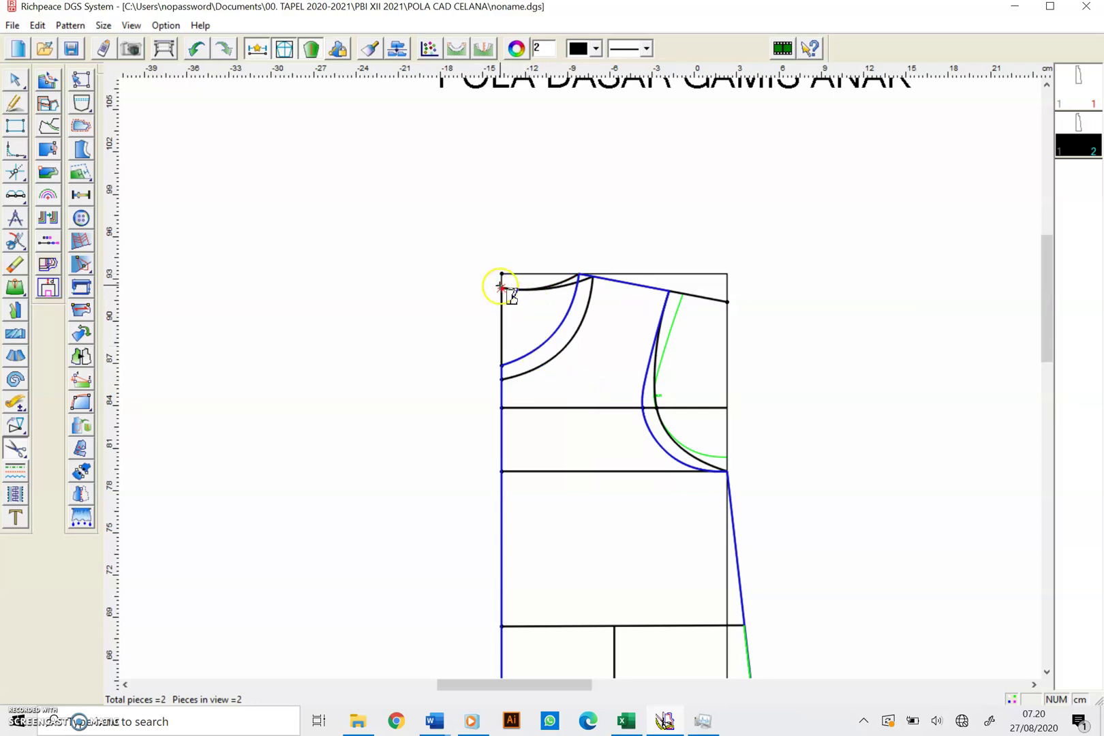
{"action": "left_click", "coordinate": [586, 288]}
{"action": "left_click", "coordinate": [587, 288]}
{"action": "scroll", "coordinate": [589, 382], "scroll_direction": "down", "scroll_amount": 1}
{"action": "scroll", "coordinate": [586, 378], "scroll_direction": "up", "scroll_amount": 2}
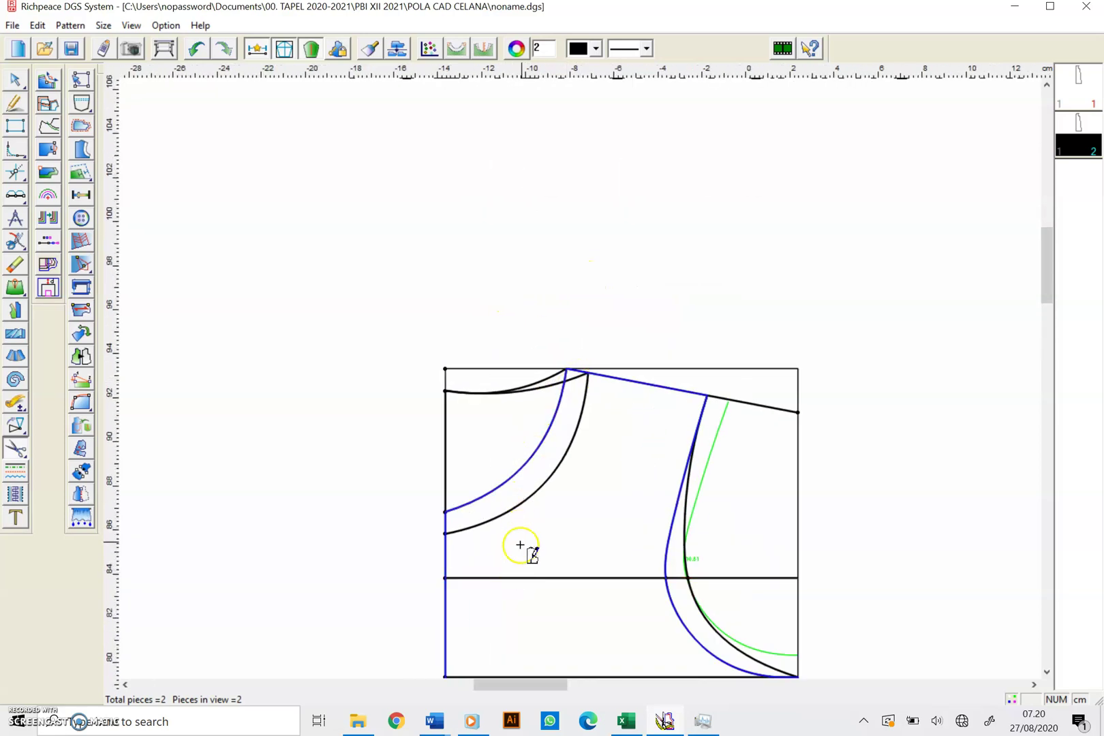
{"action": "scroll", "coordinate": [523, 530], "scroll_direction": "up", "scroll_amount": 1}
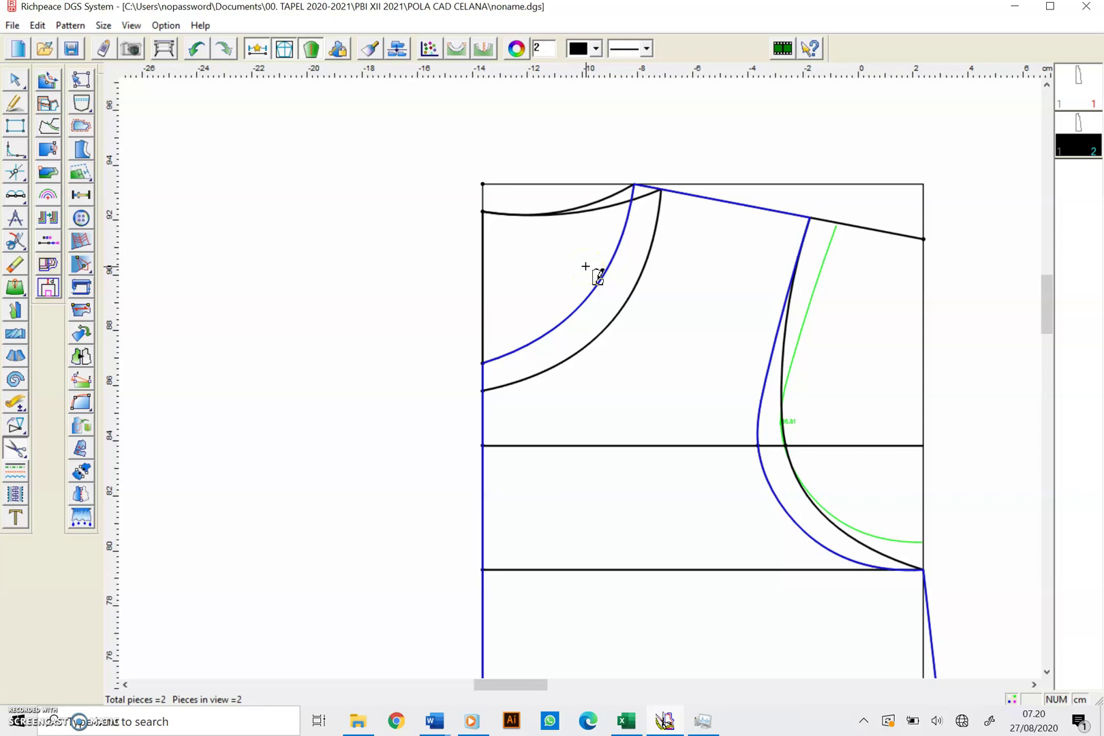
Compare the original and widened necklines at the shoulder, centre front and centre back.
{"action": "left_click", "coordinate": [634, 185]}
{"action": "left_click", "coordinate": [658, 189]}
{"action": "left_click", "coordinate": [635, 184]}
{"action": "left_click", "coordinate": [660, 188]}
{"action": "left_click", "coordinate": [482, 391]}
{"action": "left_click", "coordinate": [477, 387]}
{"action": "left_click", "coordinate": [583, 347]}
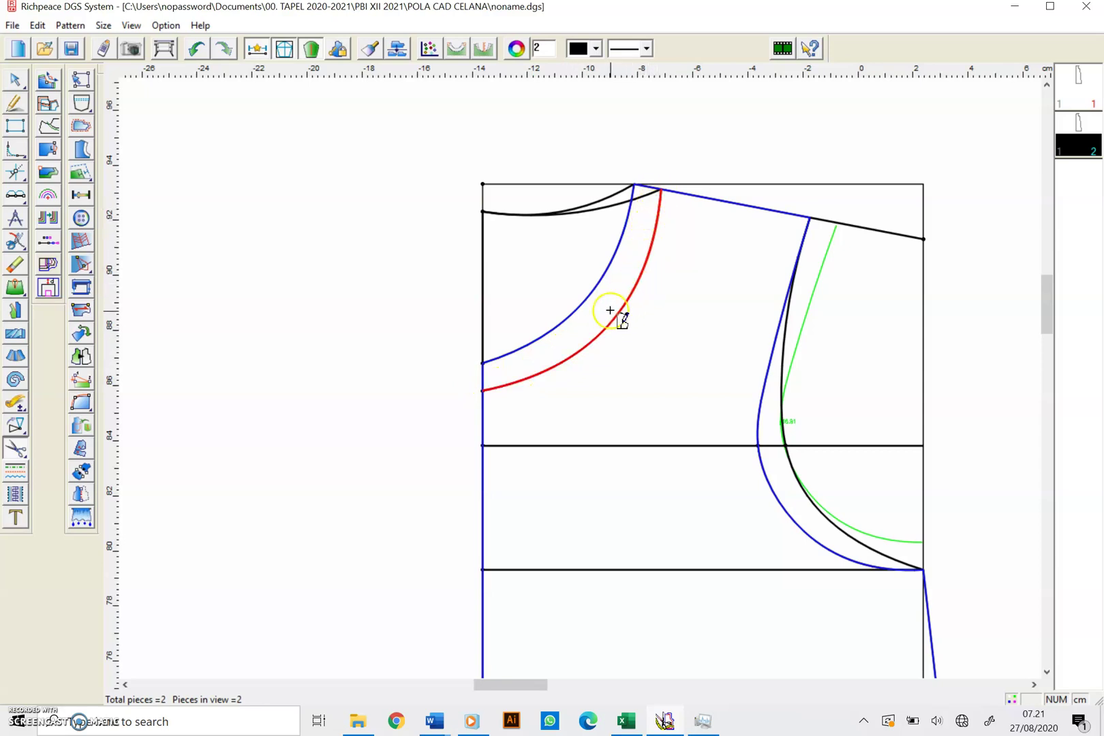
{"action": "left_click", "coordinate": [482, 212]}
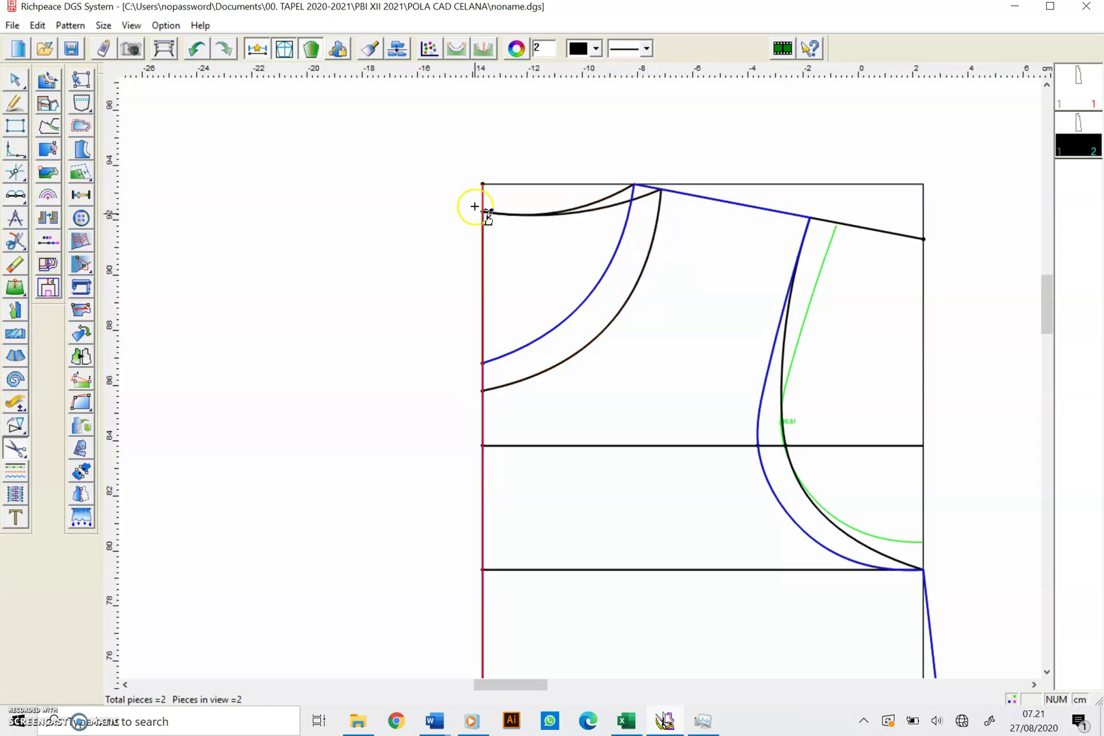
{"action": "left_click", "coordinate": [528, 209]}
{"action": "left_click_drag", "start_coordinate": [528, 209], "coordinate": [619, 202]}
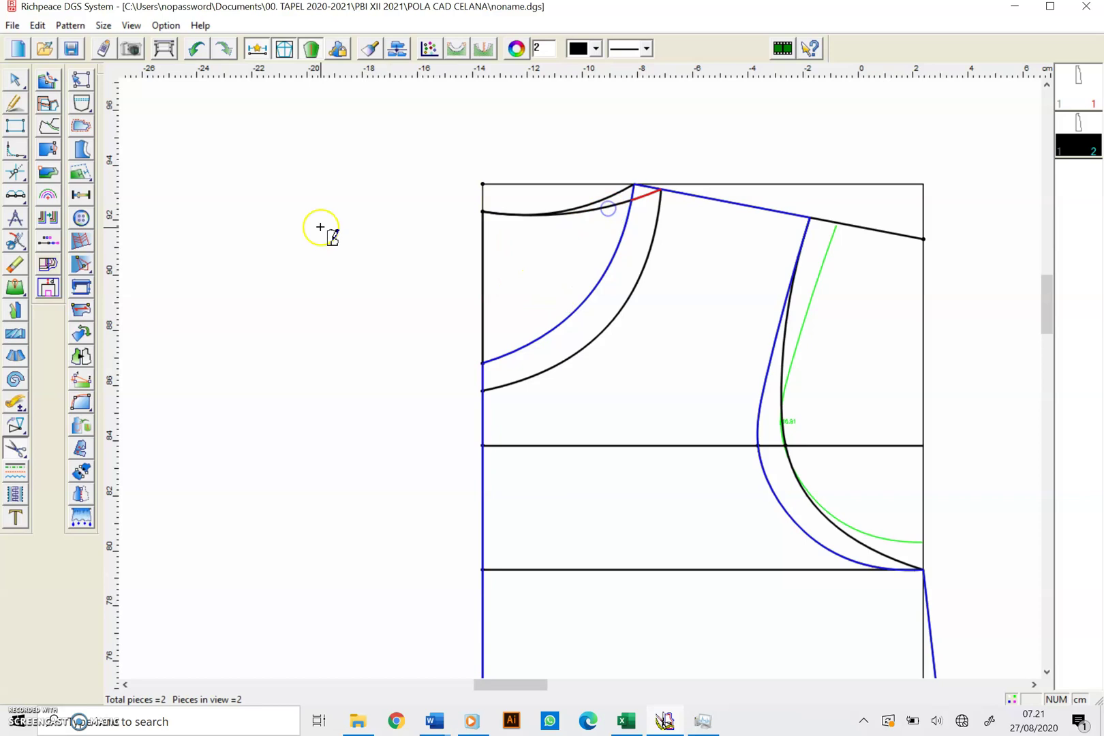
Place a point on the centre line below the waistline's end, offset 0 horizontally and -1,5 cm vertically.
{"action": "left_click", "coordinate": [17, 78]}
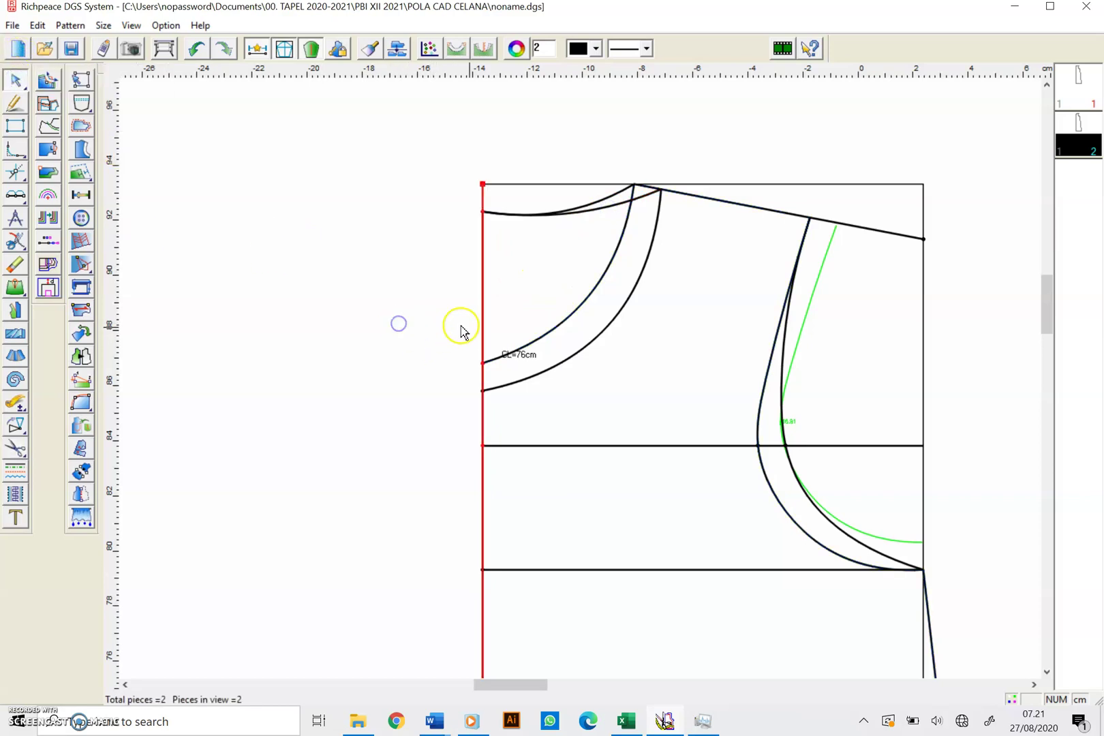
{"action": "scroll", "coordinate": [791, 431], "scroll_direction": "up", "scroll_amount": 1}
{"action": "scroll", "coordinate": [571, 370], "scroll_direction": "down", "scroll_amount": 2}
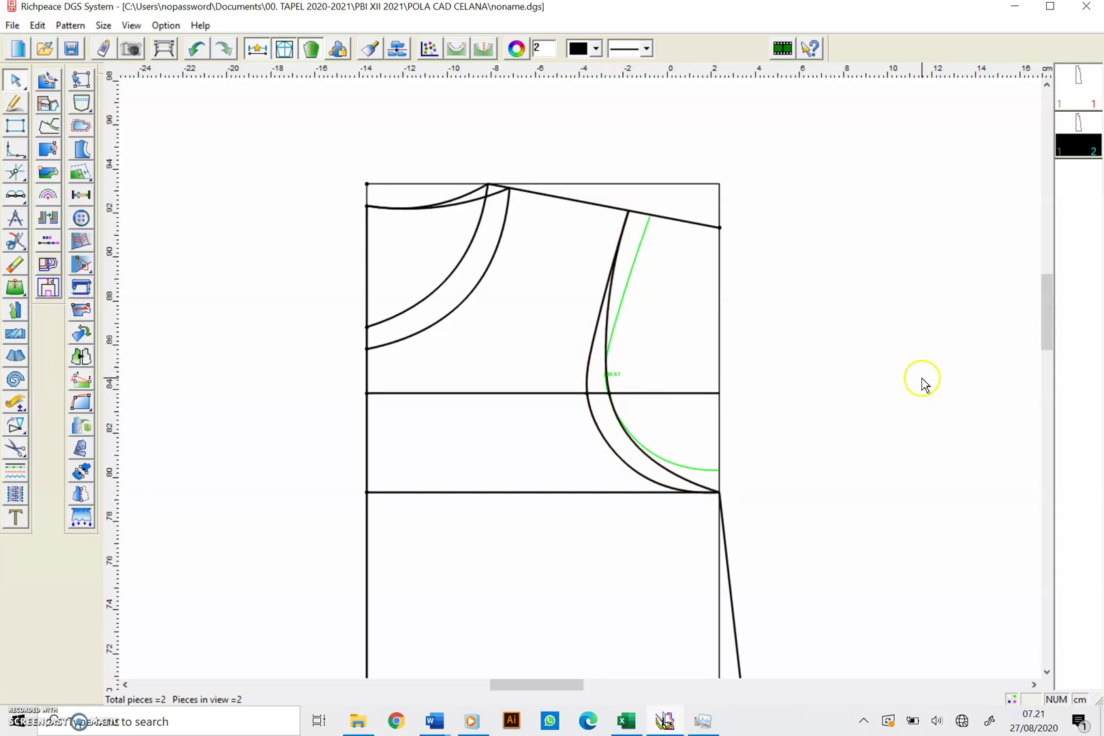
{"action": "left_click_drag", "start_coordinate": [1050, 296], "coordinate": [1052, 349]}
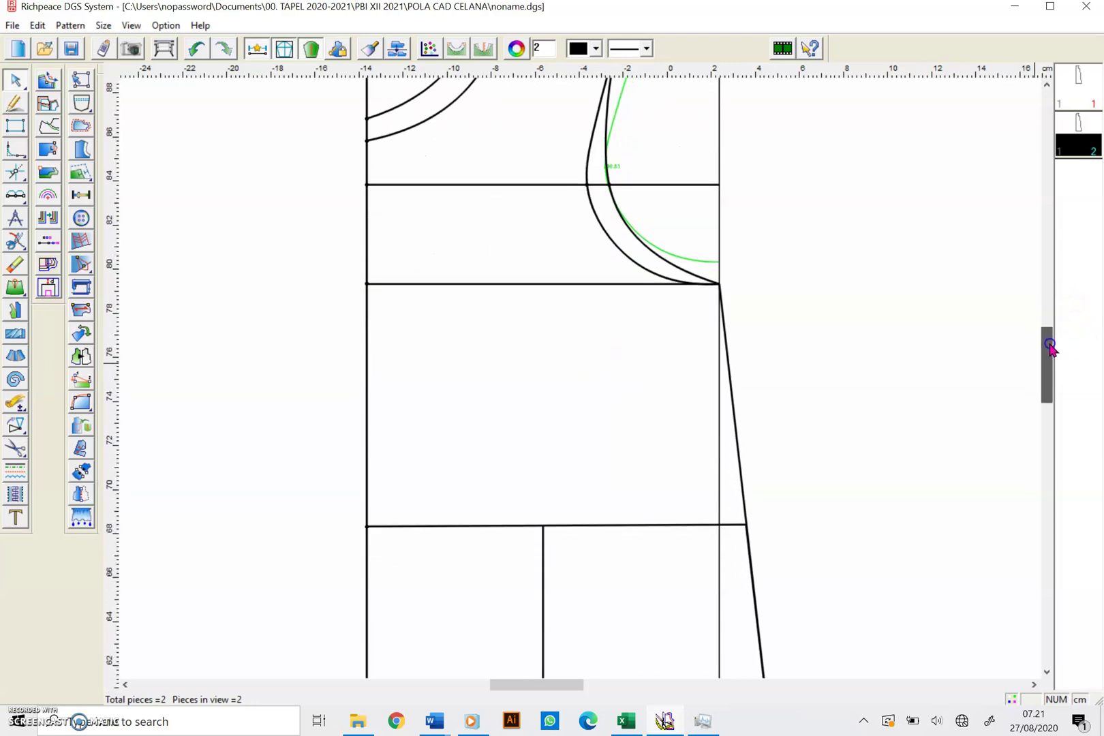
{"action": "left_click", "coordinate": [426, 526]}
{"action": "left_click_drag", "start_coordinate": [1049, 357], "coordinate": [1045, 383]}
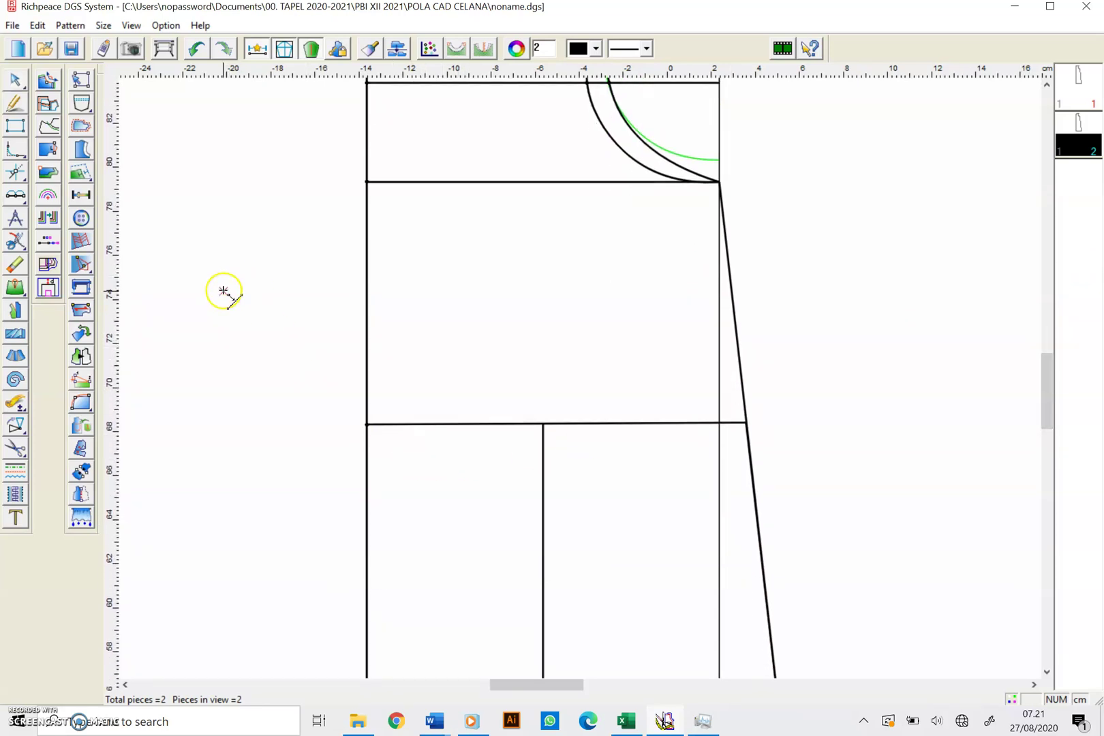
{"action": "left_click", "coordinate": [366, 423]}
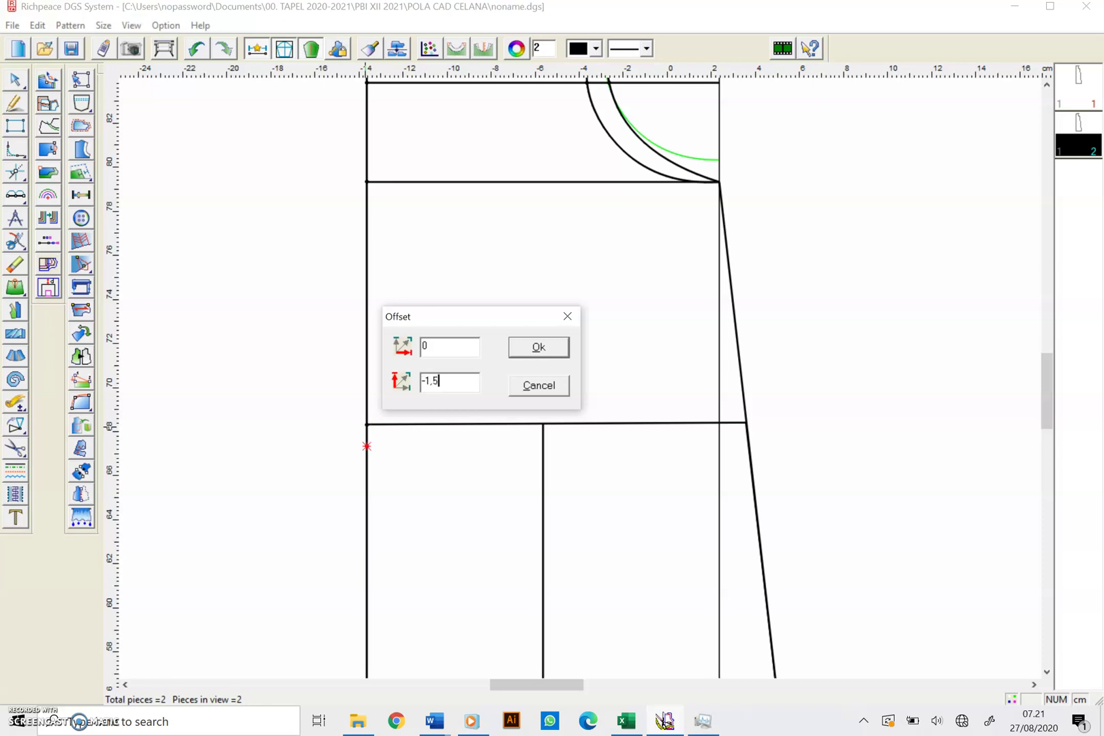
{"action": "left_click", "coordinate": [538, 349]}
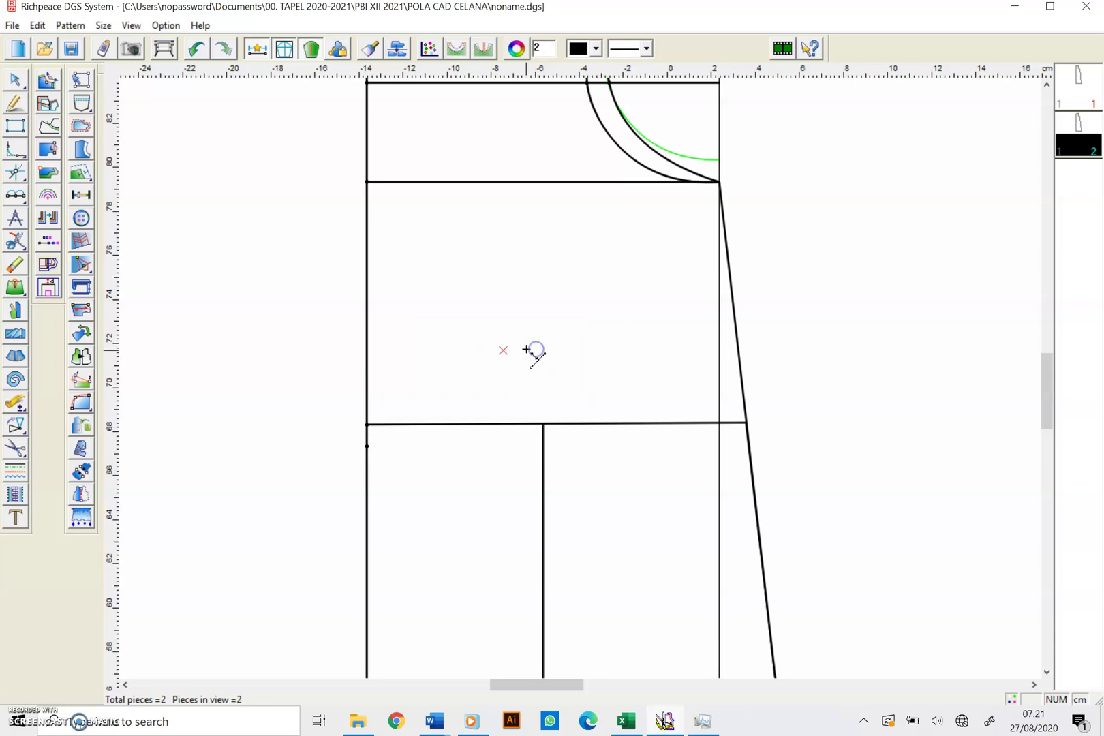
Draw a shallow curve from the lowered centre-line point to the waistline's end on the side seam.
{"action": "left_click", "coordinate": [13, 106]}
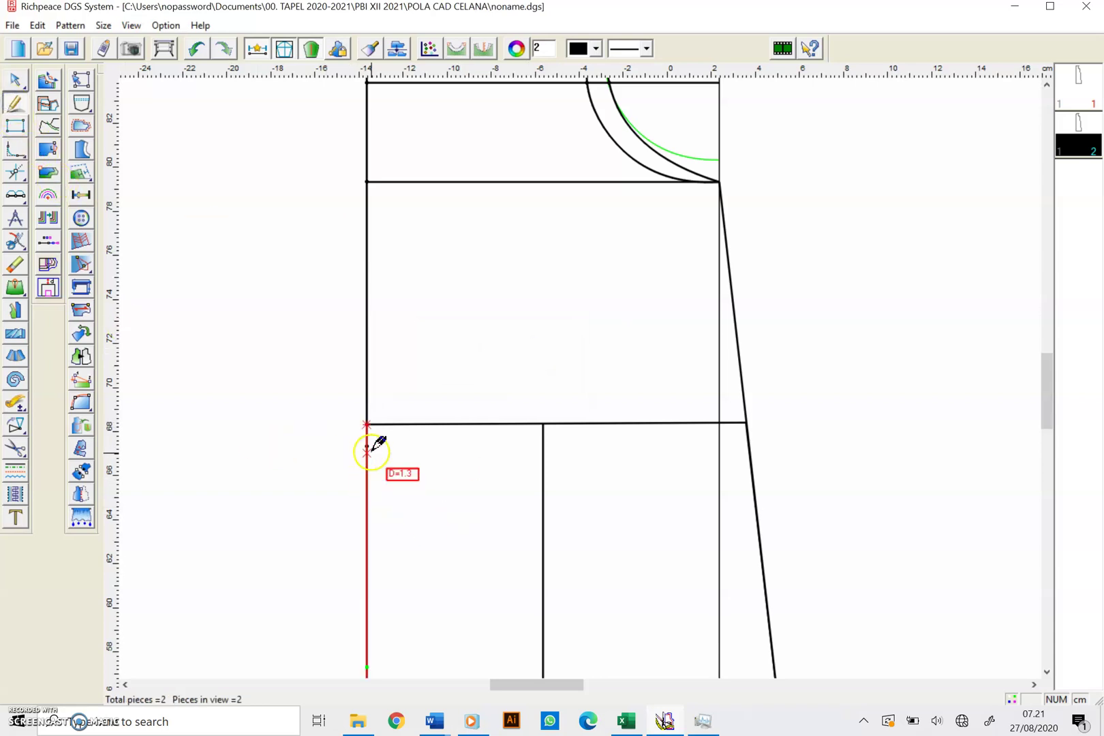
{"action": "left_click", "coordinate": [366, 448]}
{"action": "left_click", "coordinate": [585, 444]}
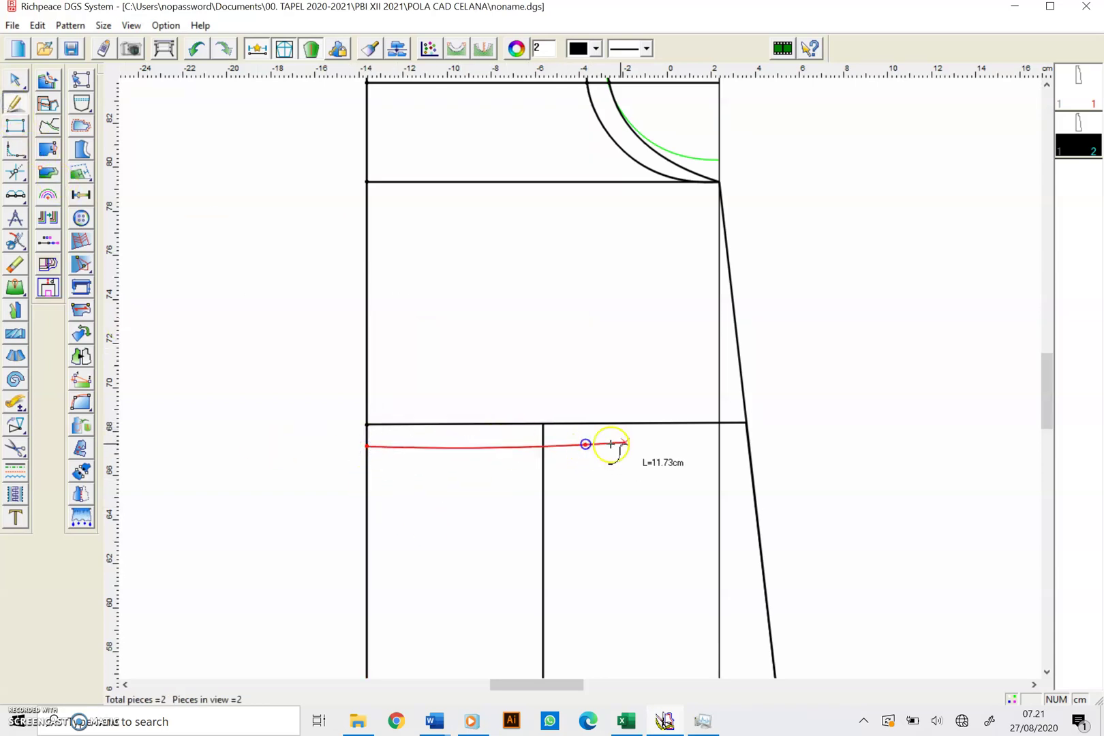
{"action": "right_click", "coordinate": [746, 425]}
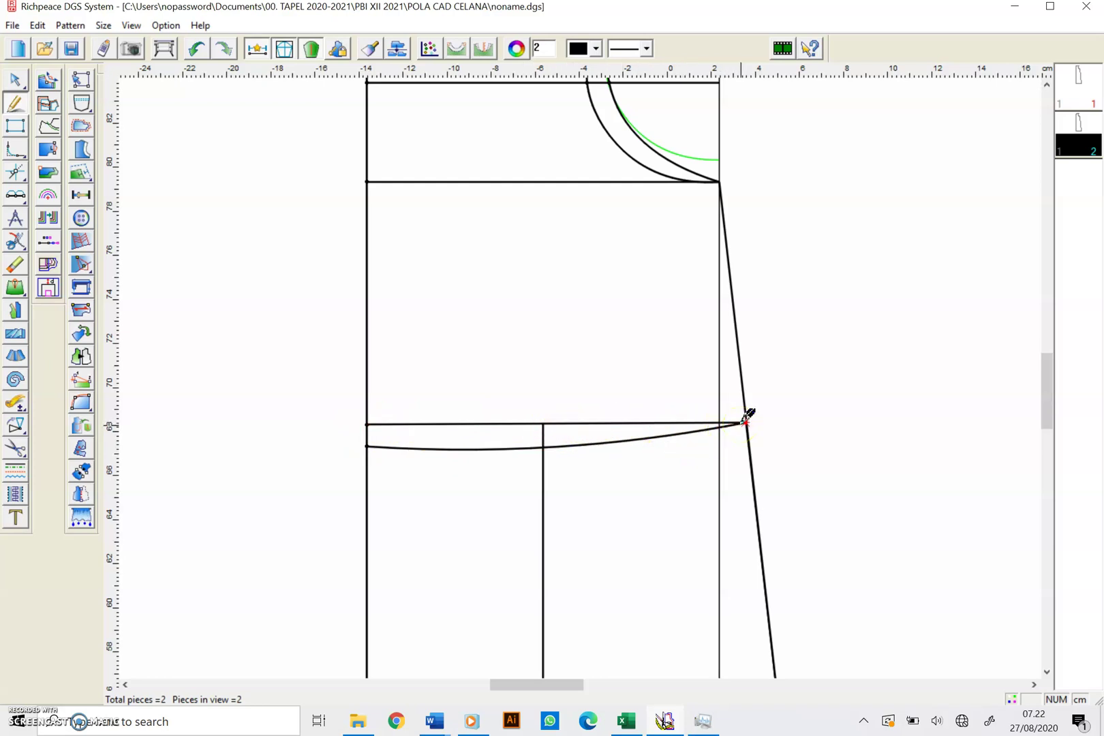
{"action": "scroll", "coordinate": [742, 424], "scroll_direction": "up", "scroll_amount": 2}
{"action": "scroll", "coordinate": [582, 376], "scroll_direction": "down", "scroll_amount": 6}
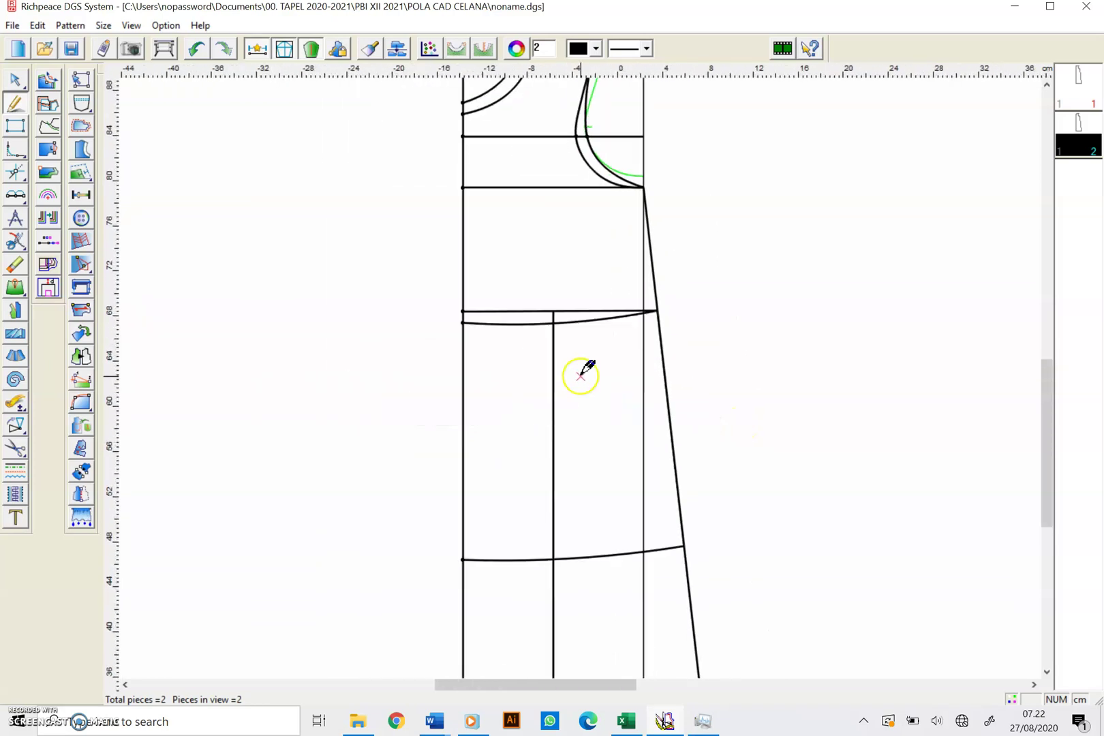
Measure the centre line from the lowered waist curve to the curved line across the skirt.
{"action": "scroll", "coordinate": [584, 375], "scroll_direction": "up", "scroll_amount": 1}
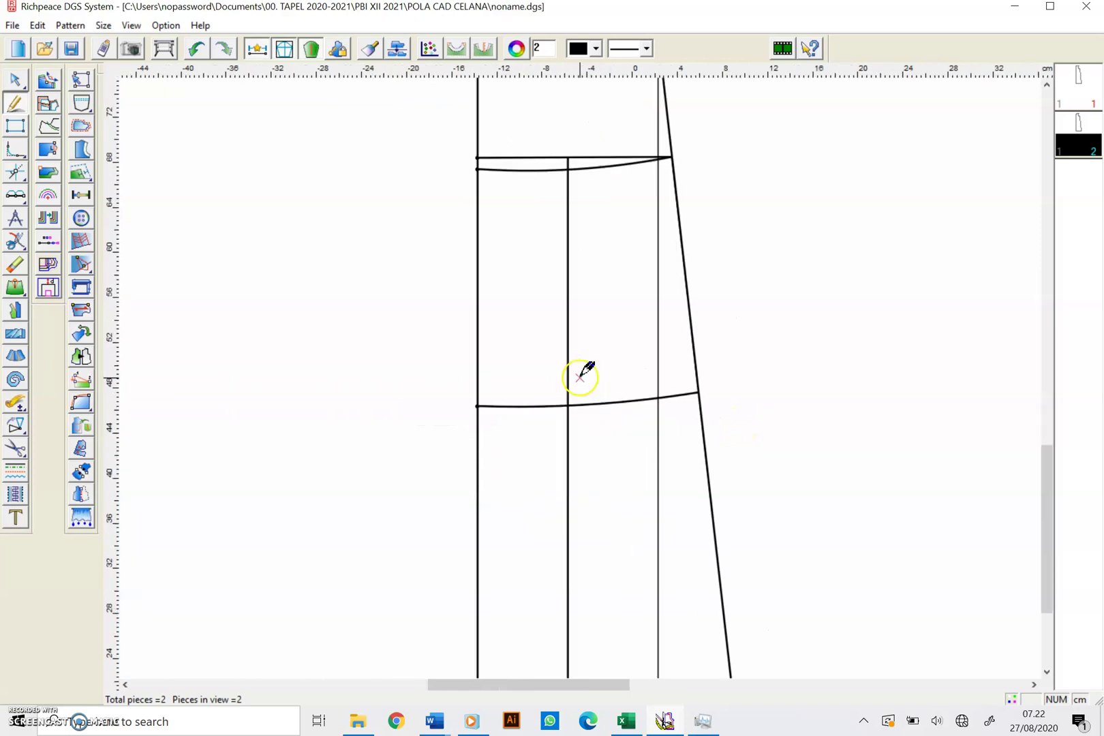
{"action": "scroll", "coordinate": [580, 375], "scroll_direction": "down", "scroll_amount": 1}
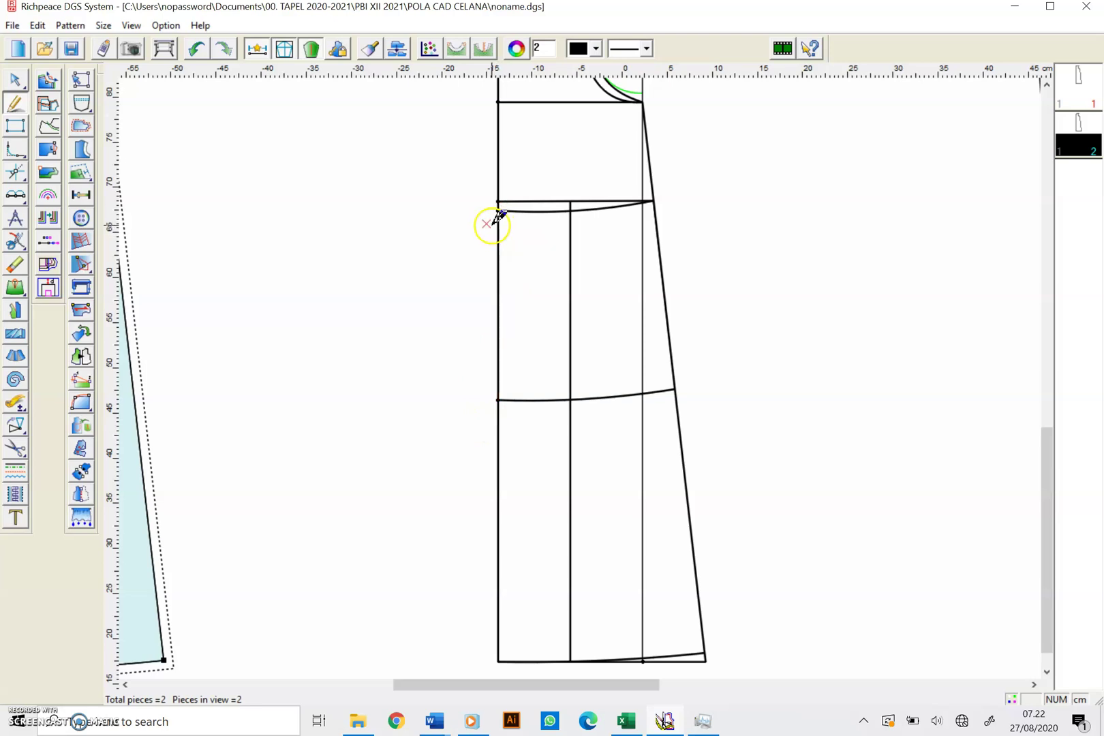
{"action": "left_click", "coordinate": [16, 407]}
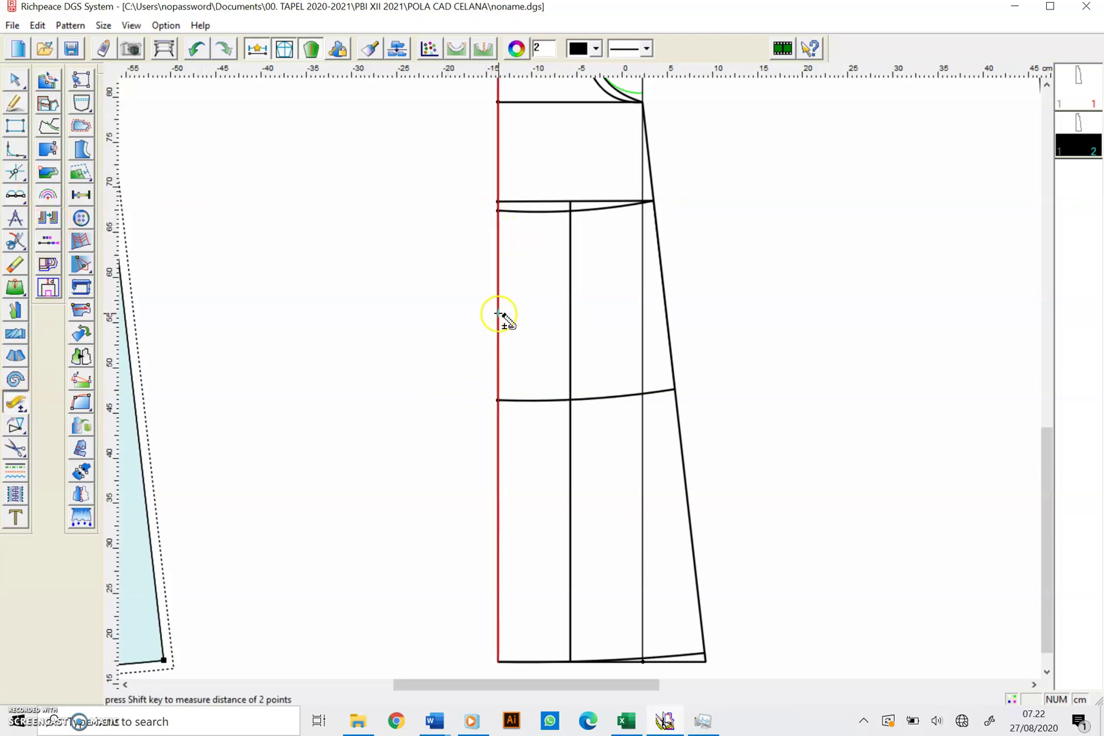
{"action": "left_click", "coordinate": [498, 211]}
{"action": "left_click", "coordinate": [498, 400]}
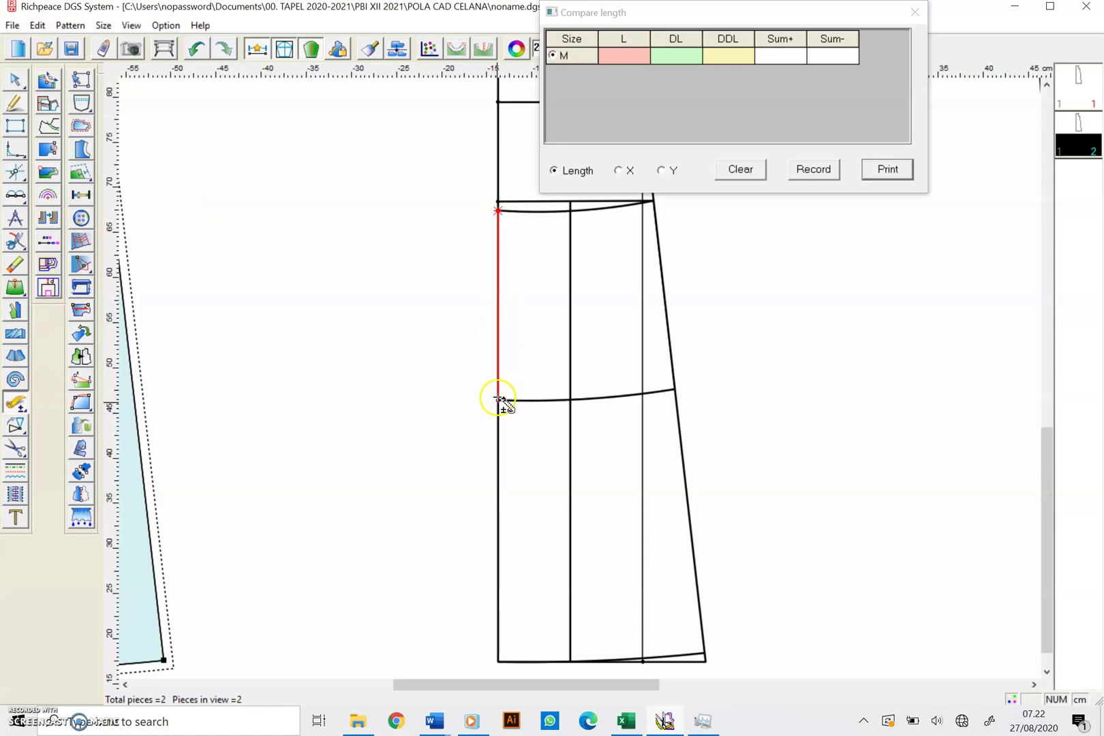
{"action": "left_click", "coordinate": [498, 401]}
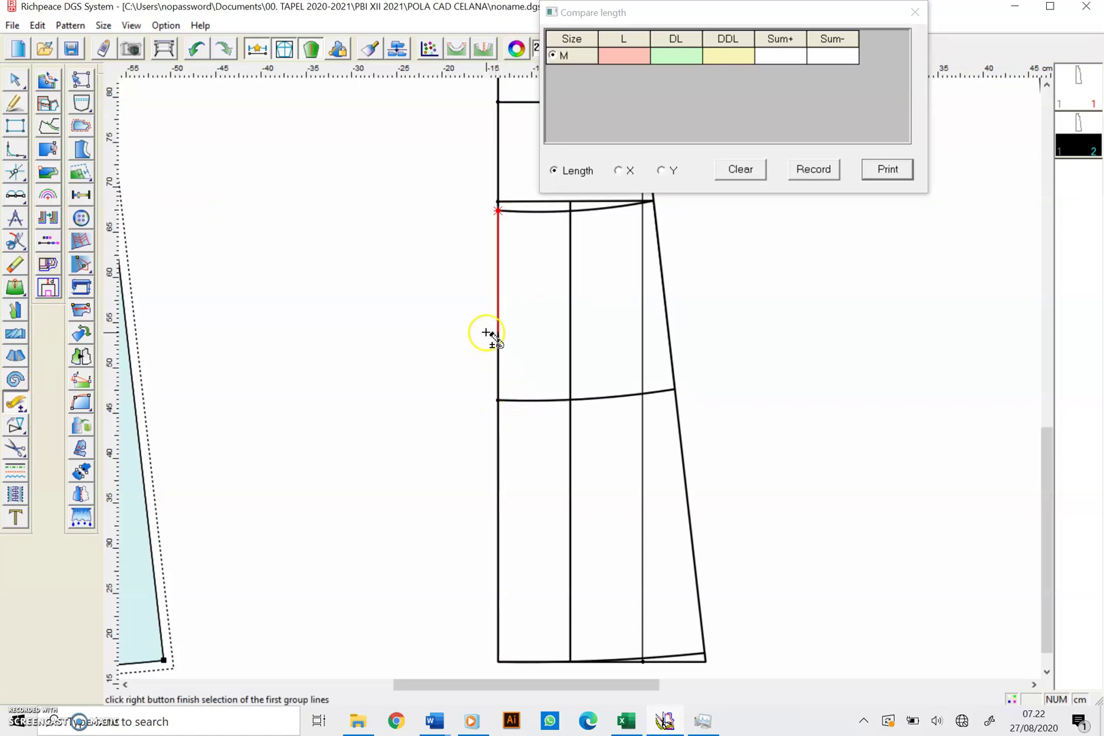
{"action": "left_click", "coordinate": [498, 401]}
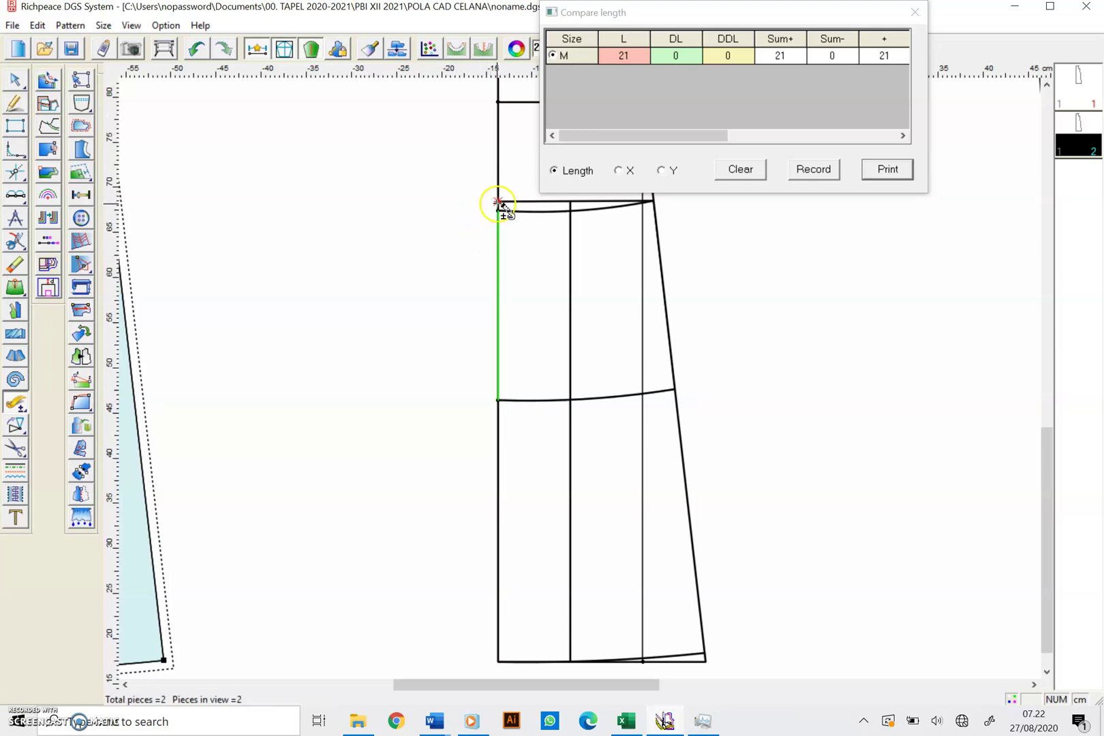
{"action": "right_click", "coordinate": [535, 254]}
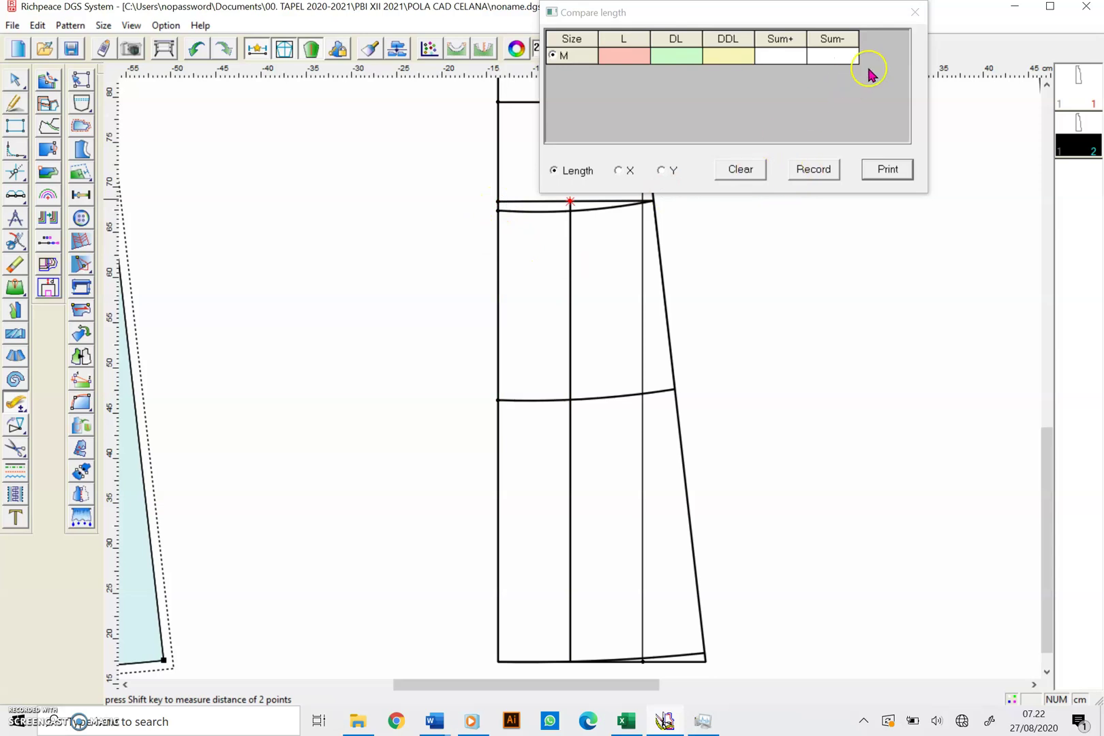
{"action": "left_click", "coordinate": [914, 12]}
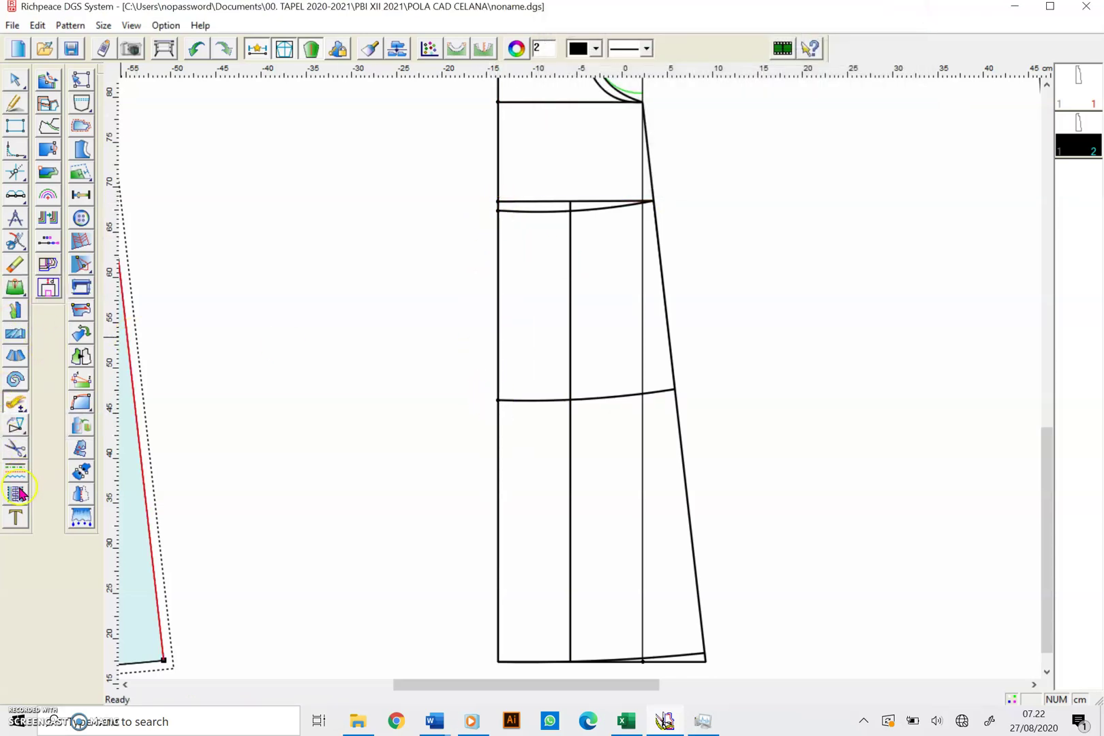
Add the note "Turun dari Pinggang yang Lurus : 22 cm" at 2 cm height and move it outside the skirt's centre line.
{"action": "left_click", "coordinate": [17, 519]}
{"action": "left_click", "coordinate": [421, 308]}
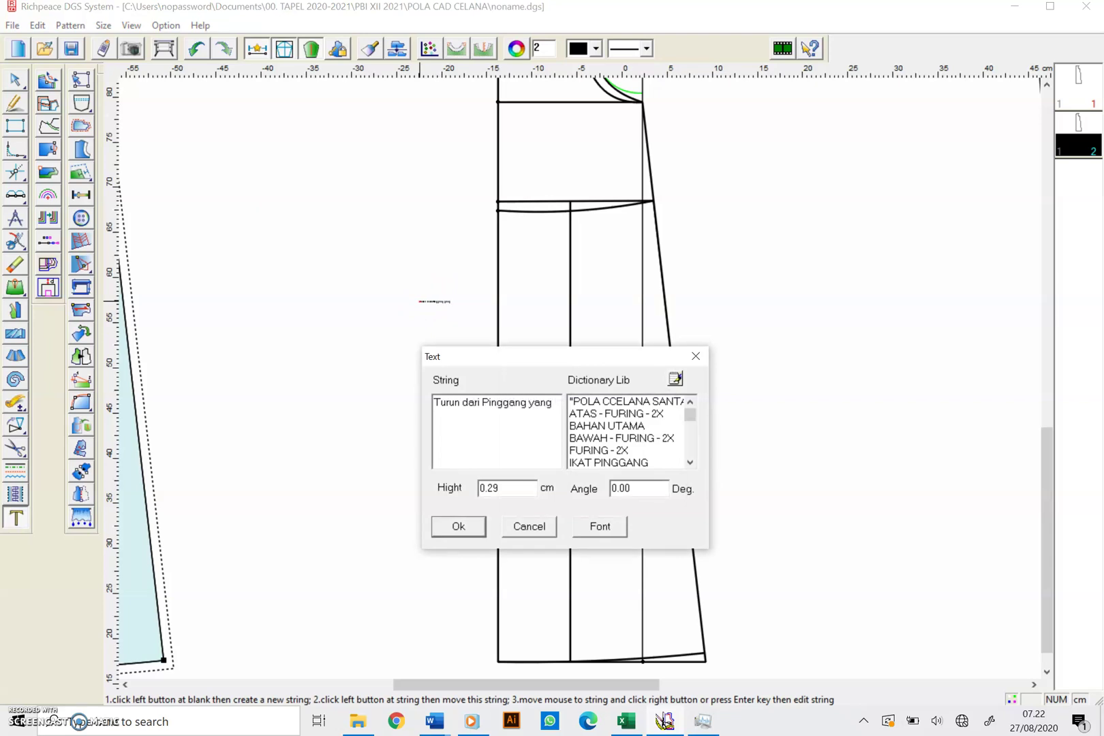
{"action": "type", "text": "urus"}
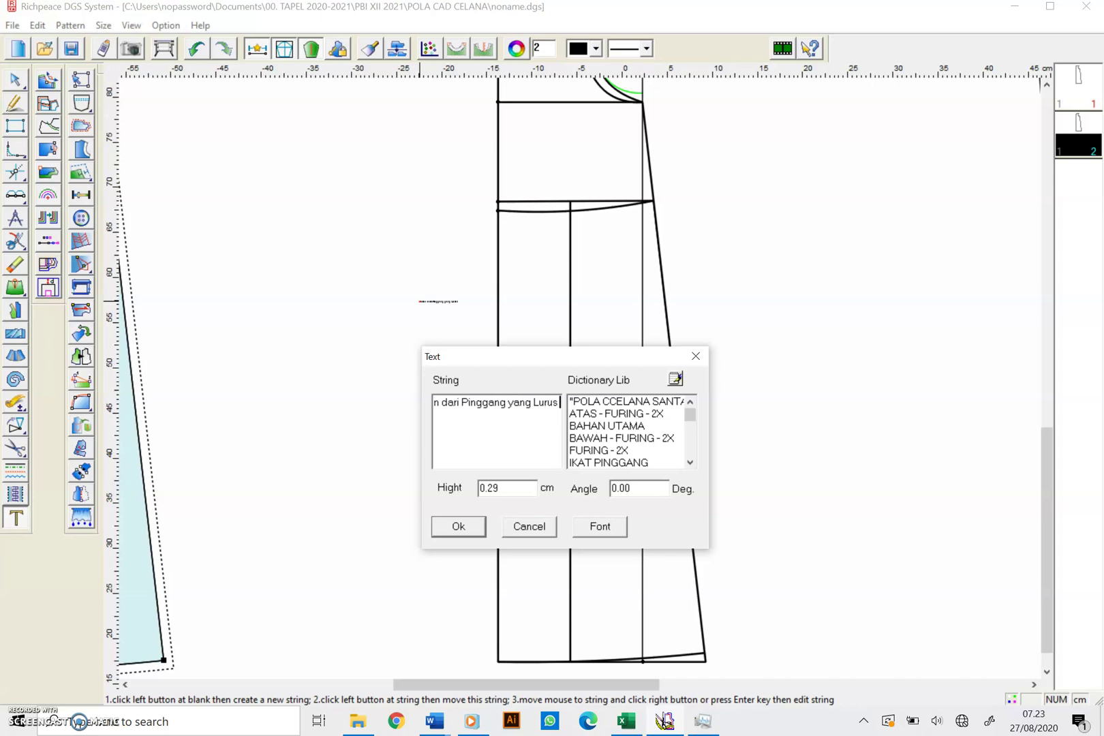
{"action": "type", "text": " : 22 cm"}
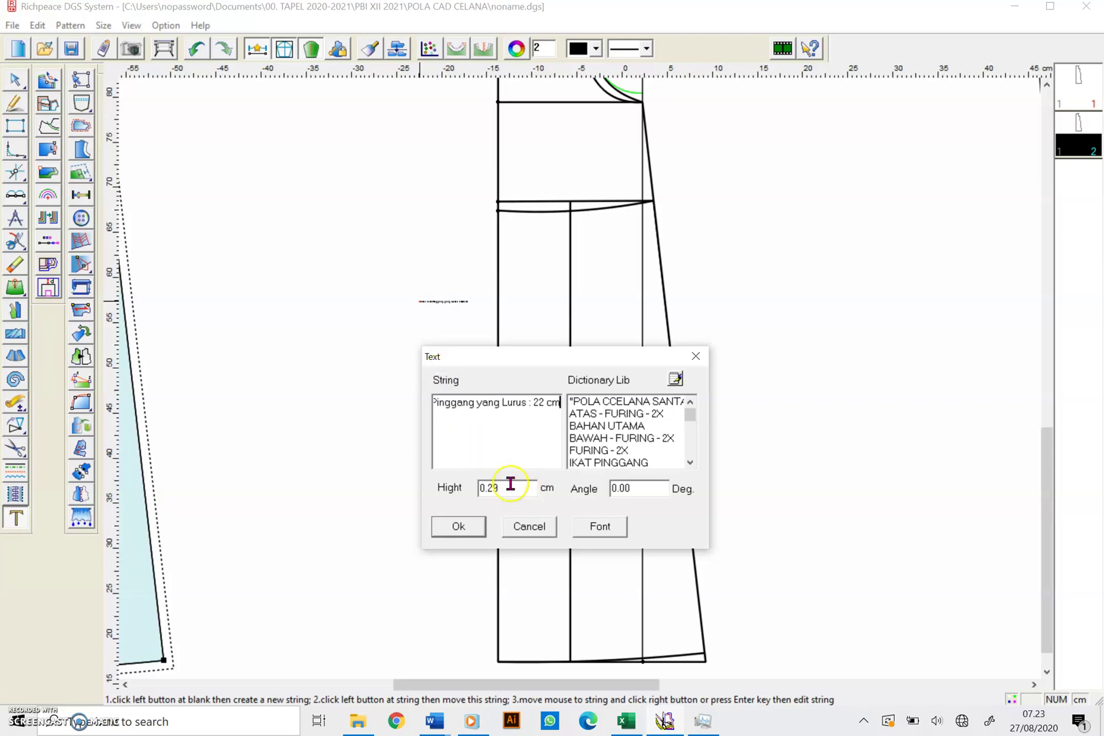
{"action": "left_click_drag", "start_coordinate": [513, 486], "coordinate": [383, 493]}
{"action": "type", "text": "3"}
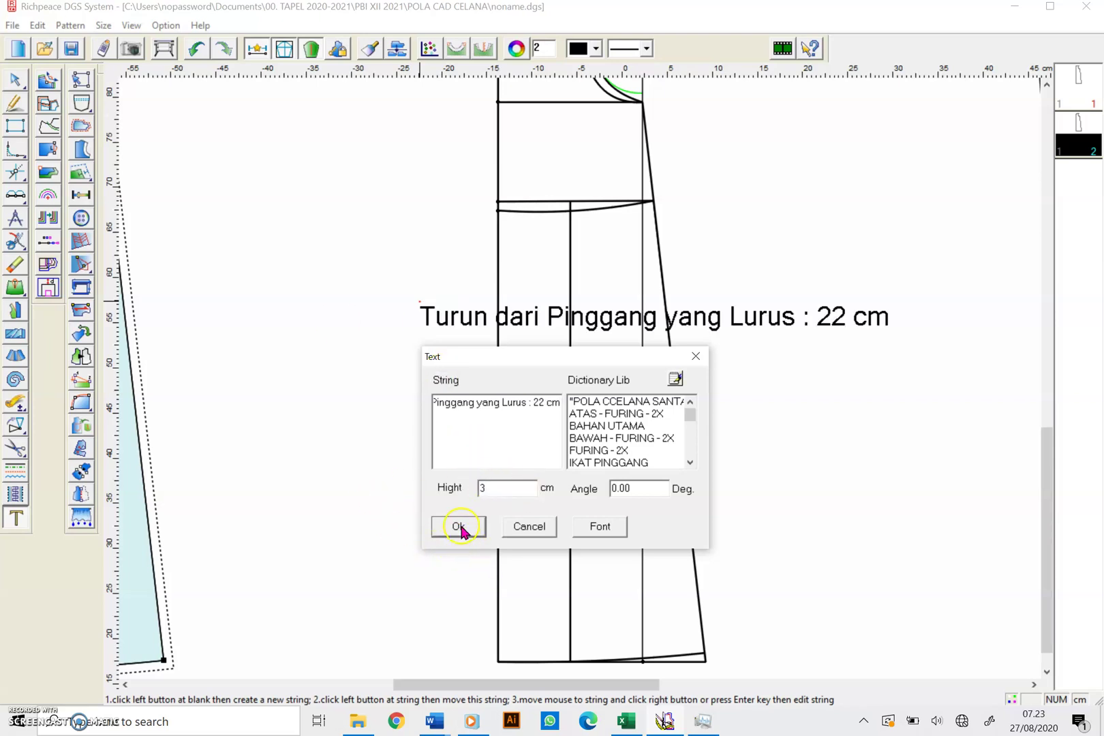
{"action": "key", "text": "BackSpace"}
{"action": "type", "text": "2"}
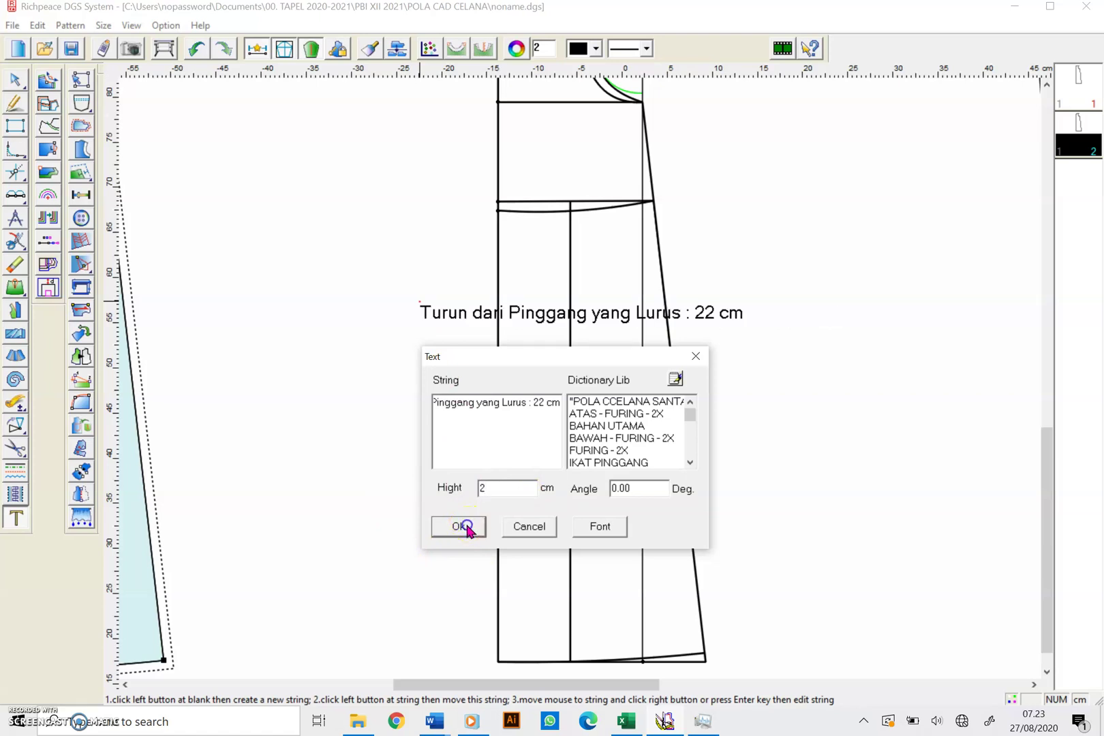
{"action": "left_click", "coordinate": [468, 527]}
{"action": "left_click_drag", "start_coordinate": [542, 299], "coordinate": [295, 287]}
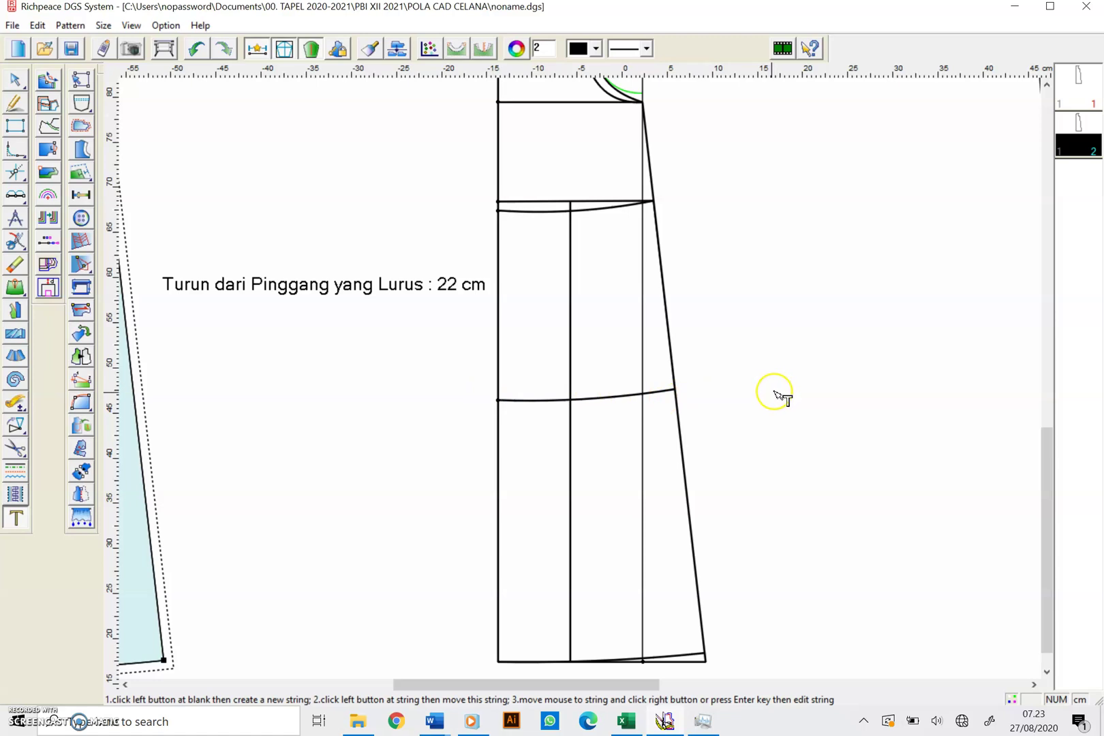
Cut out the front bodice with the widened front neckline down to the lowered waist curve, and place it beyond the sleeve pattern.
{"action": "mouse_move", "coordinate": [1051, 510]}
{"action": "left_mouse_down"}
{"action": "mouse_move", "coordinate": [1037, 407]}
{"action": "mouse_move", "coordinate": [1049, 518]}
{"action": "left_mouse_up"}
{"action": "scroll", "coordinate": [587, 382], "scroll_direction": "down", "scroll_amount": 1}
{"action": "scroll", "coordinate": [586, 382], "scroll_direction": "down", "scroll_amount": 1}
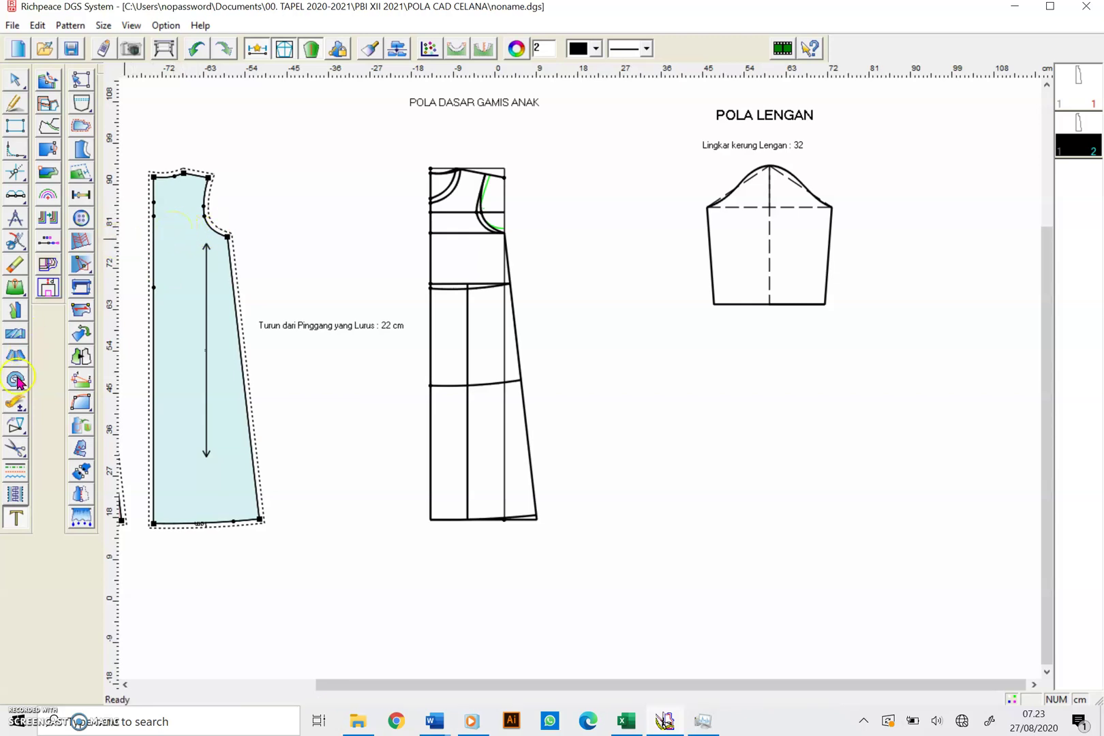
{"action": "left_click", "coordinate": [15, 448]}
{"action": "left_click", "coordinate": [437, 228]}
{"action": "left_click", "coordinate": [446, 197]}
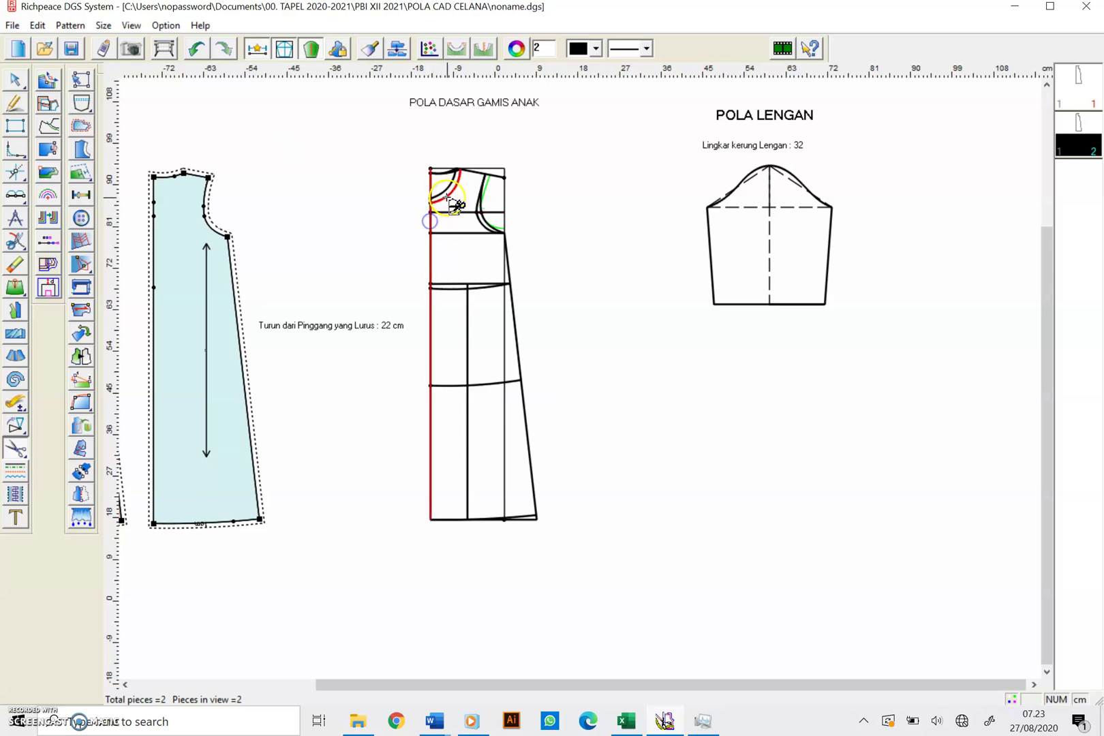
{"action": "left_click", "coordinate": [485, 213]}
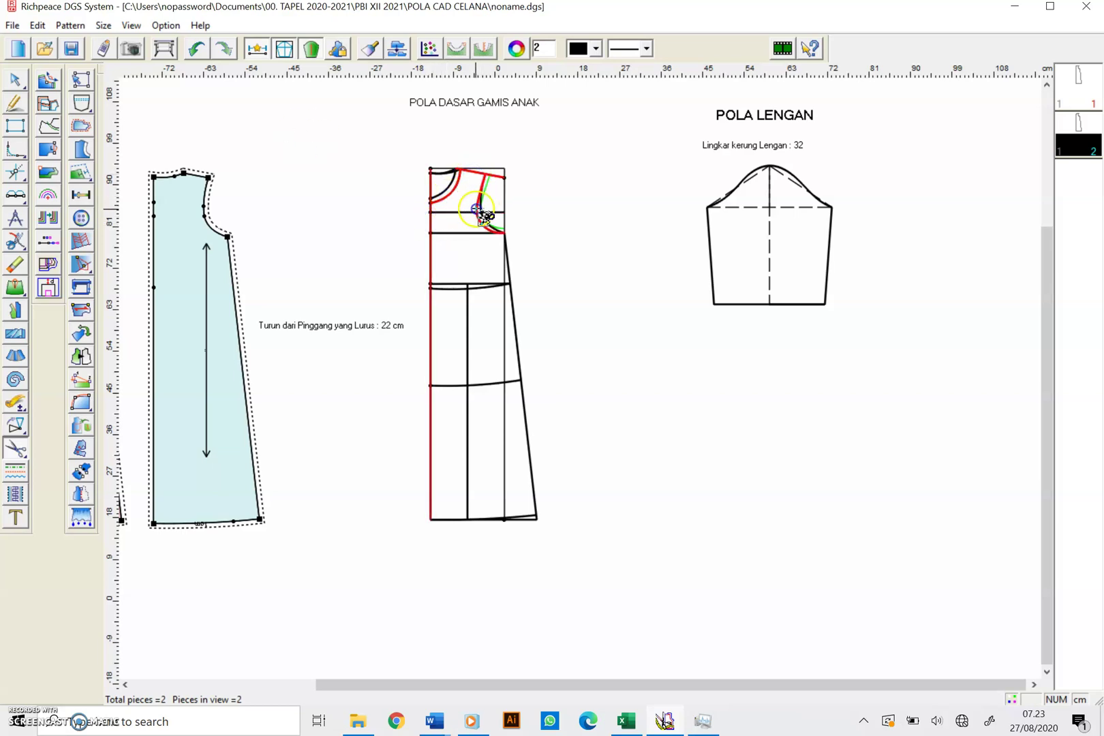
{"action": "left_click", "coordinate": [508, 263]}
{"action": "left_click", "coordinate": [461, 289]}
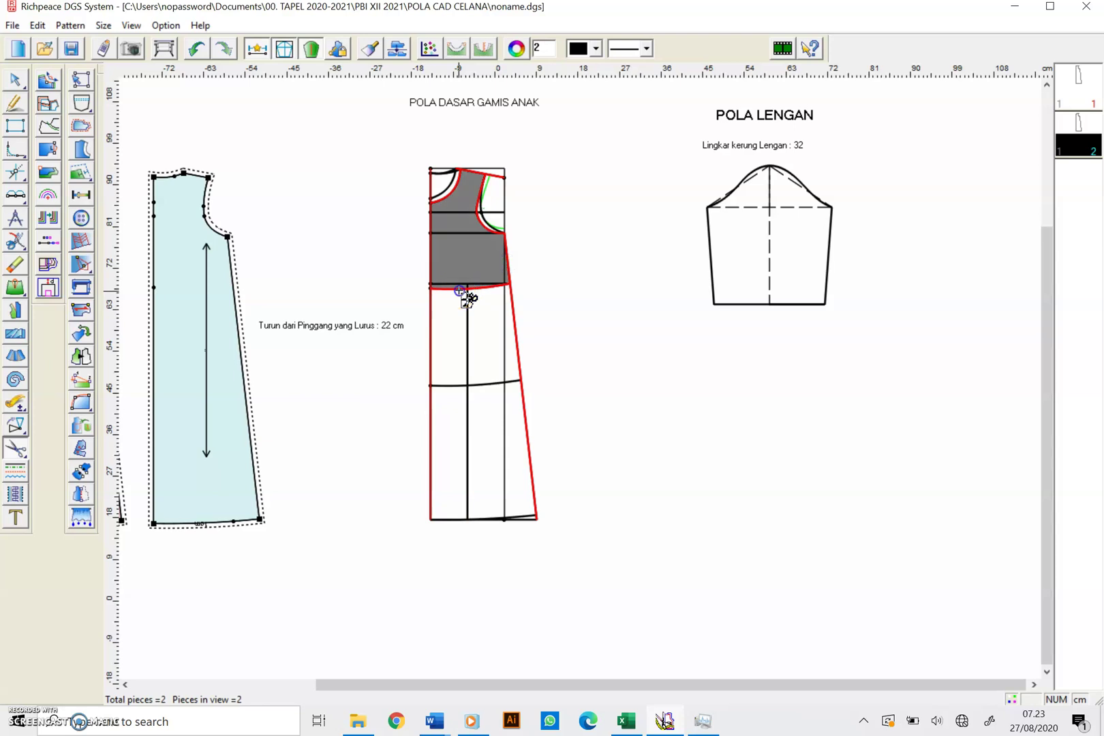
{"action": "left_click", "coordinate": [461, 256]}
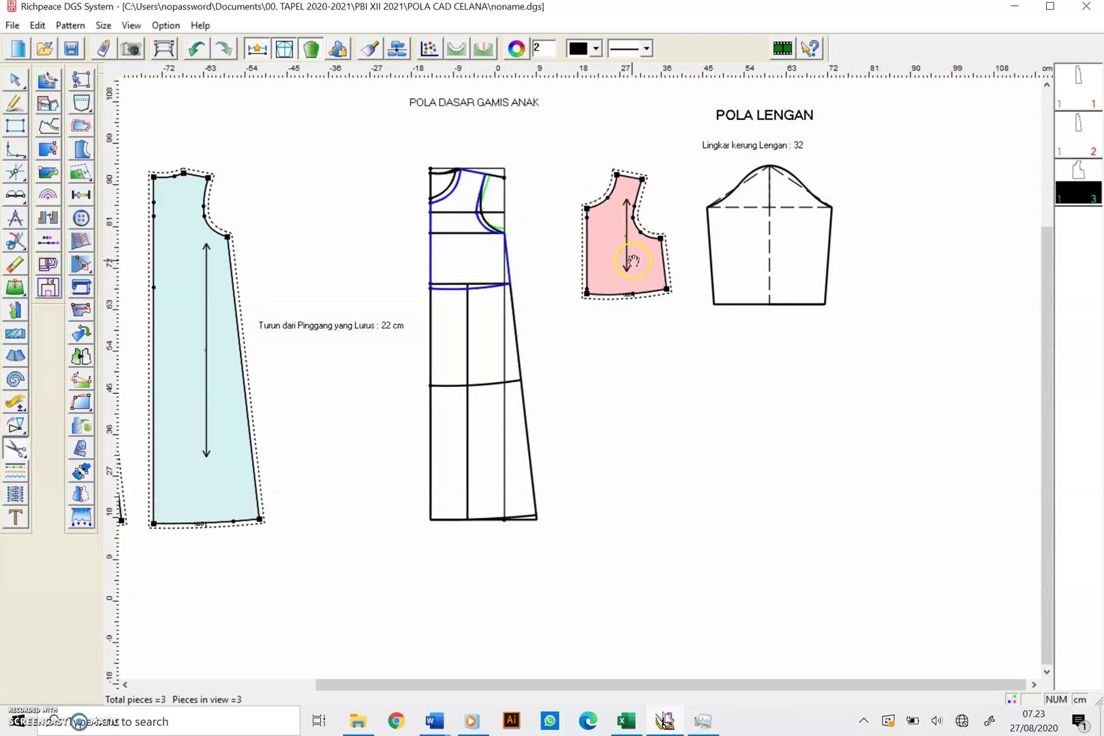
{"action": "left_click", "coordinate": [958, 248]}
{"action": "left_click_drag", "start_coordinate": [958, 249], "coordinate": [981, 254]}
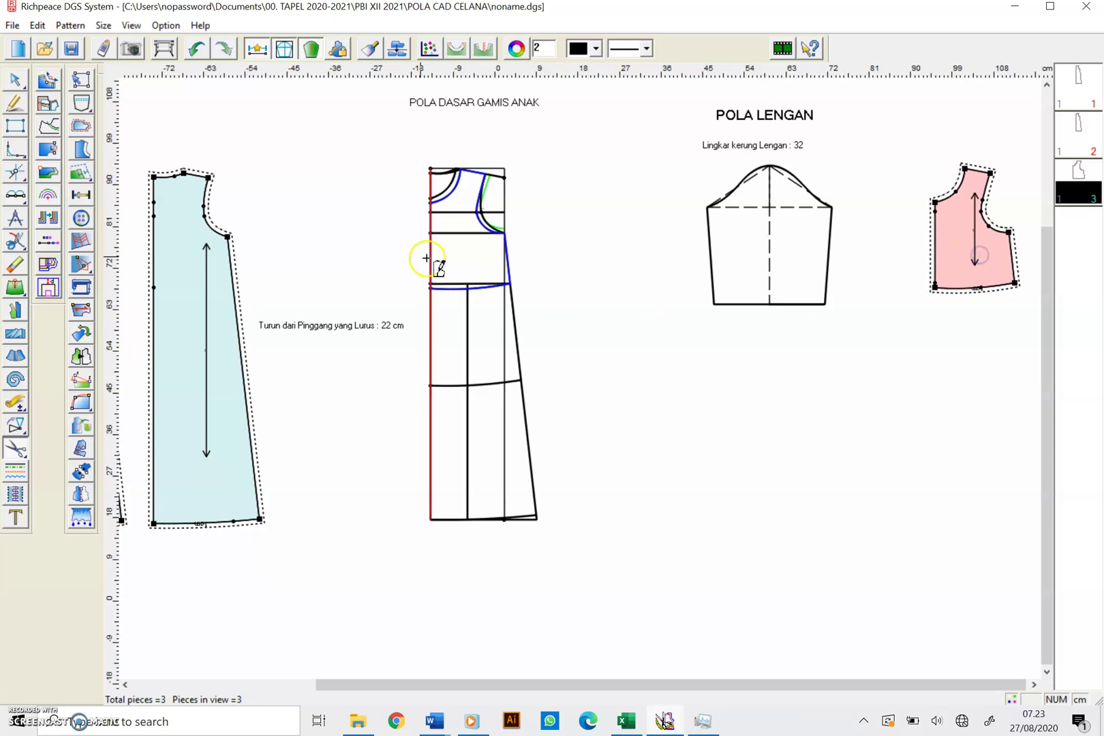
Cut out the back bodice from the widened back neckline, shoulder, back armhole, side seam, straight waistline and centre line.
{"action": "scroll", "coordinate": [463, 211], "scroll_direction": "down", "scroll_amount": 2}
{"action": "scroll", "coordinate": [569, 363], "scroll_direction": "up", "scroll_amount": 4}
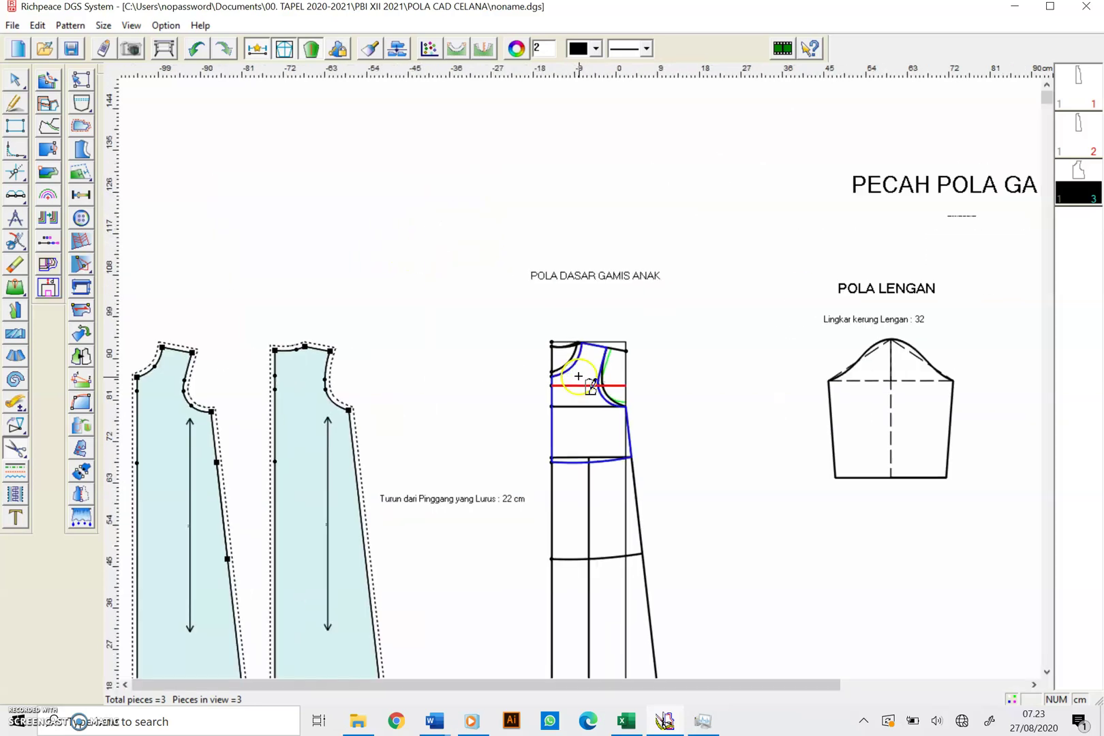
{"action": "scroll", "coordinate": [569, 363], "scroll_direction": "up", "scroll_amount": 2}
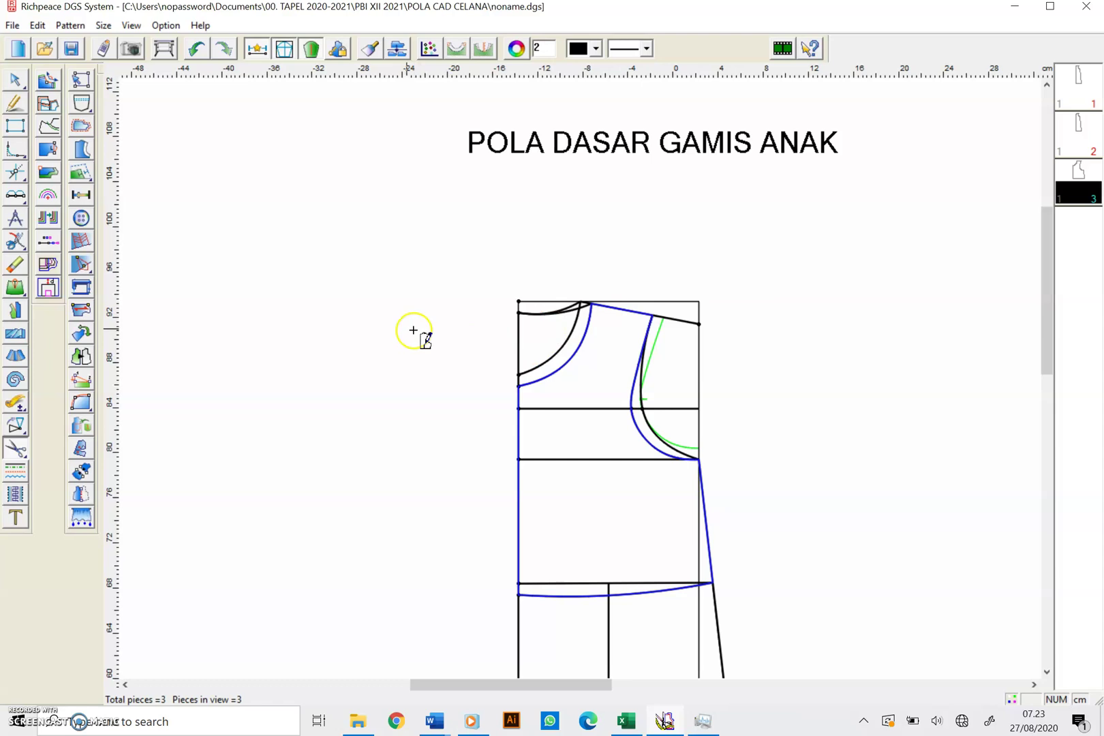
{"action": "left_click", "coordinate": [15, 80]}
{"action": "left_click", "coordinate": [352, 292]}
{"action": "left_click", "coordinate": [478, 412]}
{"action": "left_click", "coordinate": [15, 448]}
{"action": "left_click", "coordinate": [15, 448]}
{"action": "left_click", "coordinate": [570, 316]}
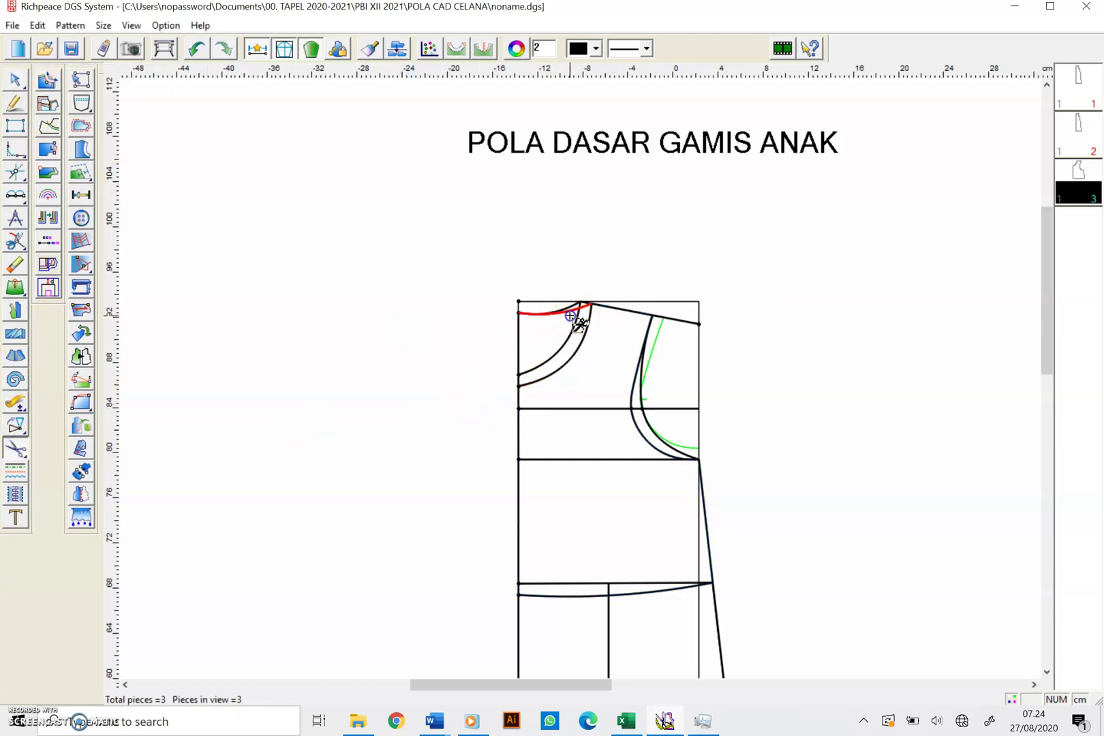
{"action": "left_click", "coordinate": [619, 312]}
{"action": "left_click", "coordinate": [639, 404]}
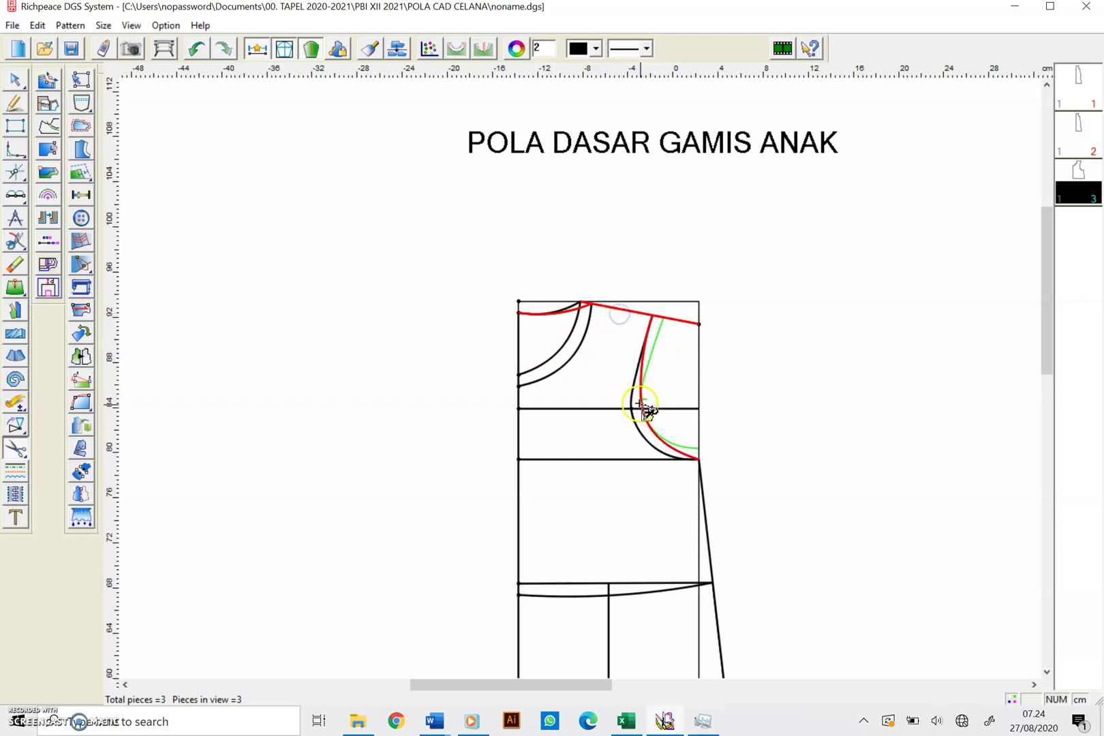
{"action": "left_click", "coordinate": [705, 509]}
{"action": "left_click", "coordinate": [634, 585]}
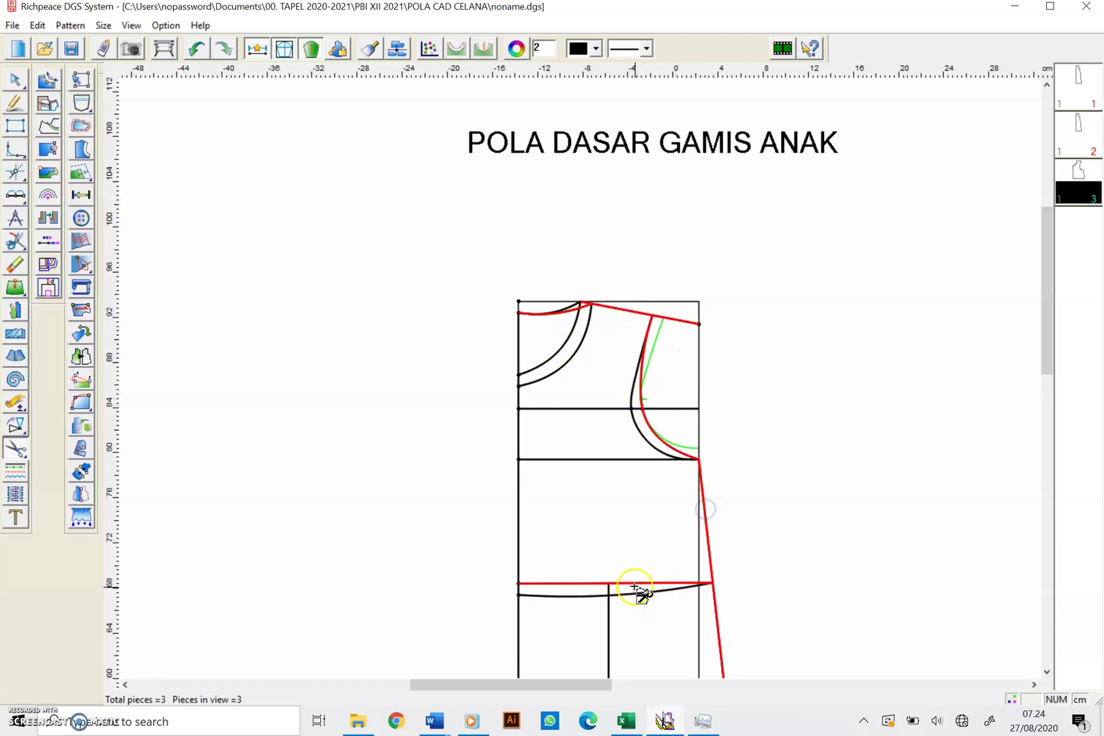
{"action": "left_click", "coordinate": [519, 512]}
{"action": "right_click", "coordinate": [518, 512]}
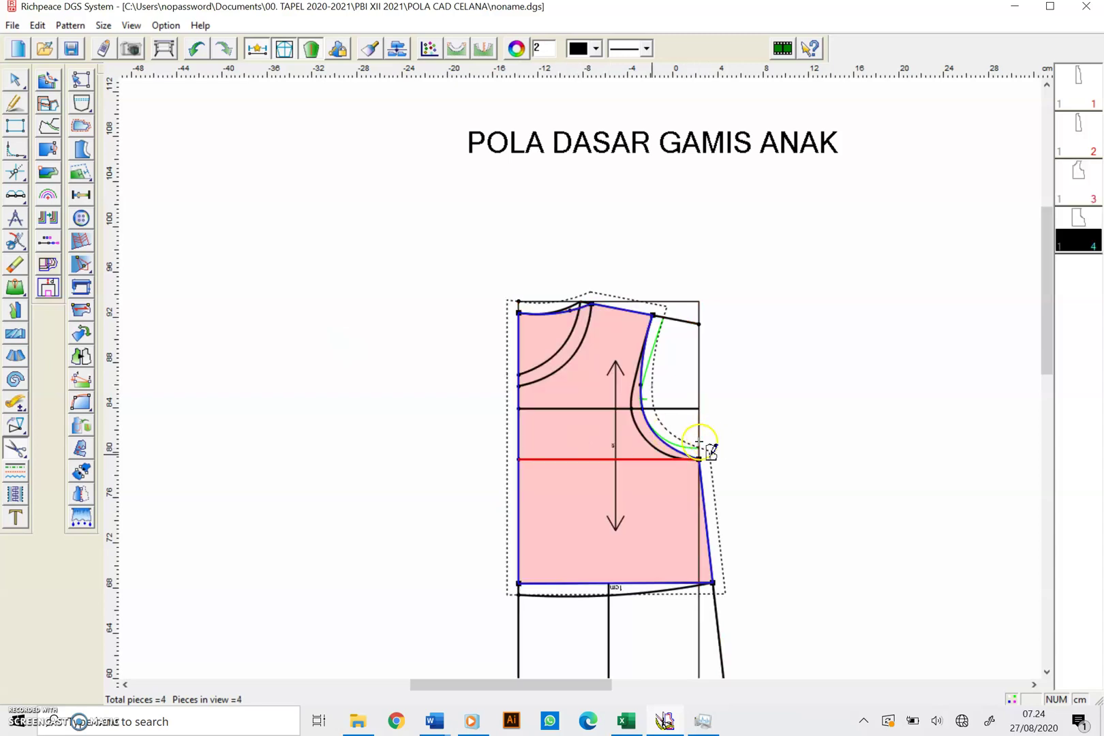
Move the back bodice piece off the draft and place it beside the front bodice piece.
{"action": "left_click_drag", "start_coordinate": [641, 446], "coordinate": [913, 451]}
{"action": "scroll", "coordinate": [577, 377], "scroll_direction": "up", "scroll_amount": 1}
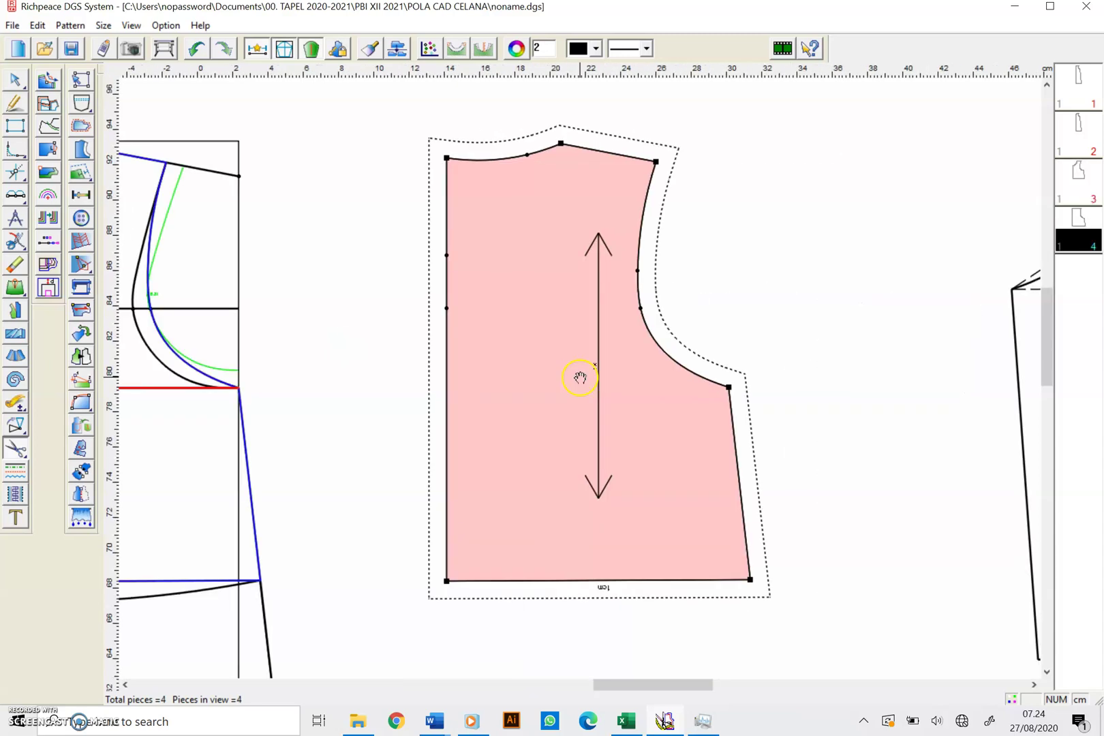
{"action": "scroll", "coordinate": [610, 369], "scroll_direction": "down", "scroll_amount": 2}
{"action": "scroll", "coordinate": [610, 369], "scroll_direction": "down", "scroll_amount": 2}
{"action": "left_click_drag", "start_coordinate": [609, 368], "coordinate": [952, 382]}
{"action": "left_click", "coordinate": [929, 387]}
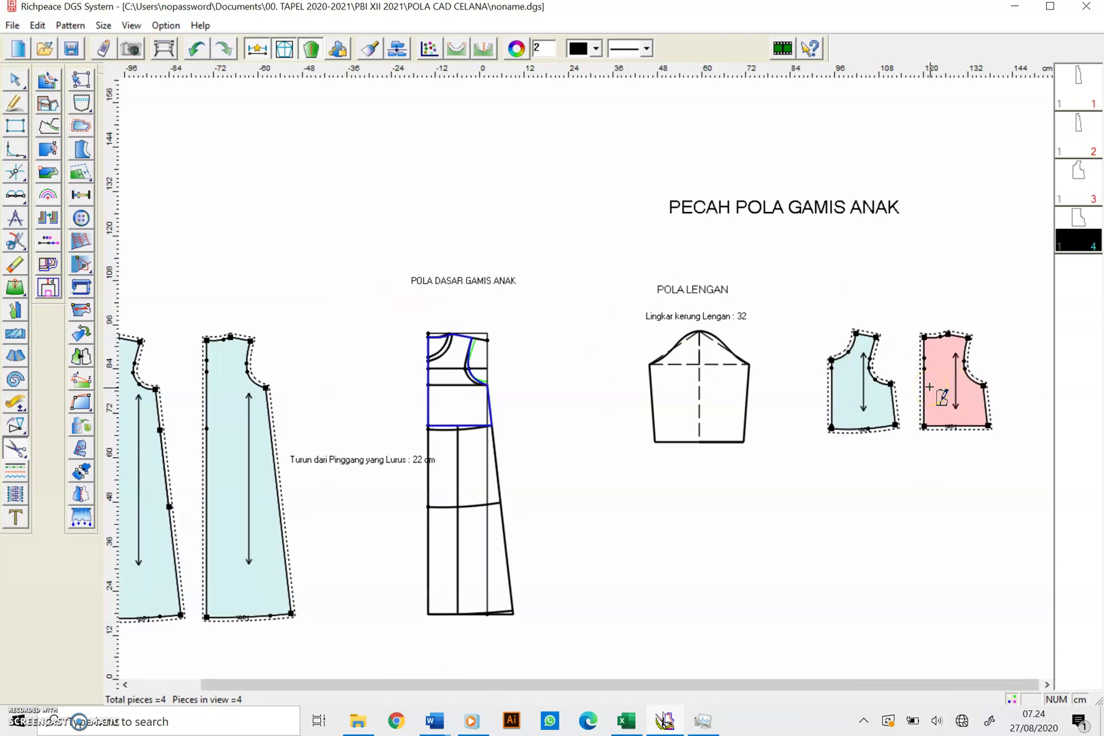
{"action": "left_click", "coordinate": [399, 508]}
{"action": "left_click", "coordinate": [432, 472]}
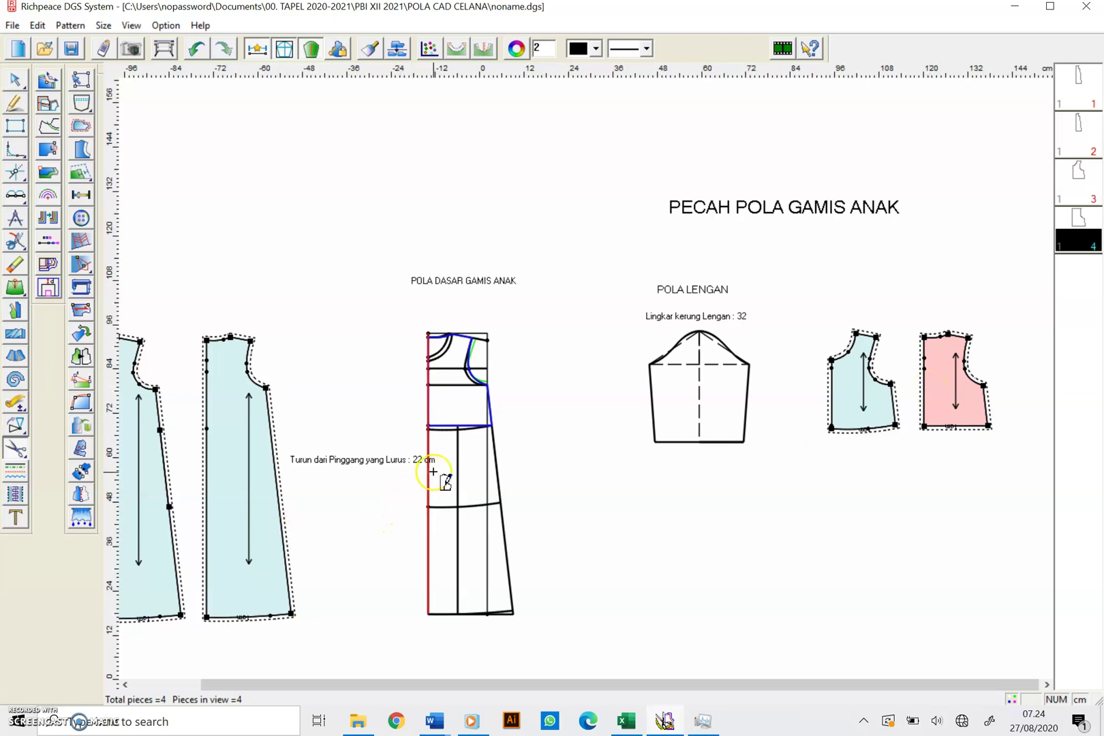
{"action": "left_click", "coordinate": [464, 486]}
{"action": "scroll", "coordinate": [587, 381], "scroll_direction": "up", "scroll_amount": 3}
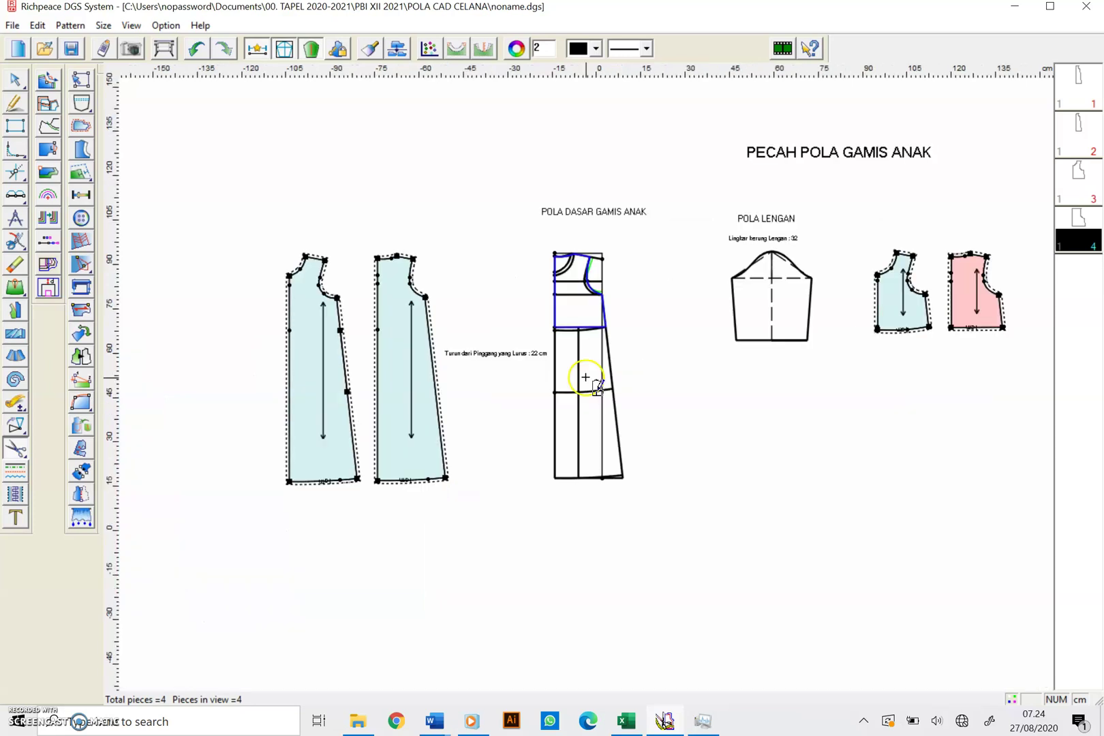
{"action": "scroll", "coordinate": [585, 375], "scroll_direction": "up", "scroll_amount": 1}
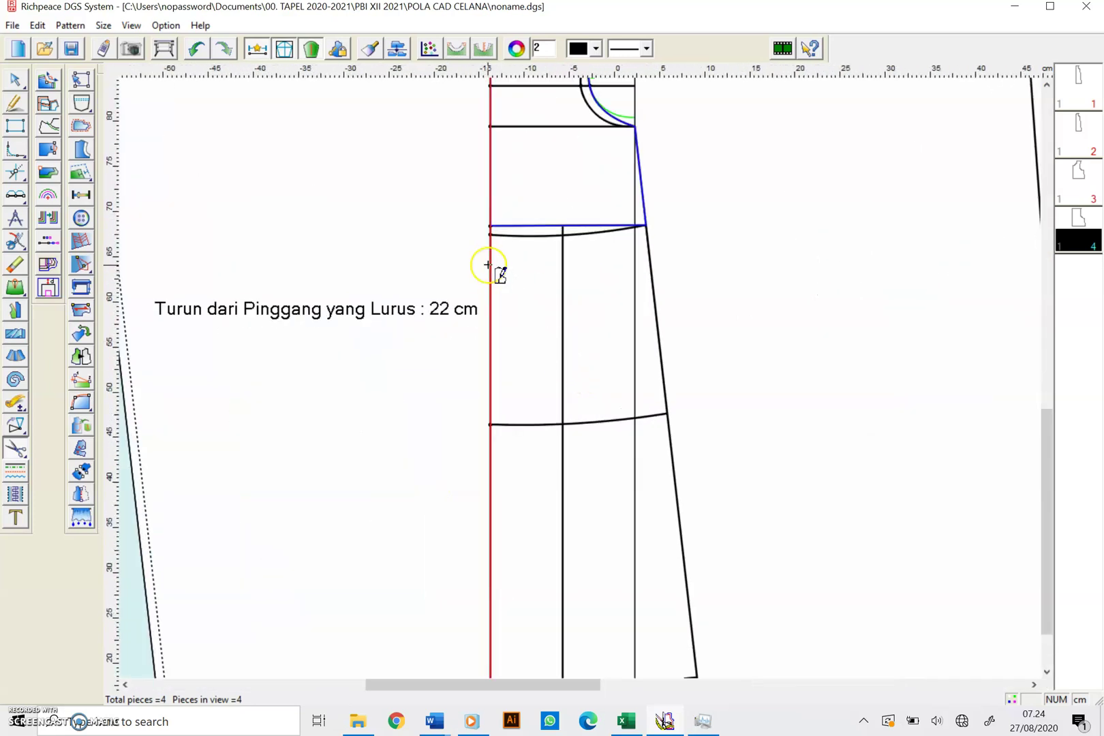
{"action": "left_click", "coordinate": [17, 453]}
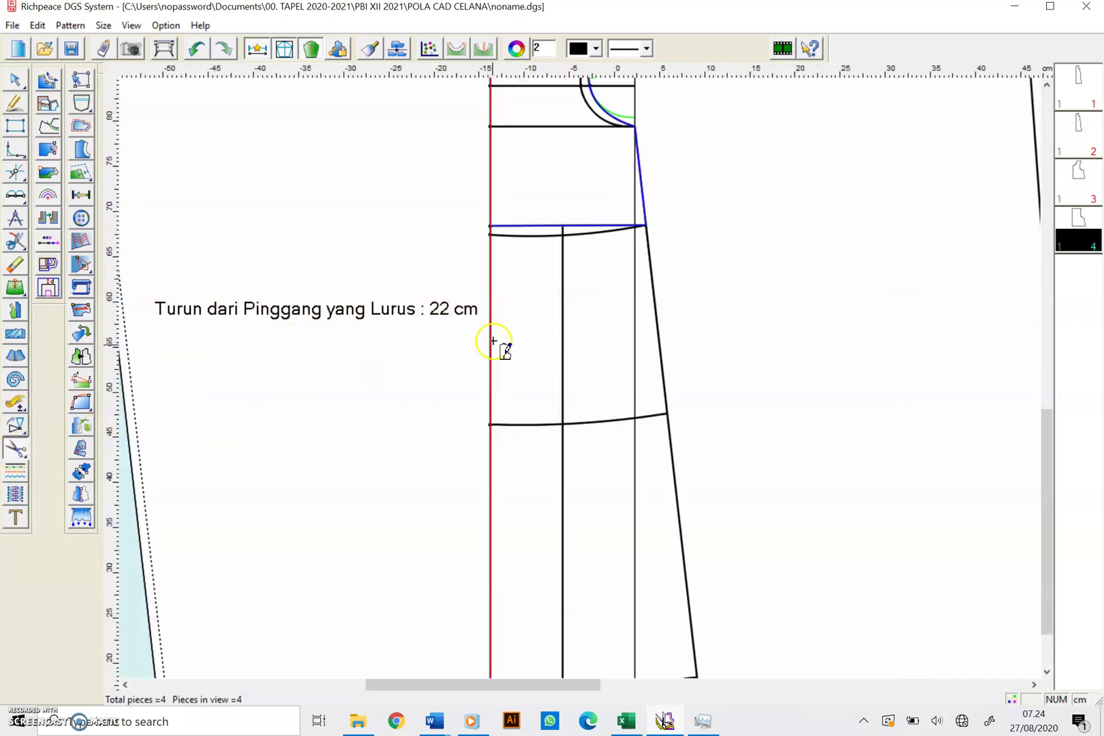
{"action": "left_click", "coordinate": [15, 80]}
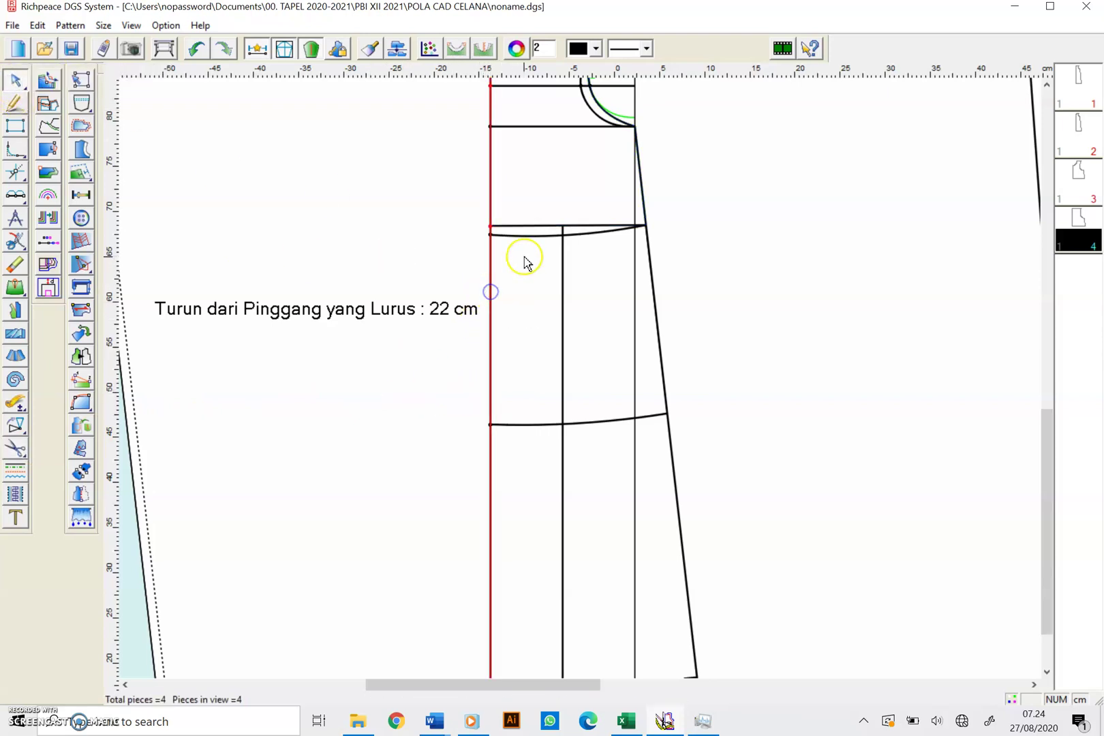
Cut out the upper skirt tier between the lowered waist curve, centre line, tier curve and side seam, and place it below the front bodice piece.
{"action": "left_click", "coordinate": [15, 456]}
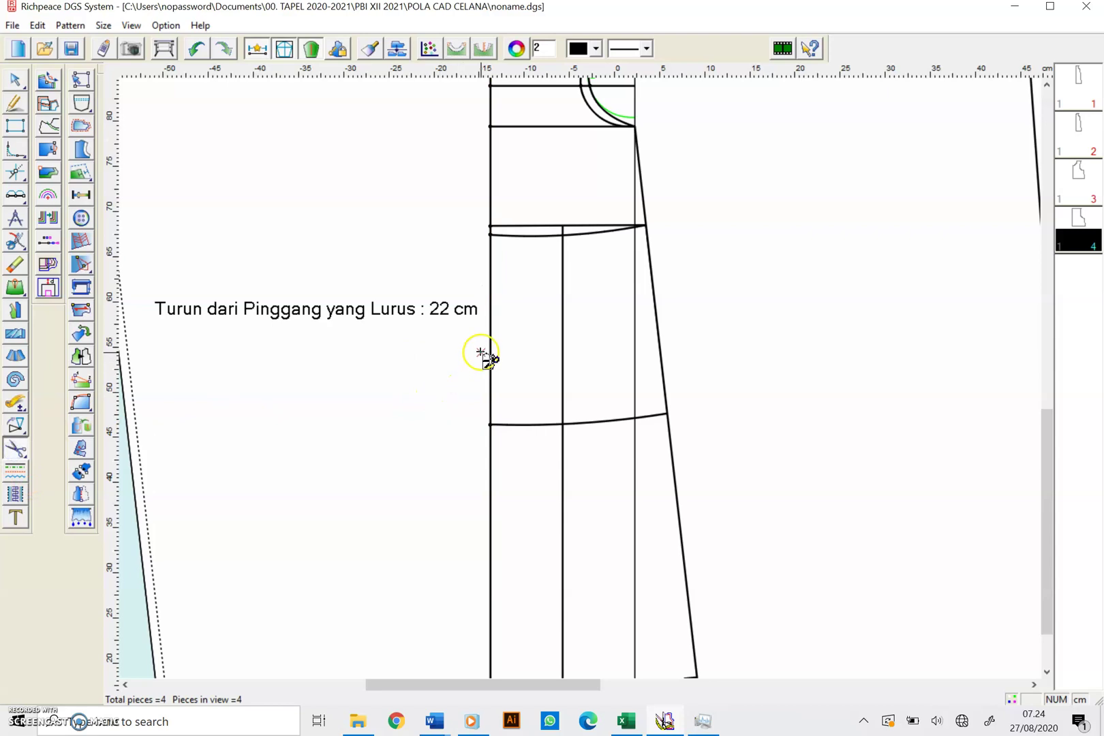
{"action": "left_click", "coordinate": [521, 234]}
{"action": "left_click", "coordinate": [516, 425]}
{"action": "left_click", "coordinate": [655, 317]}
{"action": "left_click", "coordinate": [579, 278]}
{"action": "left_click", "coordinate": [551, 242]}
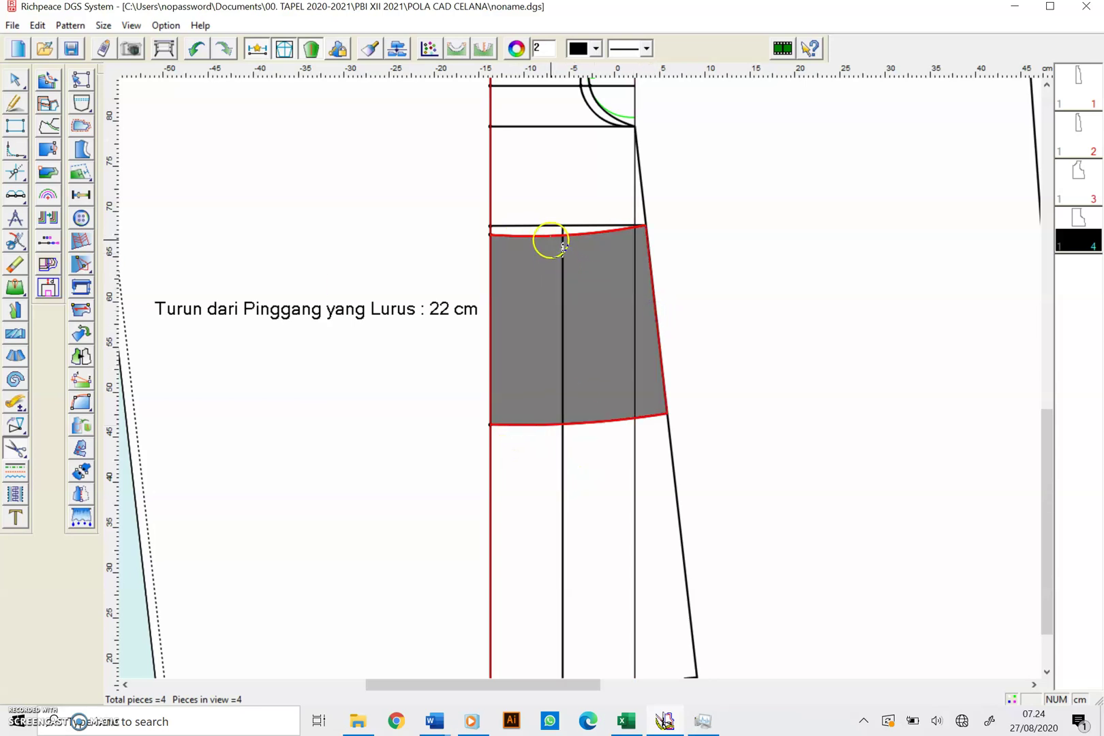
{"action": "scroll", "coordinate": [579, 376], "scroll_direction": "up", "scroll_amount": 1}
{"action": "scroll", "coordinate": [580, 381], "scroll_direction": "down", "scroll_amount": 3}
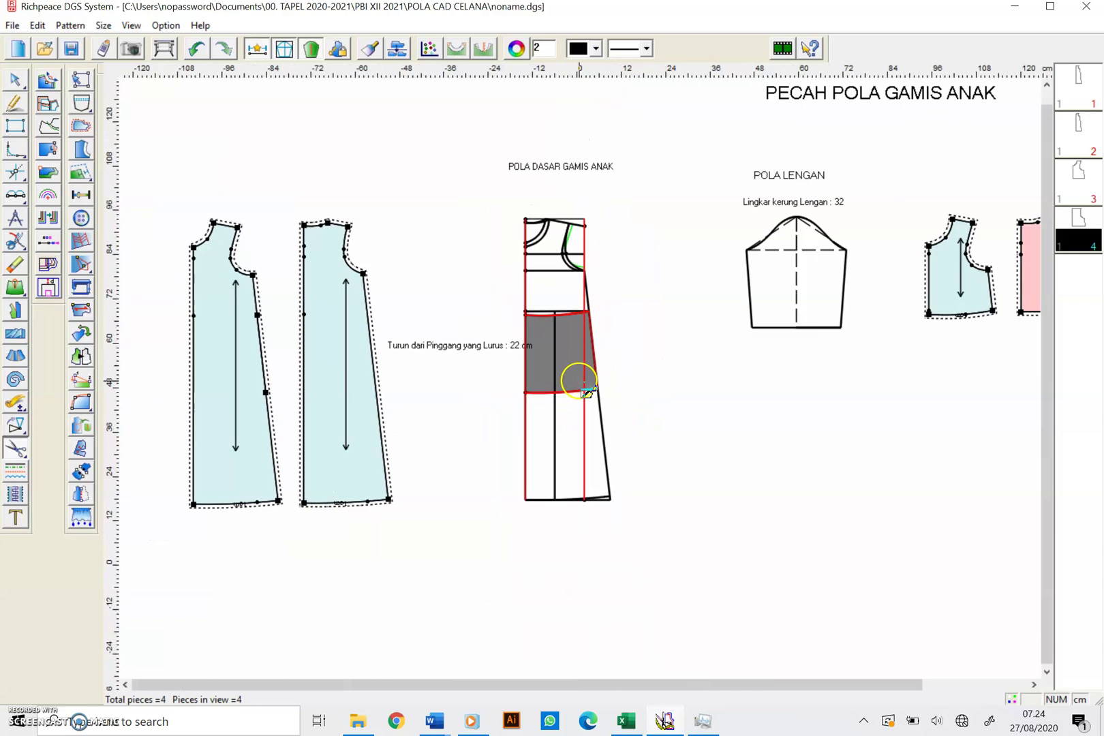
{"action": "scroll", "coordinate": [579, 382], "scroll_direction": "down", "scroll_amount": 1}
{"action": "right_click", "coordinate": [562, 361]}
{"action": "left_click_drag", "start_coordinate": [561, 359], "coordinate": [901, 404]}
{"action": "left_click", "coordinate": [540, 441]}
{"action": "right_click", "coordinate": [539, 441]}
{"action": "right_click", "coordinate": [414, 542]}
{"action": "left_click", "coordinate": [534, 483]}
{"action": "right_click", "coordinate": [513, 536]}
Cut out the lower skirt tier from the tier curve down to the hem, and place it below the upper skirt tier piece.
{"action": "left_click", "coordinate": [15, 448]}
{"action": "left_click", "coordinate": [537, 443]}
{"action": "left_click", "coordinate": [548, 391]}
{"action": "left_click", "coordinate": [598, 428]}
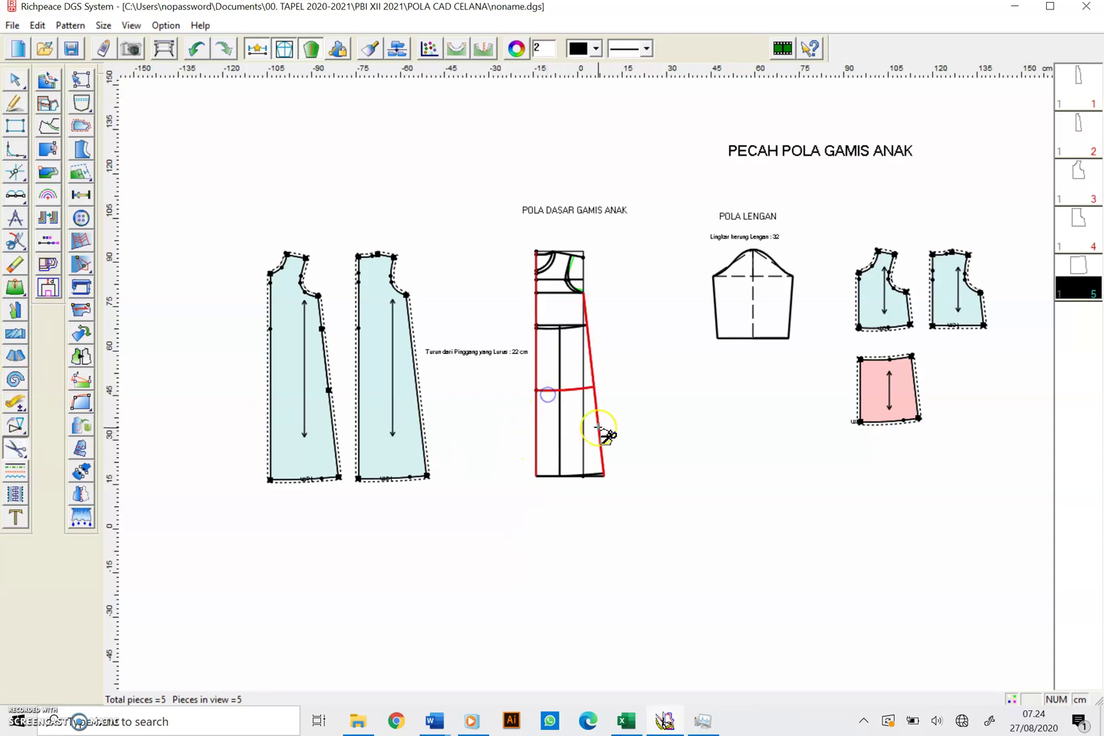
{"action": "left_click", "coordinate": [574, 473]}
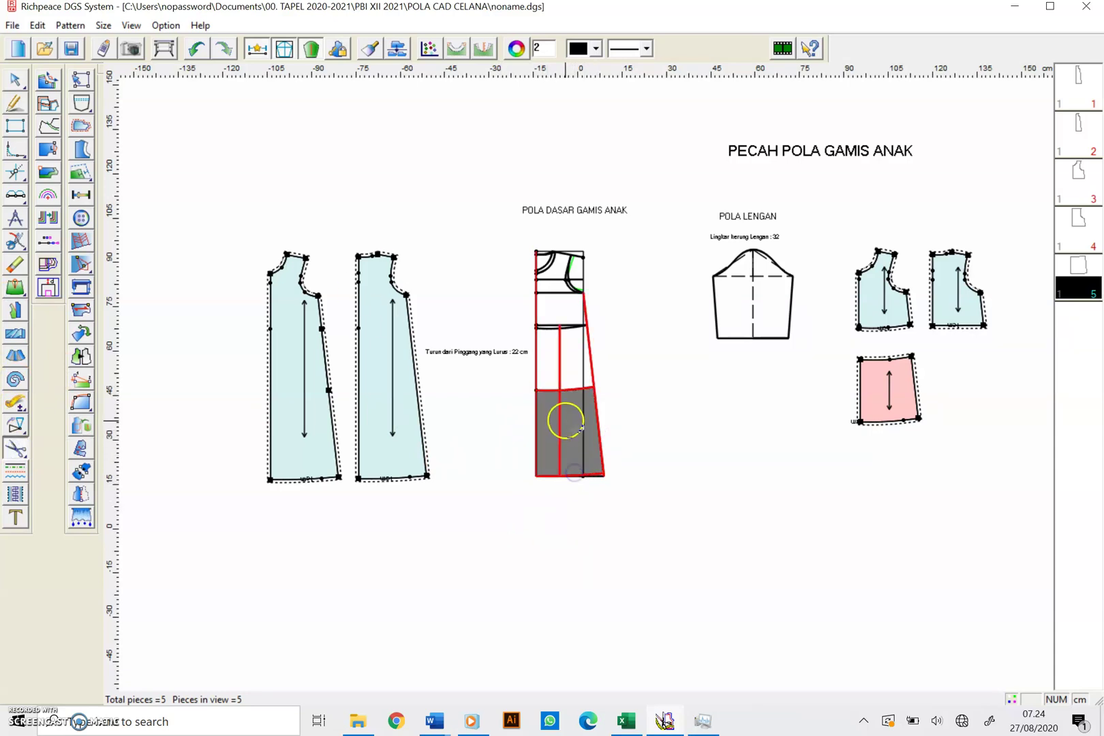
{"action": "right_click", "coordinate": [569, 423]}
{"action": "left_click_drag", "start_coordinate": [569, 438], "coordinate": [902, 486]}
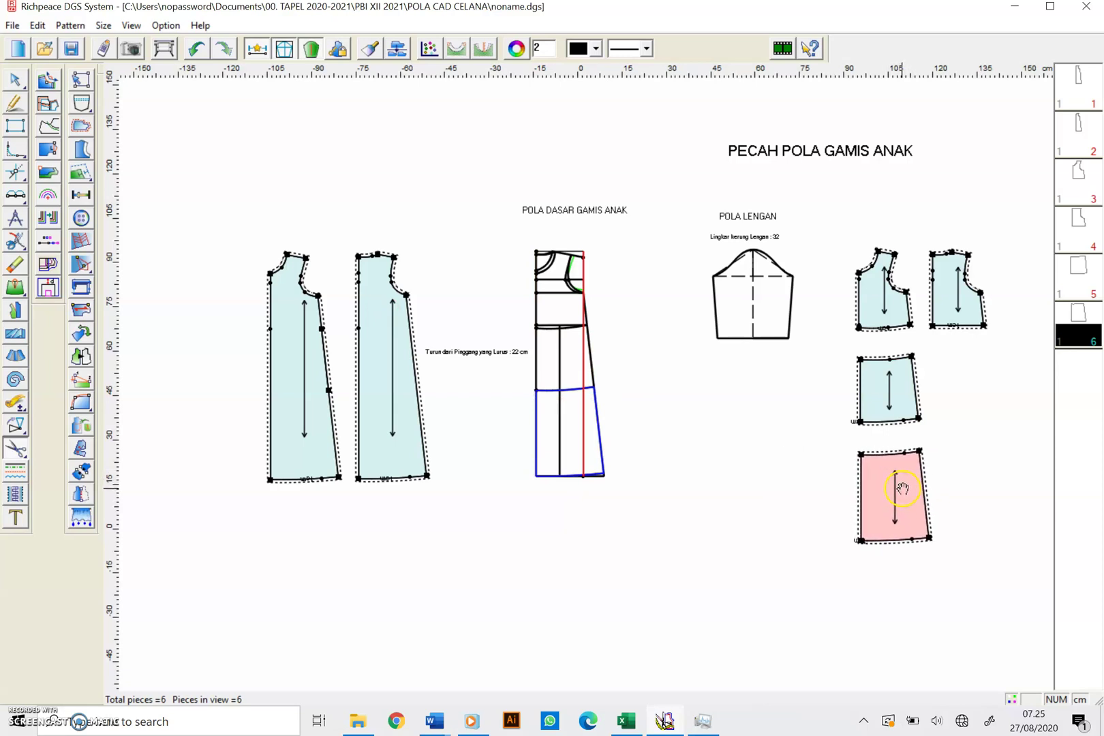
{"action": "left_click", "coordinate": [921, 481]}
{"action": "left_click", "coordinate": [904, 482]}
Set up one knife pleat across the upper skirt tier between its top and bottom edges, with both widths at 8 cm.
{"action": "scroll", "coordinate": [899, 481], "scroll_direction": "up", "scroll_amount": 5}
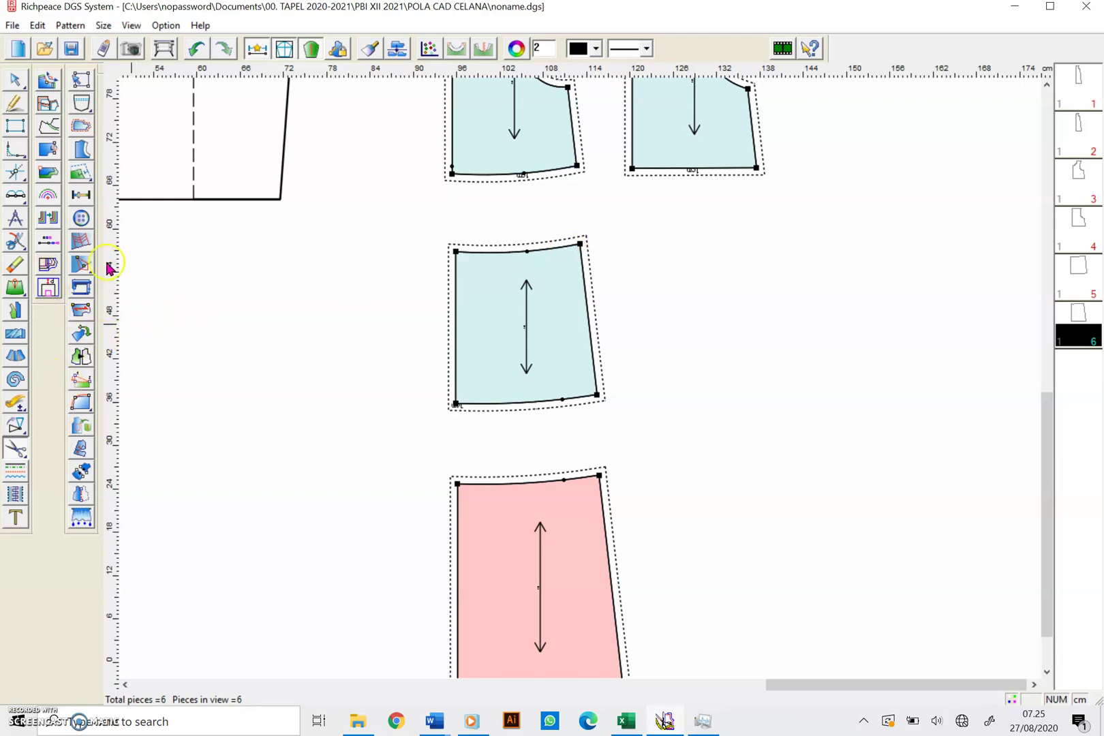
{"action": "left_click", "coordinate": [80, 242]}
{"action": "left_click", "coordinate": [500, 252]}
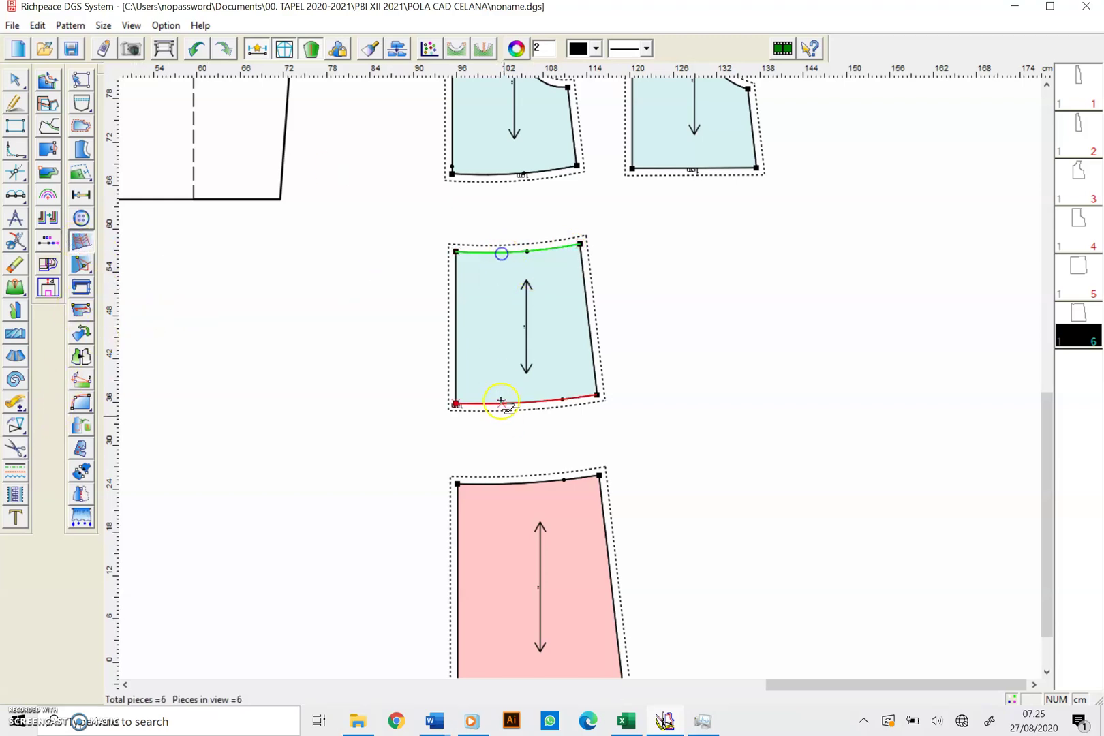
{"action": "left_click", "coordinate": [506, 407]}
{"action": "right_click", "coordinate": [505, 277]}
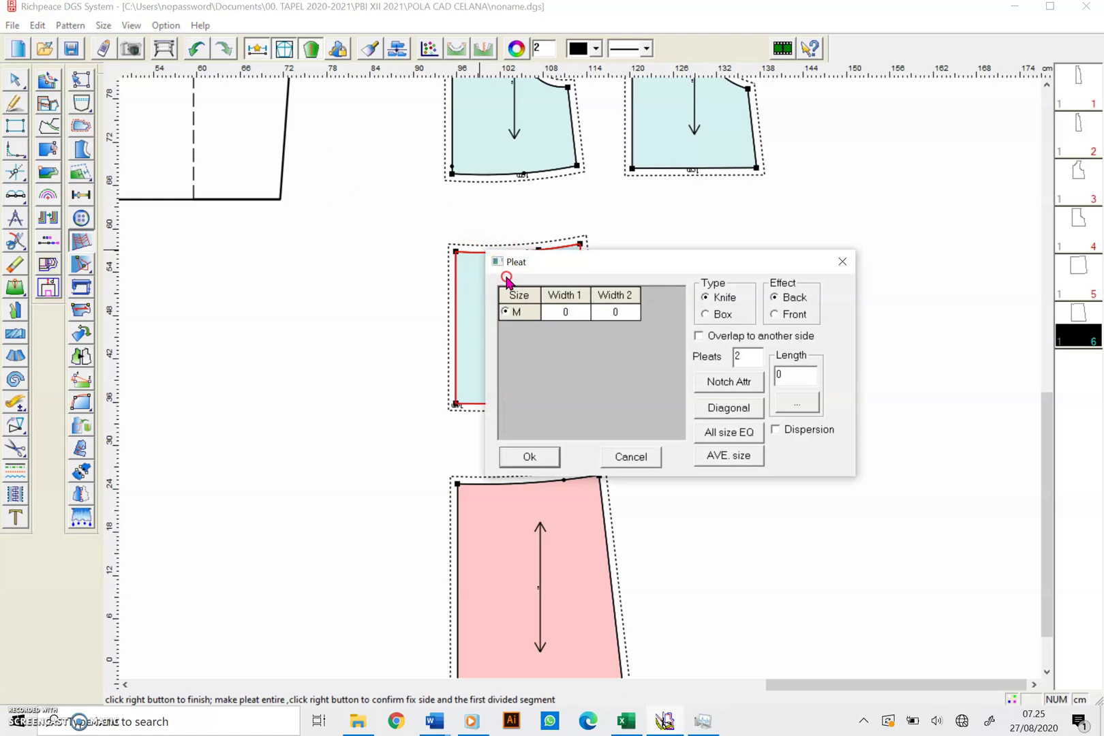
{"action": "left_click", "coordinate": [566, 313]}
{"action": "left_click", "coordinate": [616, 315]}
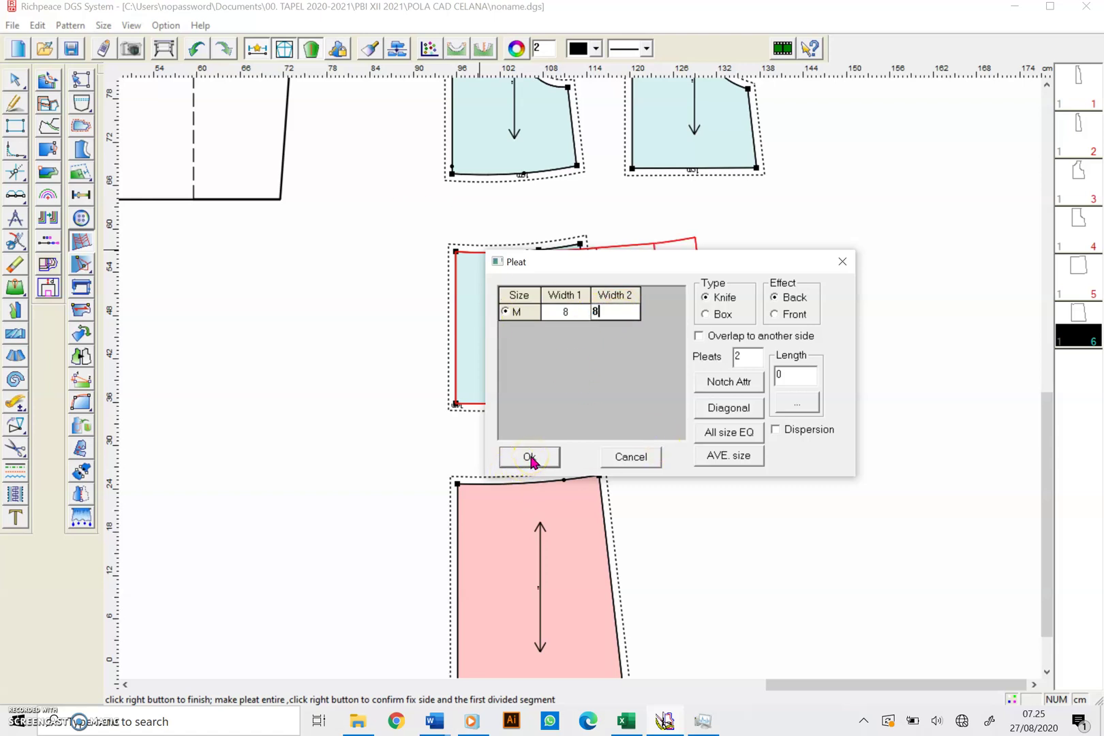
{"action": "type", "text": "1"}
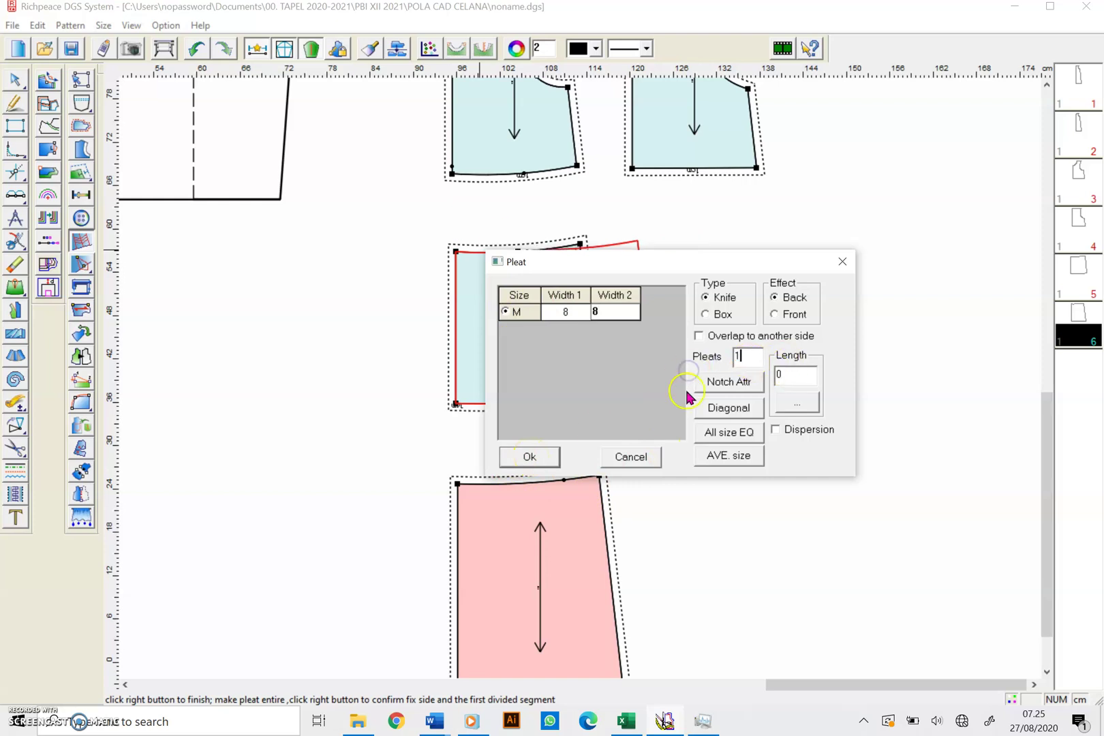
Set both widths of the upper skirt tier's pleat to 15 cm and apply it.
{"action": "left_click", "coordinate": [560, 313]}
{"action": "type", "text": "15"}
{"action": "left_click", "coordinate": [617, 311]}
{"action": "type", "text": "15"}
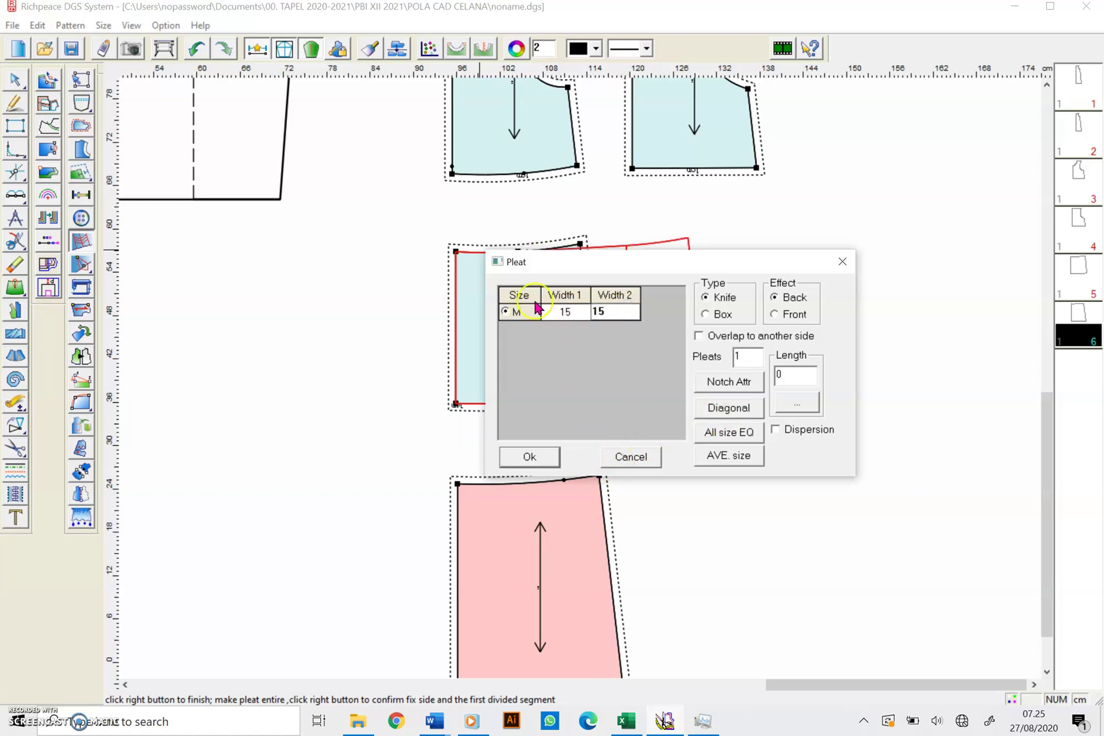
{"action": "left_click", "coordinate": [528, 456]}
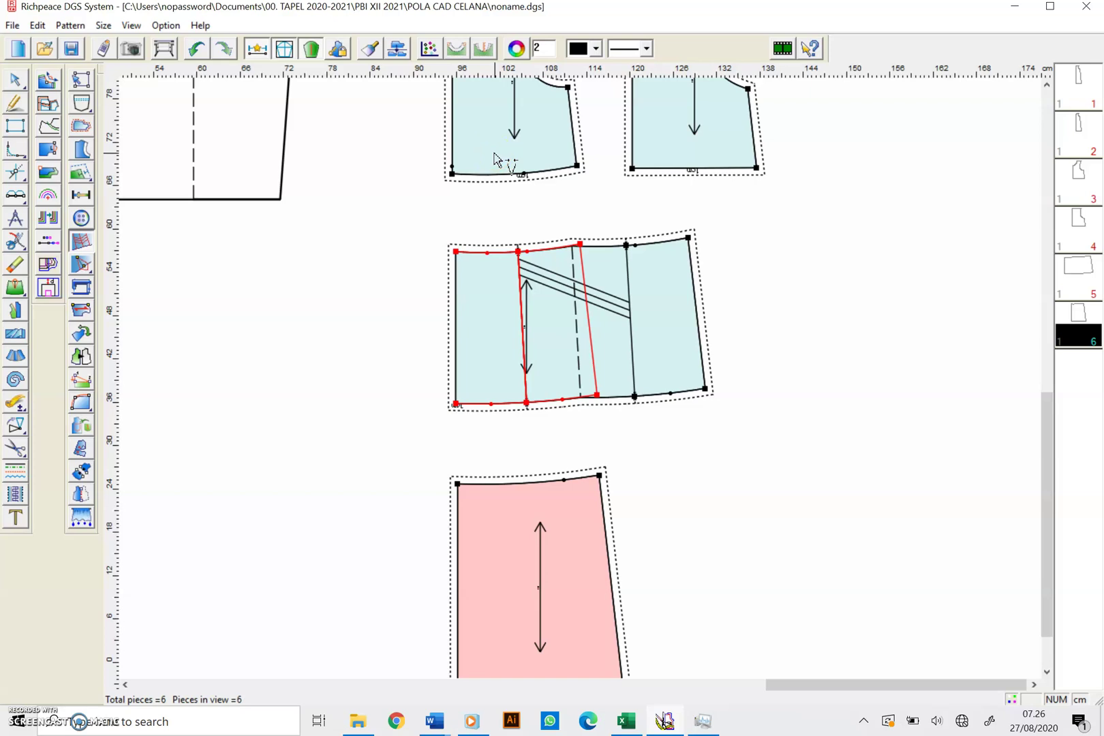
Start a pleat across the lower skirt tier piece between its top edge and hem.
{"action": "left_click", "coordinate": [530, 522]}
{"action": "scroll", "coordinate": [574, 508], "scroll_direction": "up", "scroll_amount": 2}
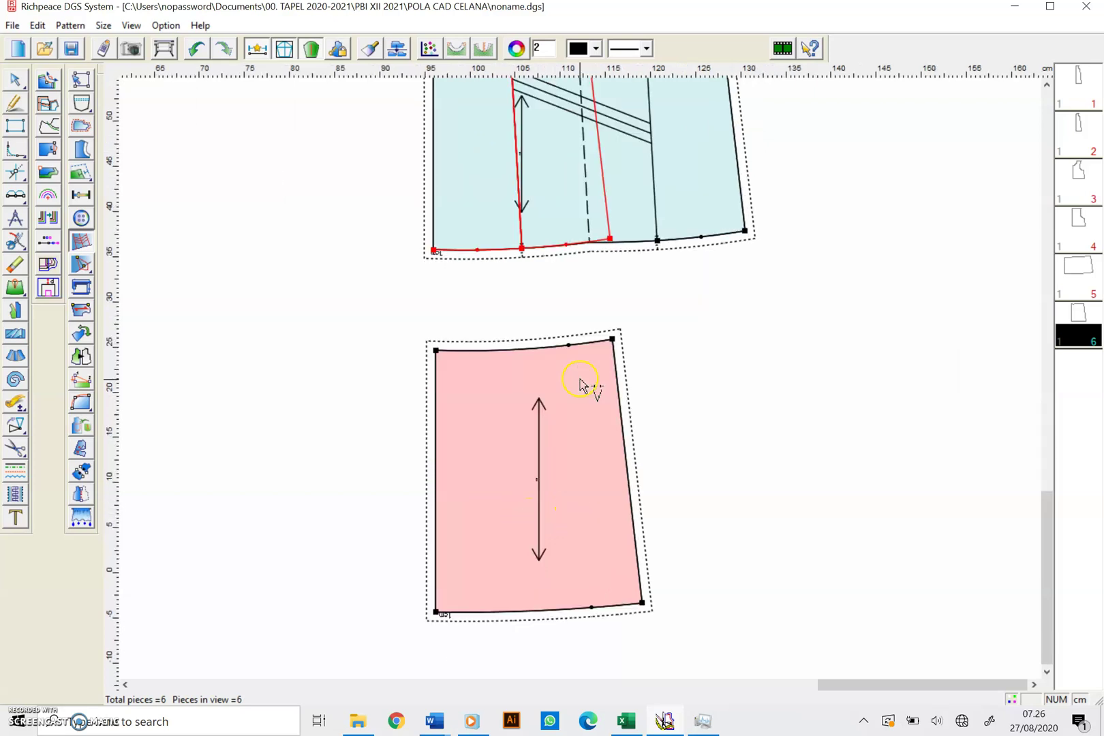
{"action": "scroll", "coordinate": [516, 368], "scroll_direction": "down", "scroll_amount": 1}
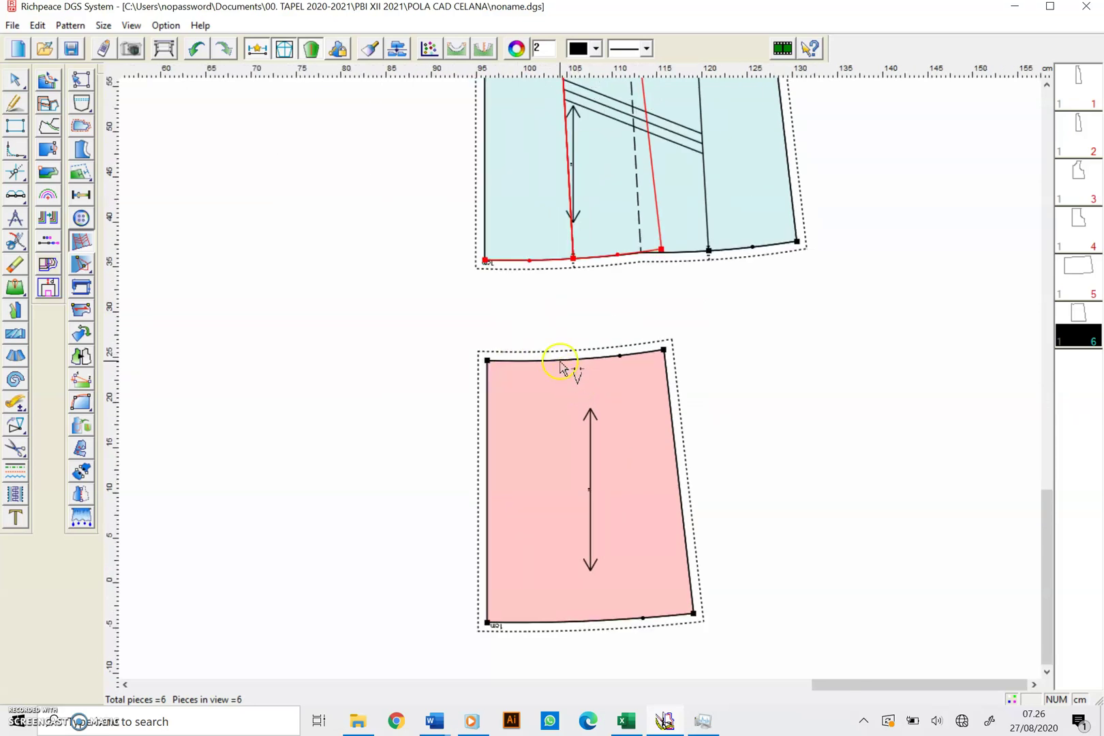
{"action": "left_click", "coordinate": [81, 240]}
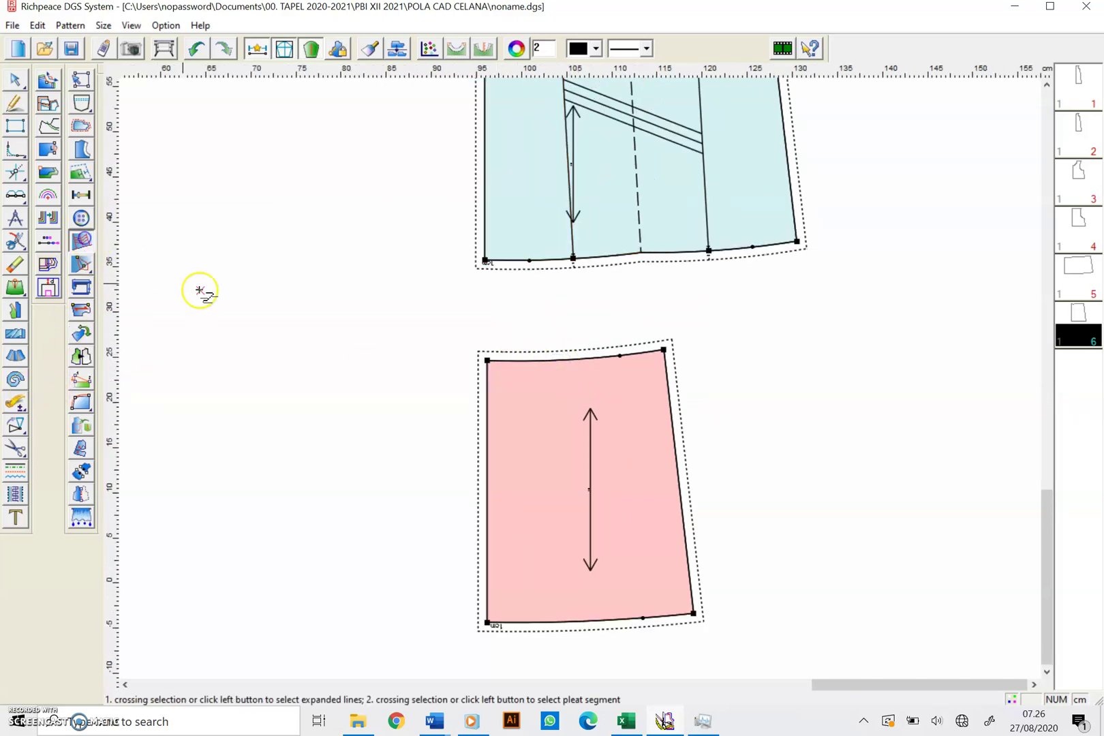
{"action": "left_click", "coordinate": [574, 357]}
{"action": "left_click", "coordinate": [604, 618]}
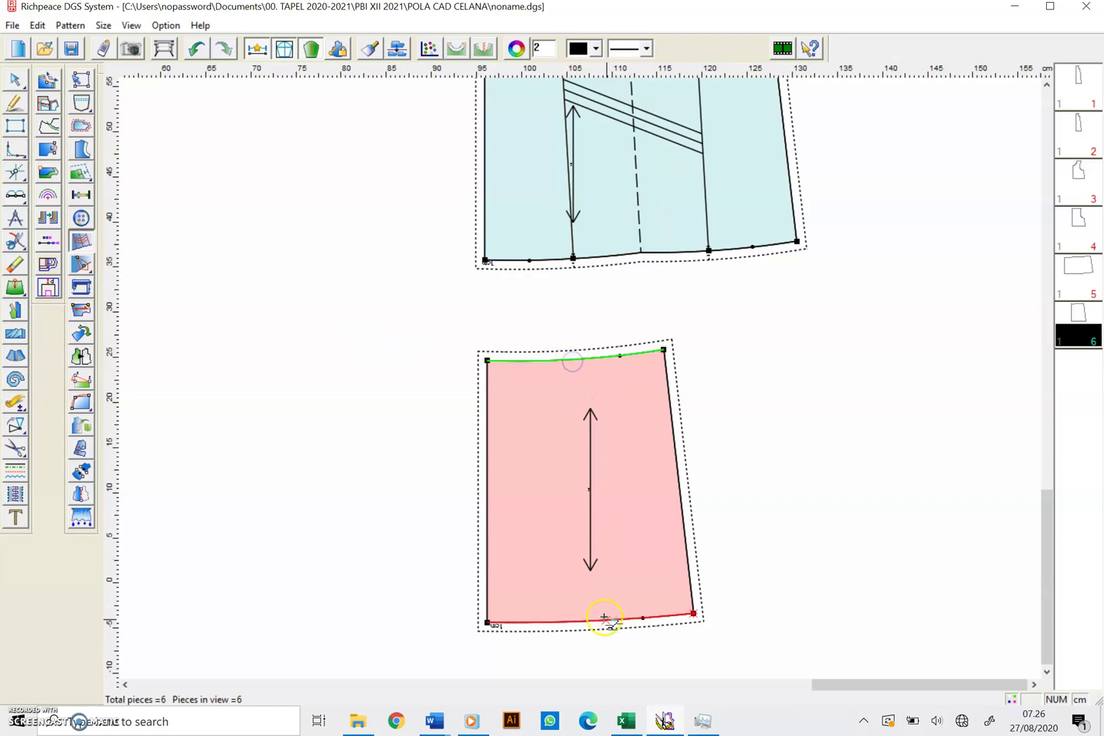
{"action": "right_click", "coordinate": [560, 361]}
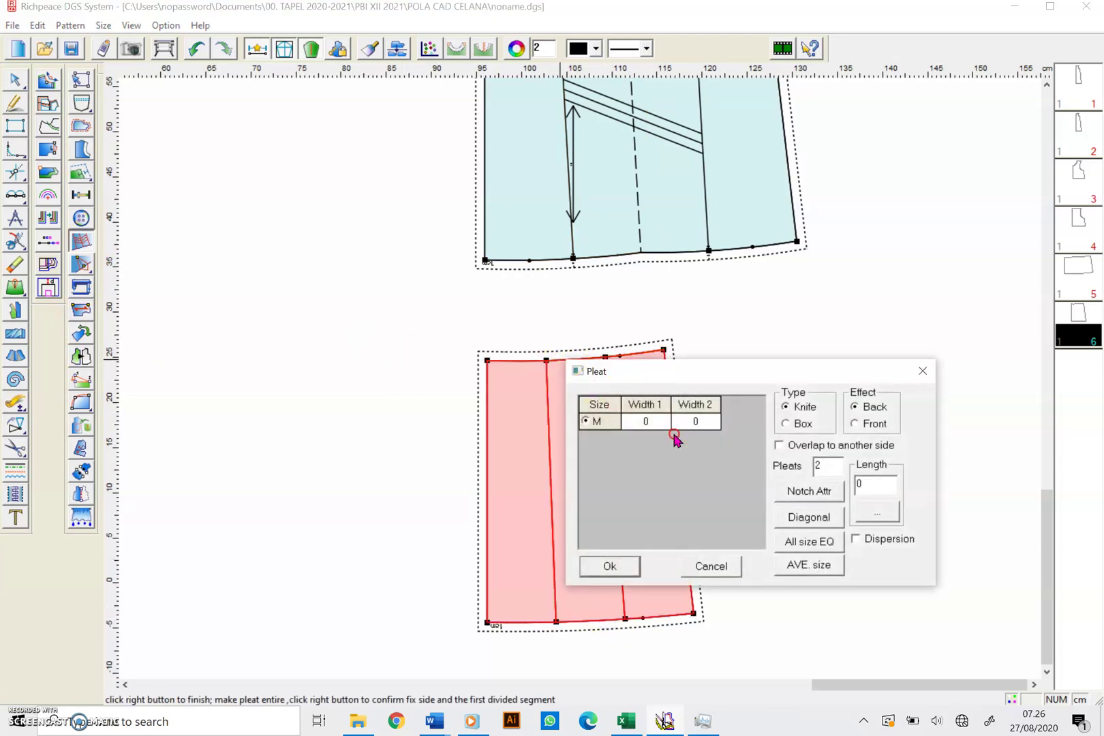
Apply a single knife pleat to the lower skirt tier with both widths set to 30 cm.
{"action": "type", "text": "1"}
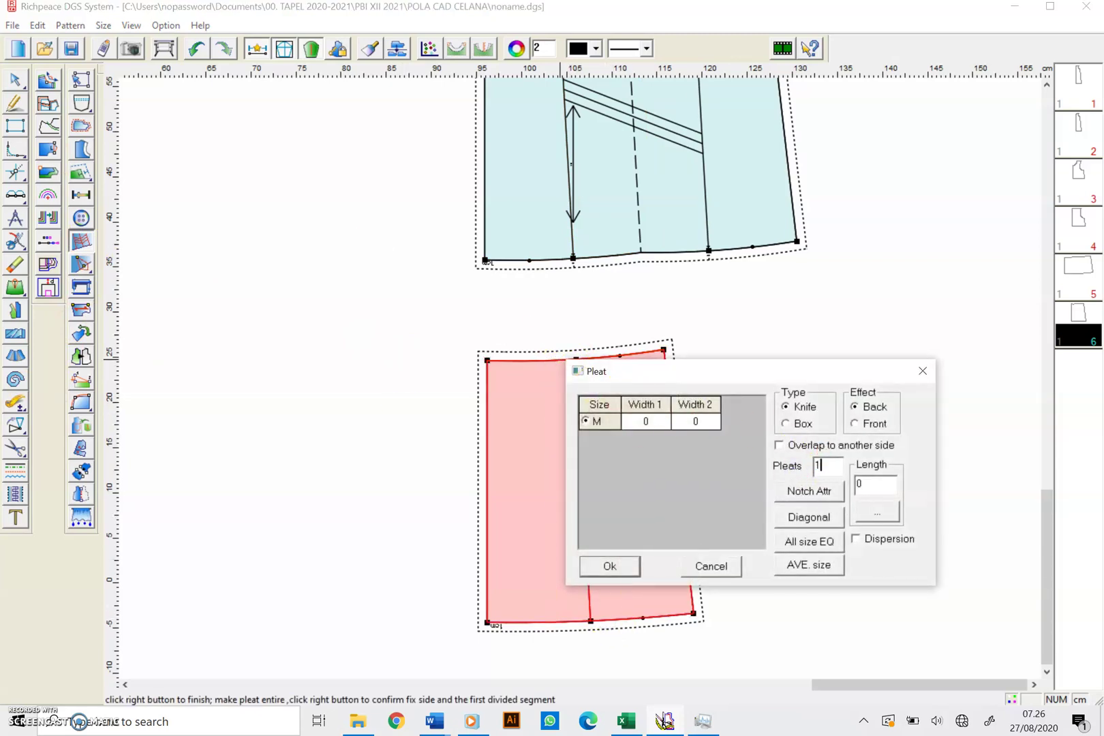
{"action": "left_click", "coordinate": [646, 421]}
{"action": "left_click", "coordinate": [648, 421]}
{"action": "type", "text": "30"}
{"action": "left_click", "coordinate": [696, 422]}
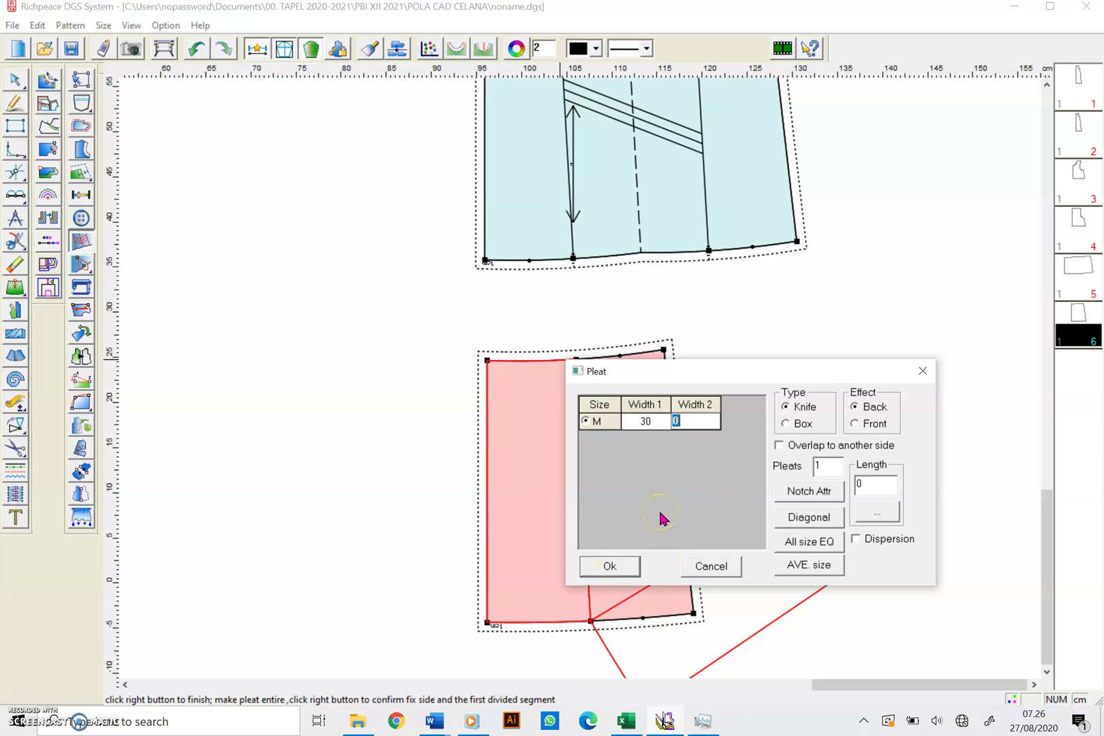
{"action": "type", "text": "30"}
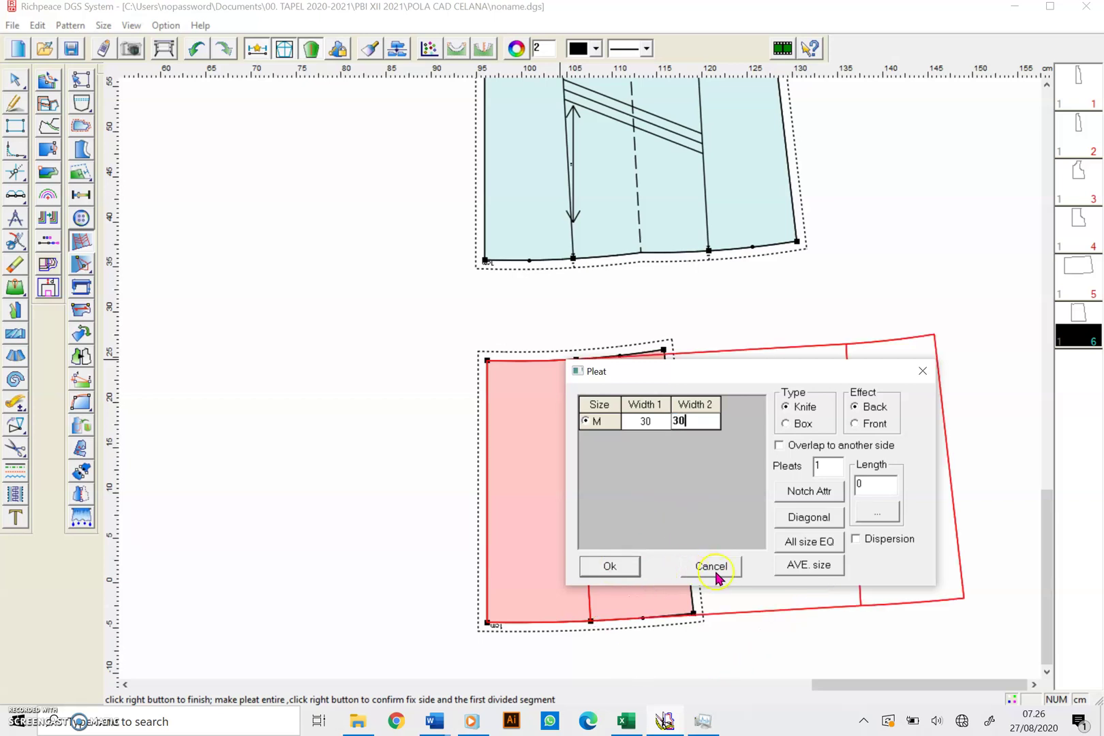
{"action": "left_click", "coordinate": [610, 566]}
{"action": "scroll", "coordinate": [584, 384], "scroll_direction": "up", "scroll_amount": 1}
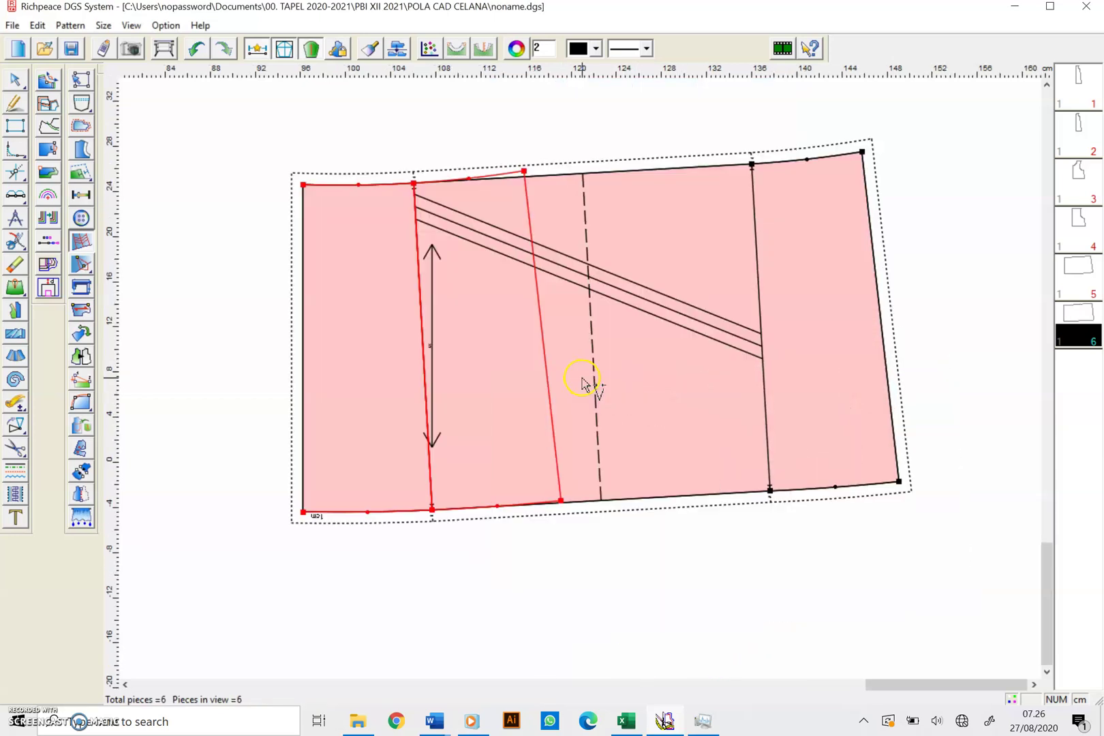
{"action": "scroll", "coordinate": [584, 385], "scroll_direction": "down", "scroll_amount": 2}
{"action": "scroll", "coordinate": [584, 384], "scroll_direction": "down", "scroll_amount": 1}
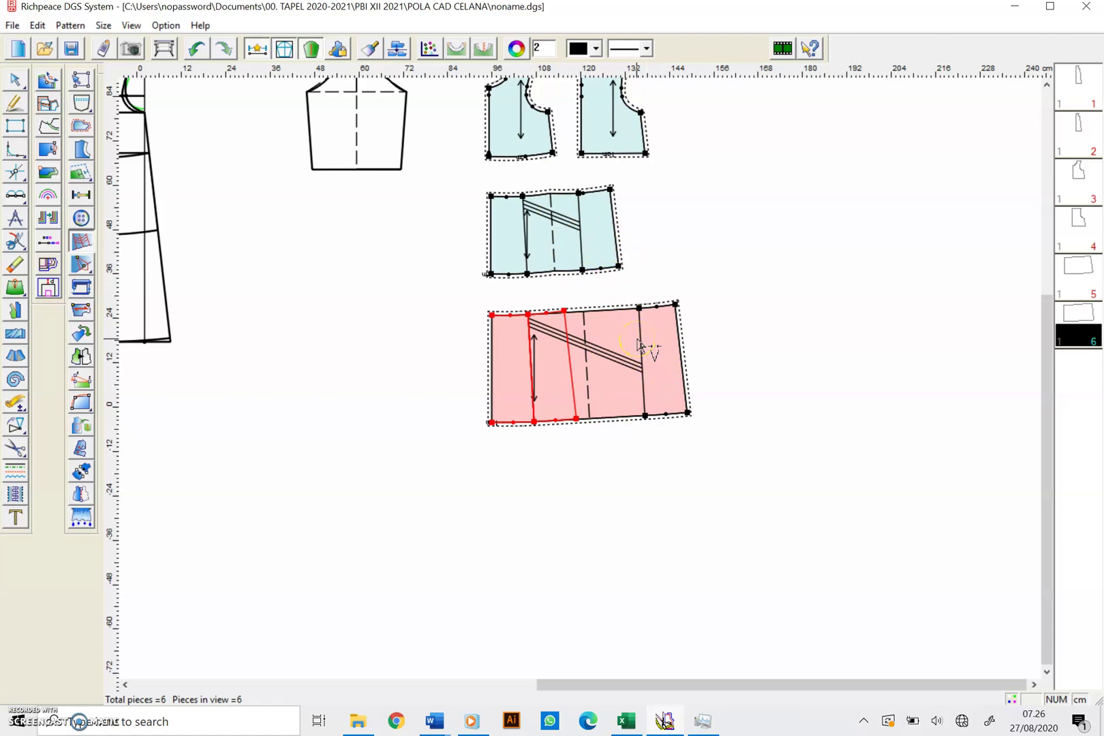
Undo the pleat on the lower skirt tier.
{"action": "left_click", "coordinate": [532, 326]}
{"action": "right_click", "coordinate": [535, 333]}
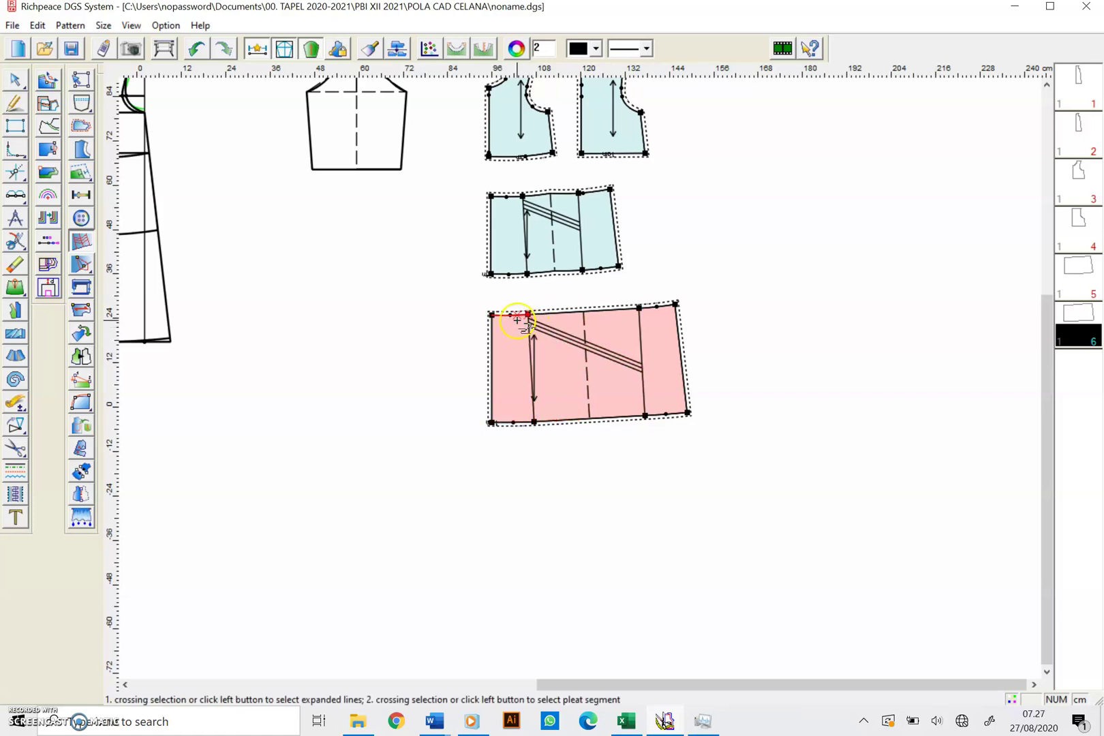
{"action": "left_click", "coordinate": [521, 323]}
{"action": "scroll", "coordinate": [539, 354], "scroll_direction": "up", "scroll_amount": 3}
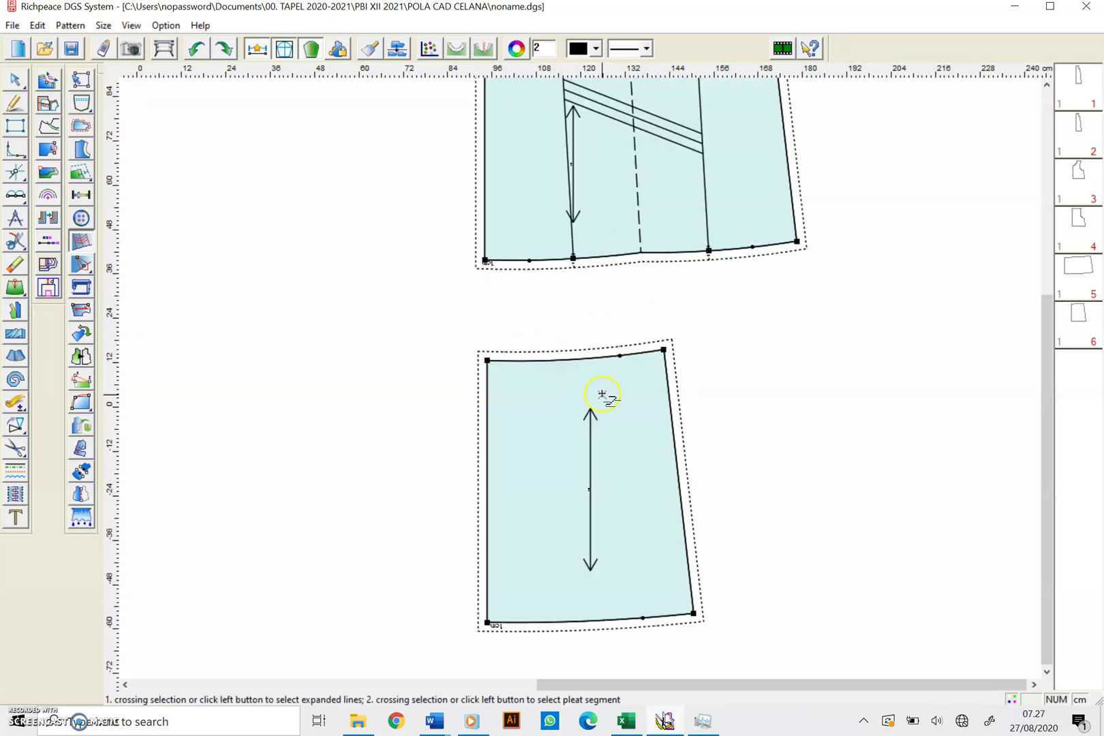
Start a pleat across the lower skirt tier, picking its top edge and its hem.
{"action": "scroll", "coordinate": [593, 375], "scroll_direction": "up", "scroll_amount": 1}
{"action": "scroll", "coordinate": [549, 341], "scroll_direction": "up", "scroll_amount": 1}
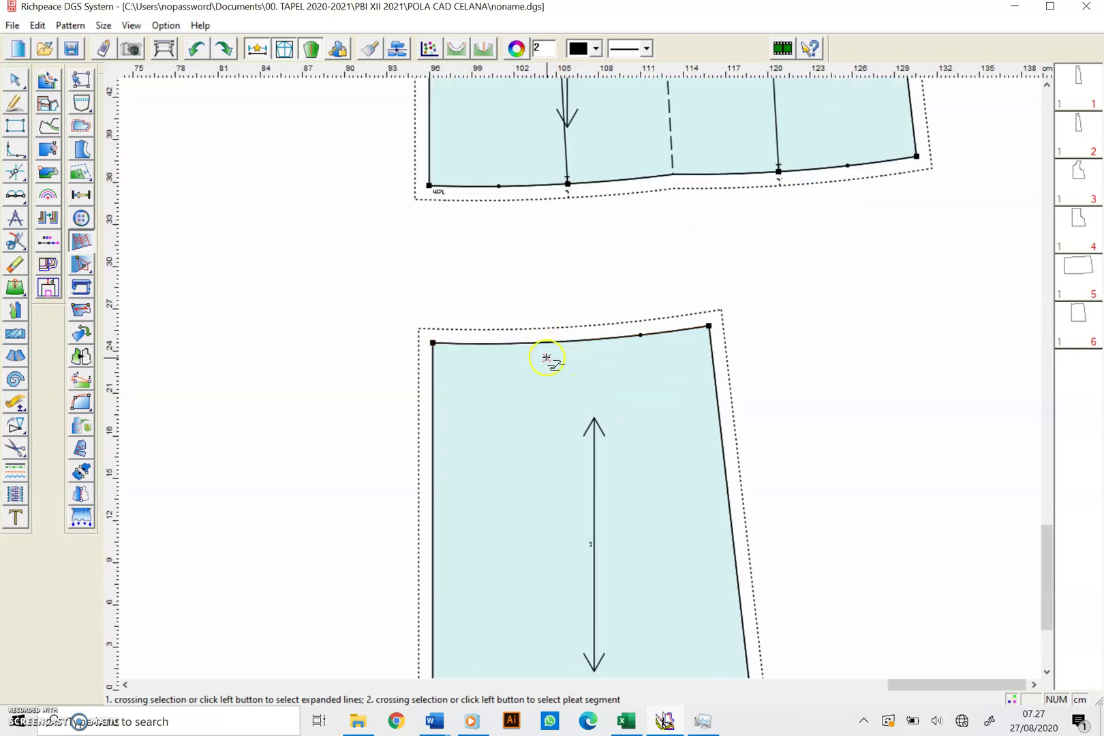
{"action": "scroll", "coordinate": [547, 359], "scroll_direction": "down", "scroll_amount": 2}
{"action": "left_click", "coordinate": [578, 371]}
{"action": "left_click", "coordinate": [583, 628]}
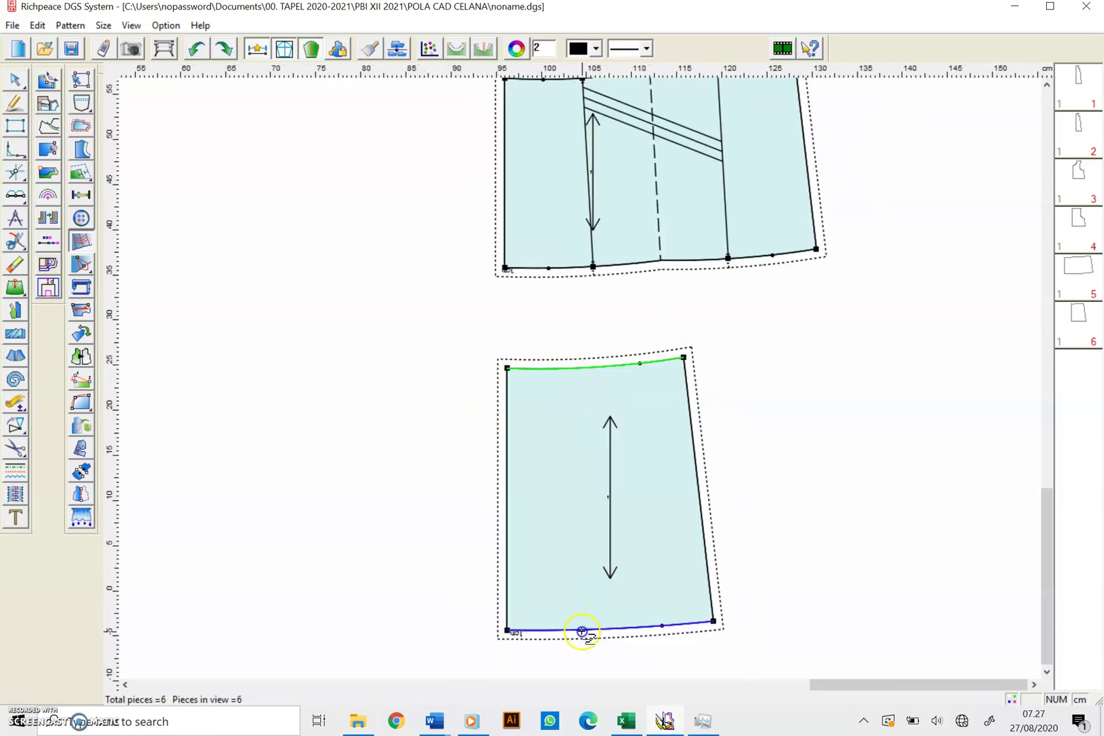
{"action": "right_click", "coordinate": [568, 365]}
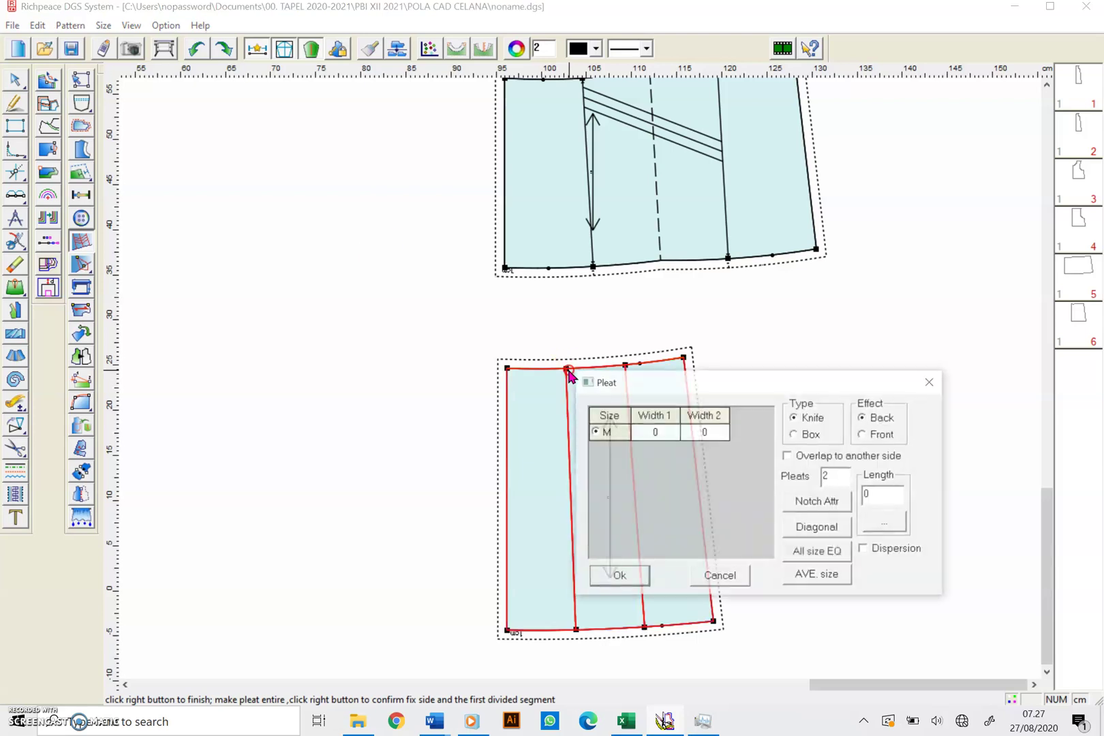
Apply a single knife pleat to the lower skirt tier with widths of 45 cm and 24 cm.
{"action": "left_click", "coordinate": [658, 430]}
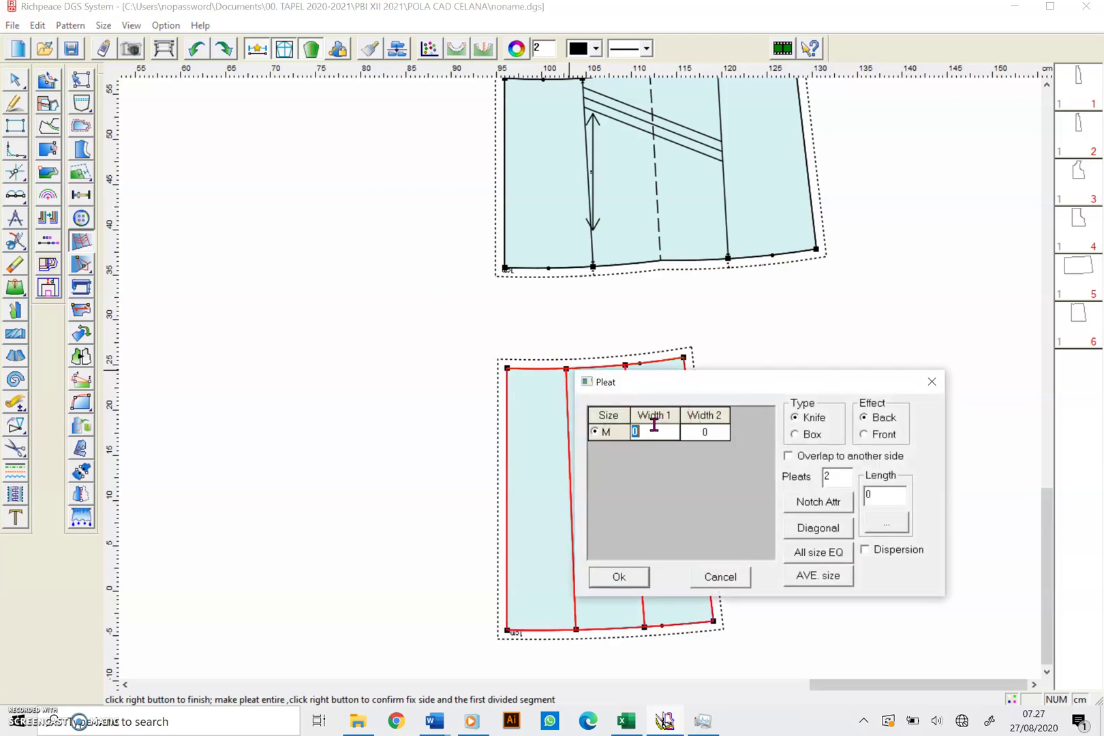
{"action": "type", "text": "45"}
{"action": "left_click", "coordinate": [704, 431]}
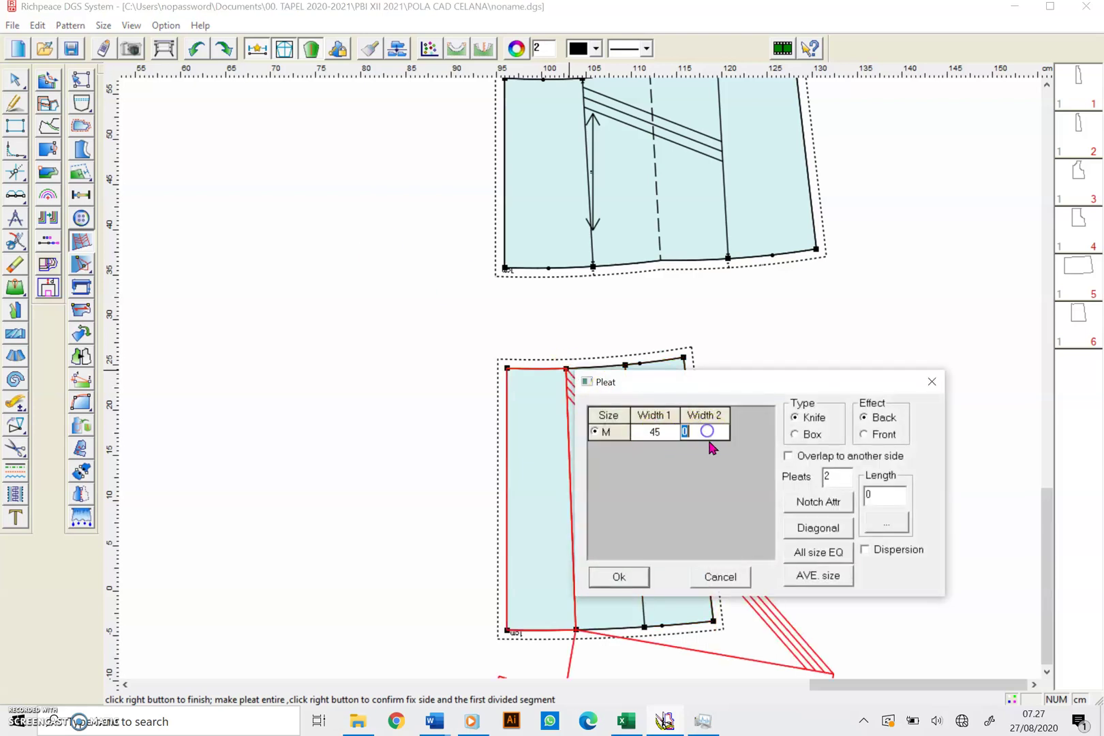
{"action": "type", "text": "24"}
{"action": "left_click", "coordinate": [826, 477]}
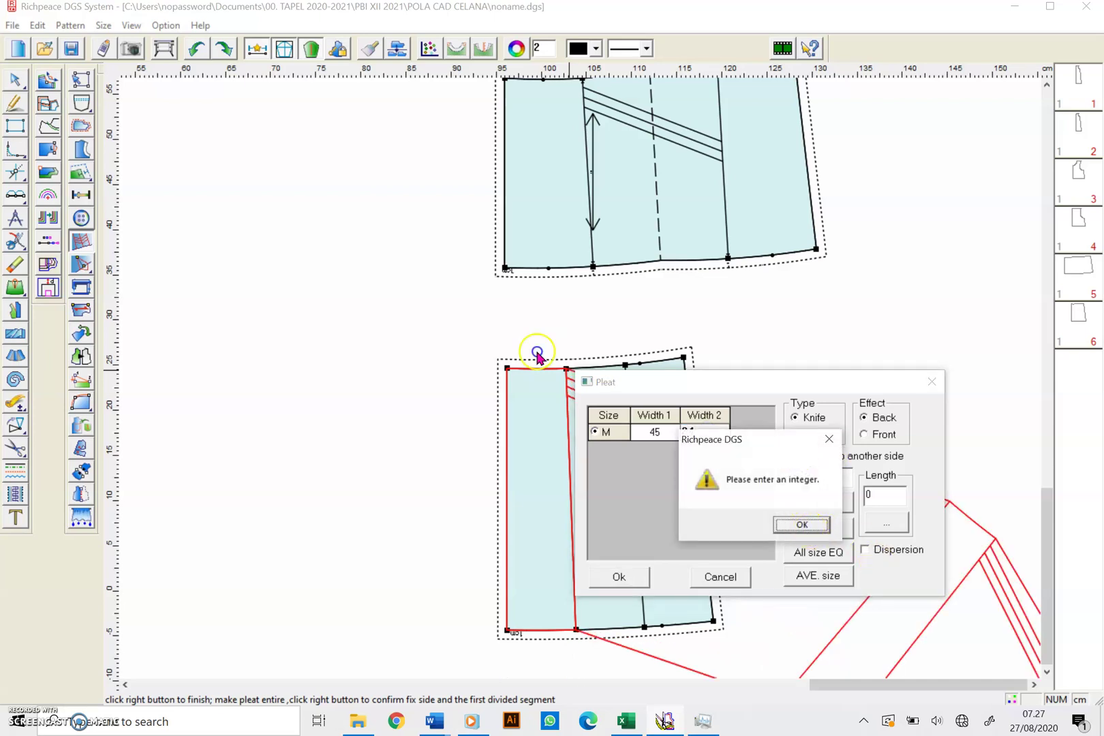
{"action": "left_click", "coordinate": [806, 528]}
{"action": "type", "text": "1"}
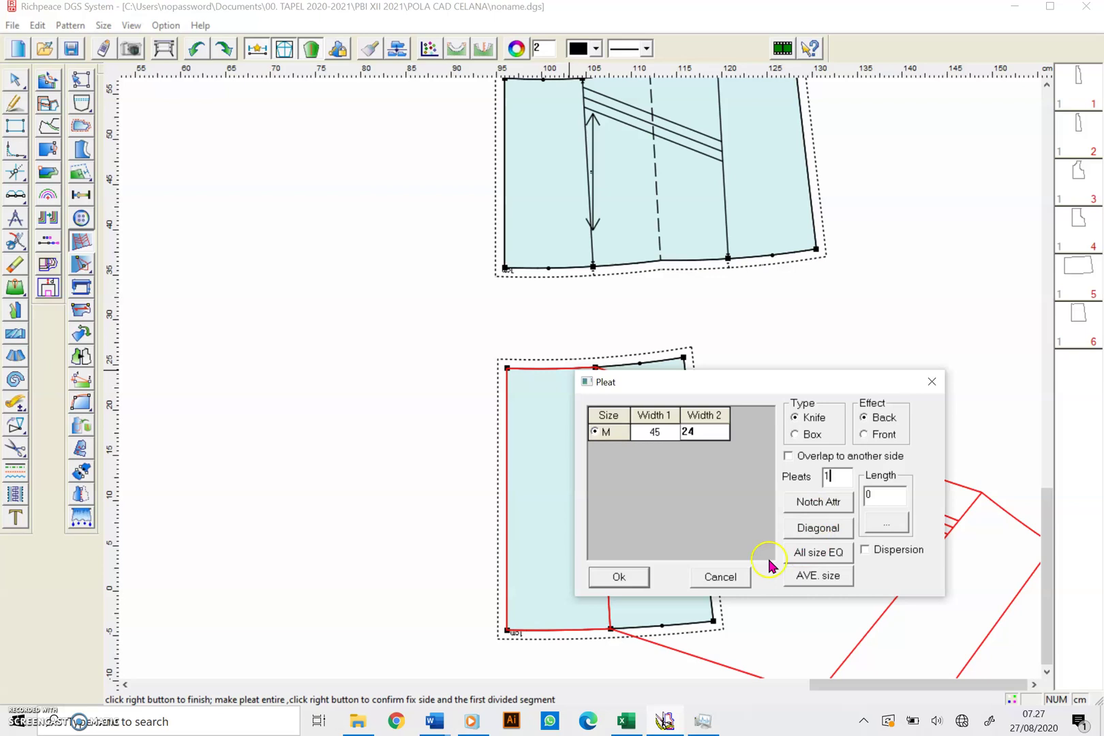
{"action": "left_click", "coordinate": [611, 579]}
Undo the lower skirt tier's pleat with unequal widths.
{"action": "scroll", "coordinate": [786, 571], "scroll_direction": "up", "scroll_amount": 1}
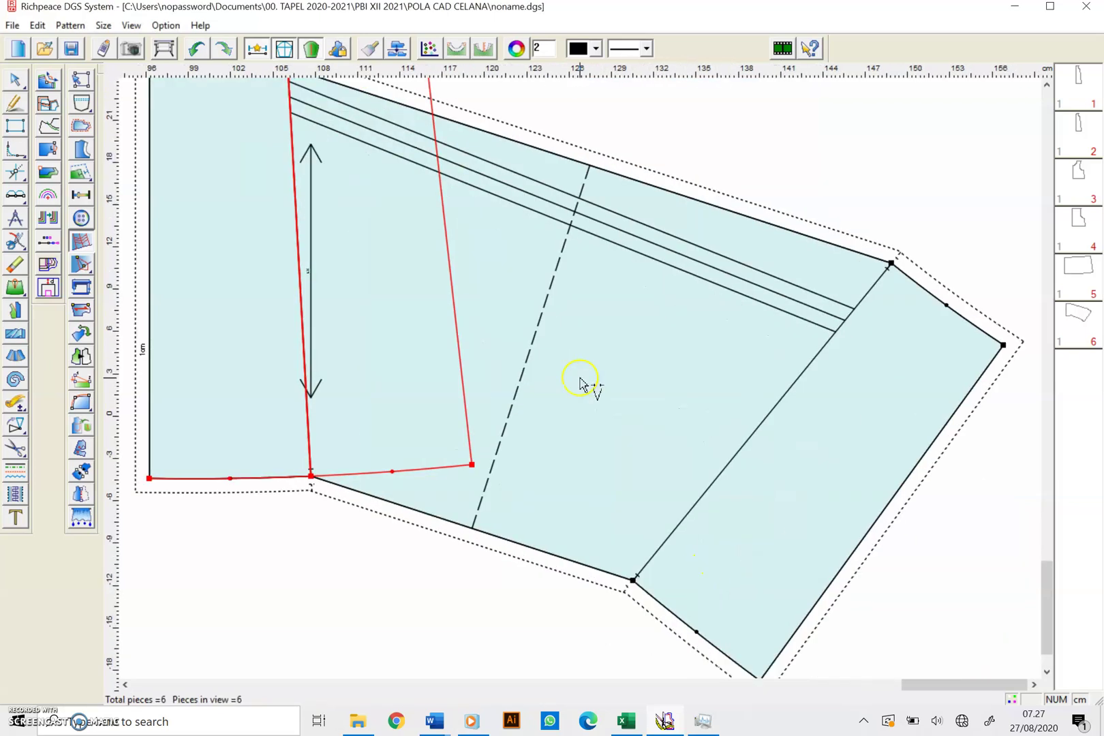
{"action": "scroll", "coordinate": [579, 383], "scroll_direction": "down", "scroll_amount": 2}
{"action": "right_click", "coordinate": [580, 387]}
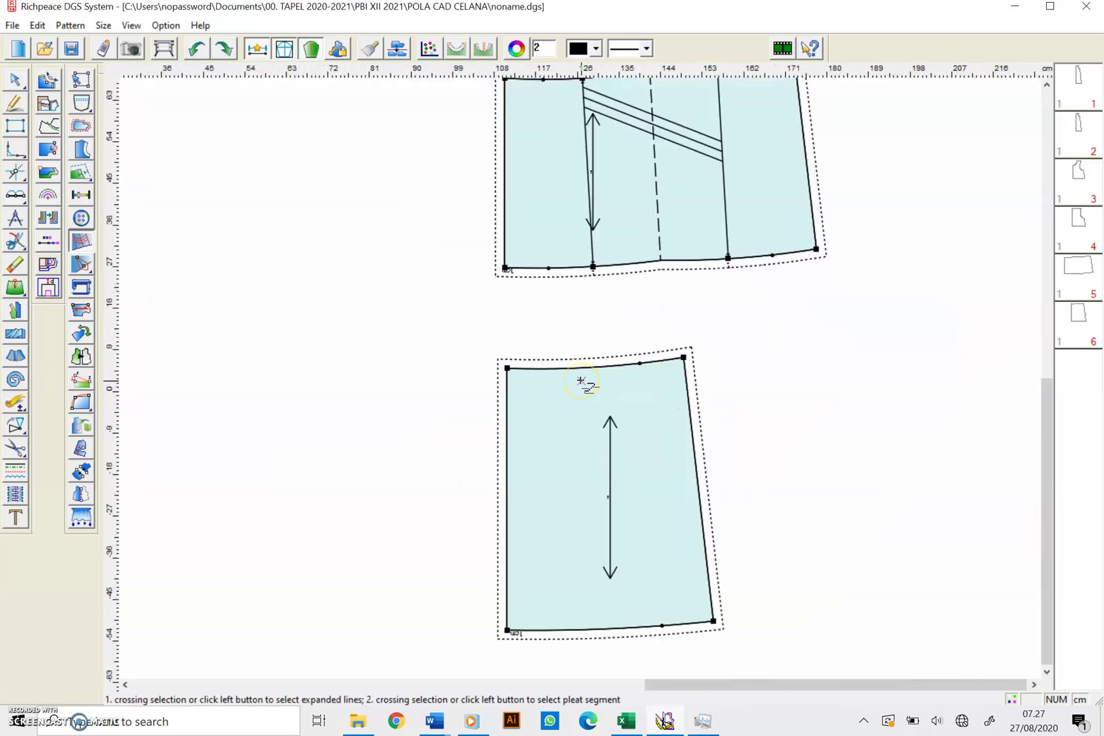
Apply a single knife pleat from the lower skirt tier's top edge to its hem with both widths set to 45 cm.
{"action": "left_click", "coordinate": [583, 375]}
{"action": "left_click", "coordinate": [596, 627]}
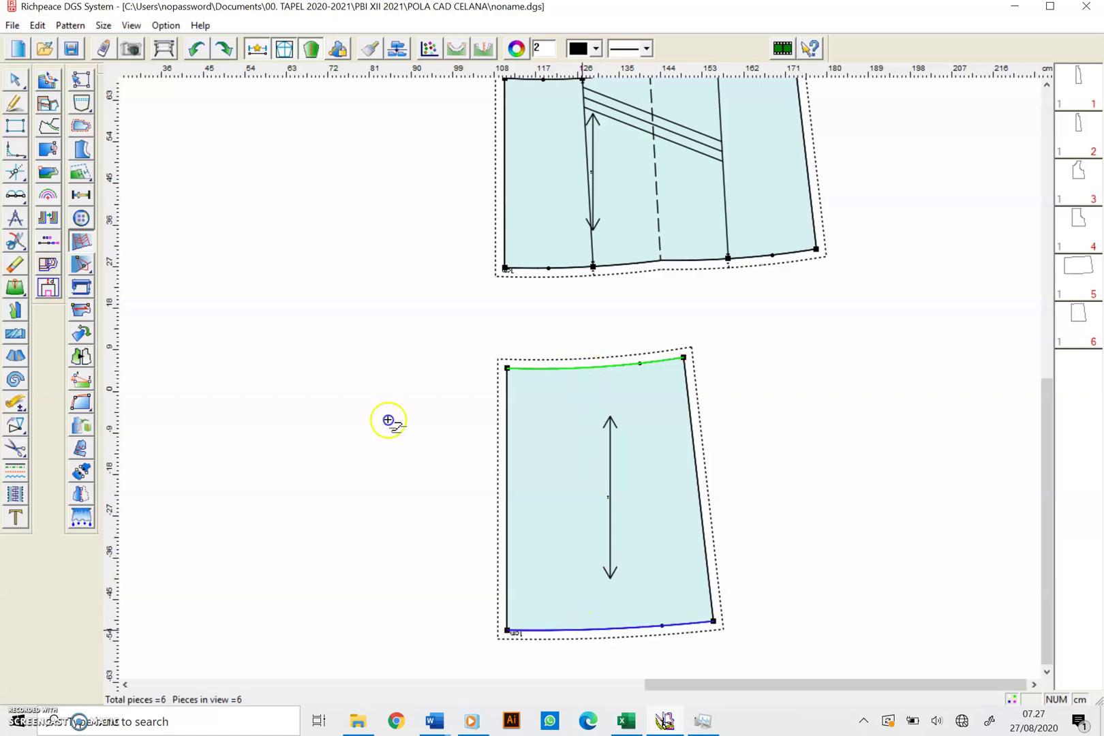
{"action": "right_click", "coordinate": [537, 369]}
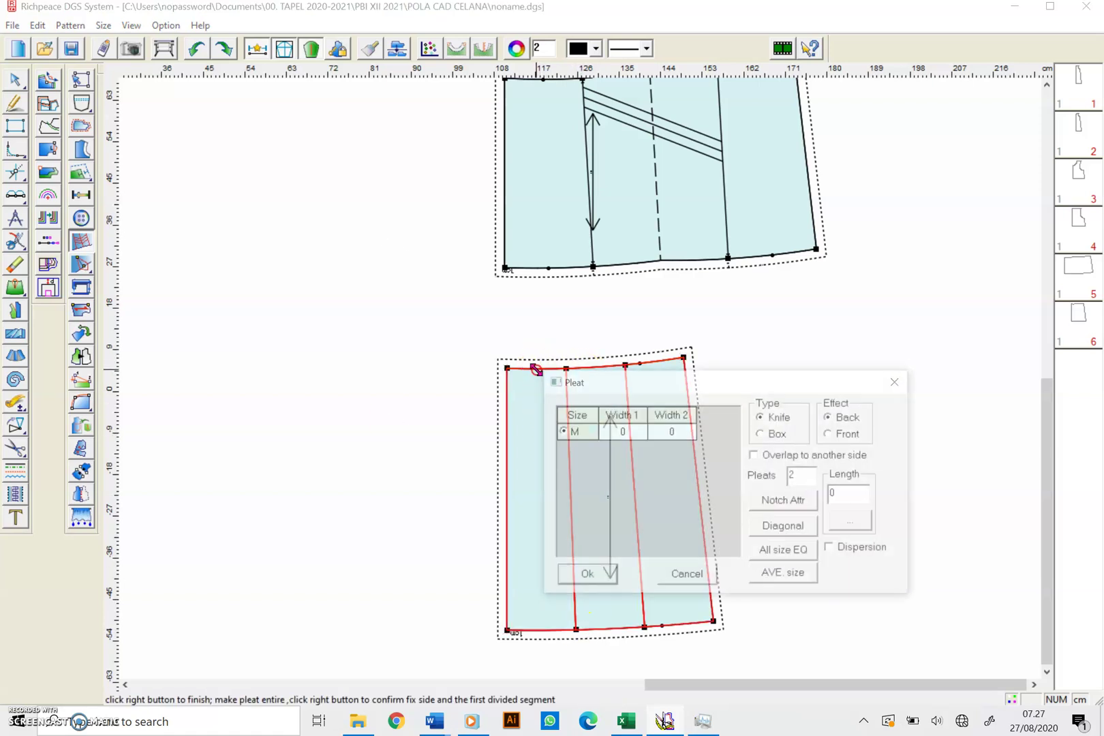
{"action": "left_click", "coordinate": [622, 432]}
{"action": "type", "text": "45"}
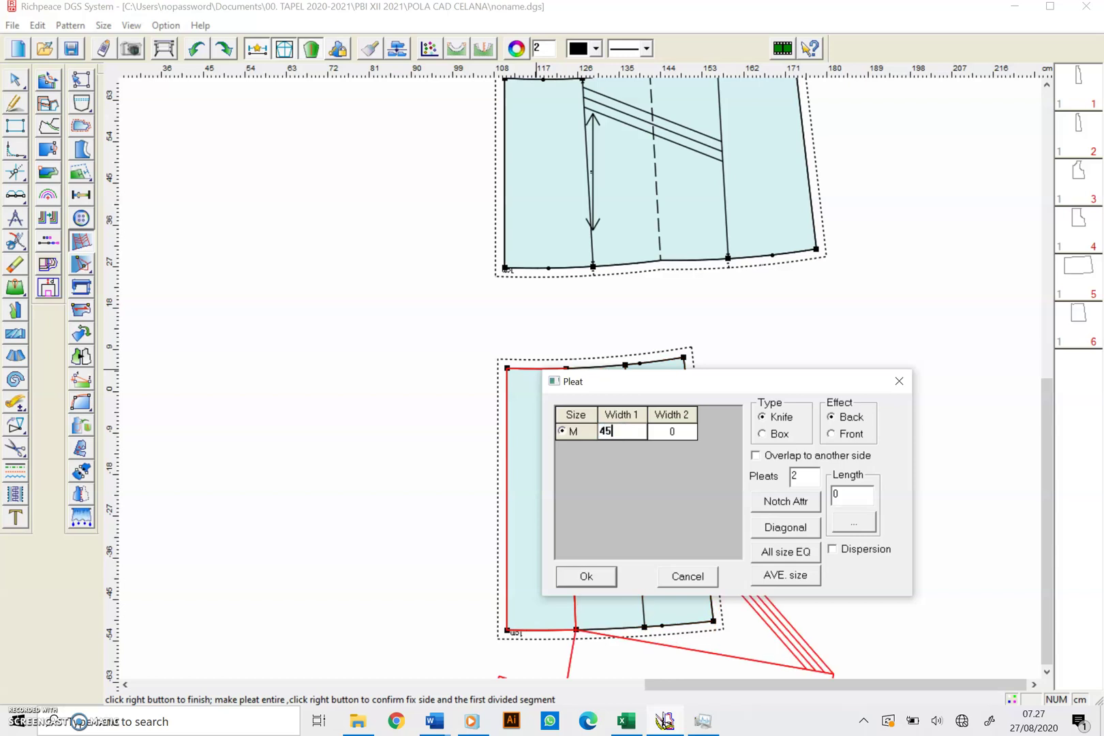
{"action": "left_click", "coordinate": [668, 432]}
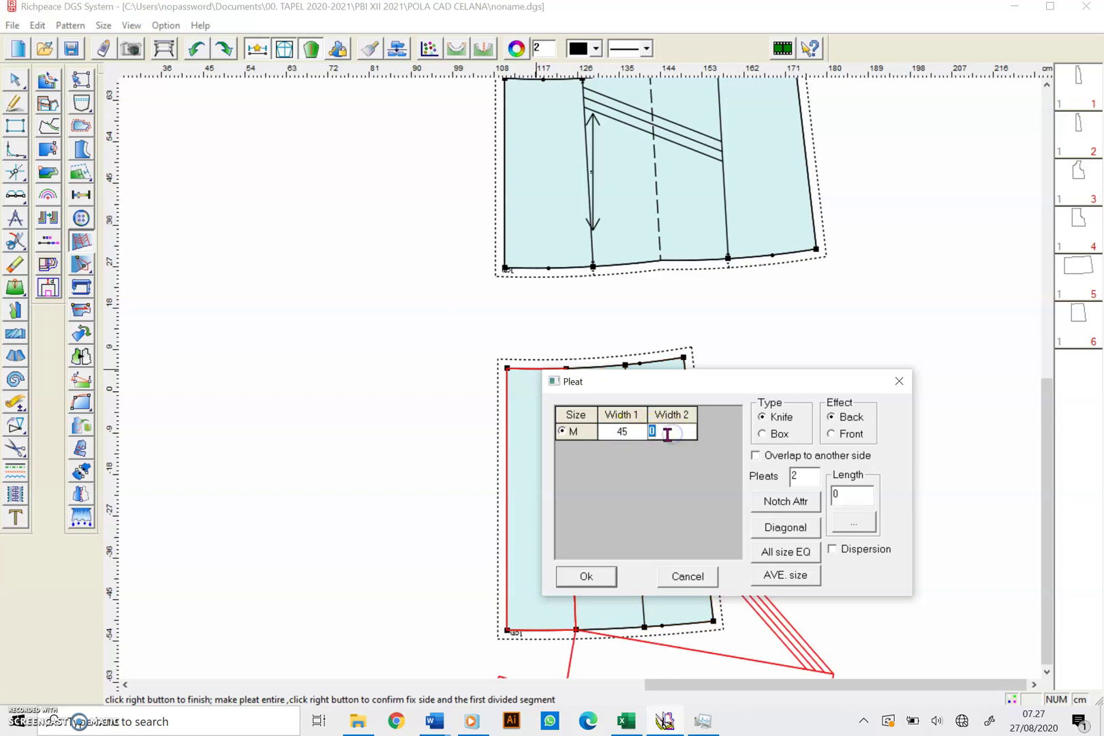
{"action": "type", "text": "45"}
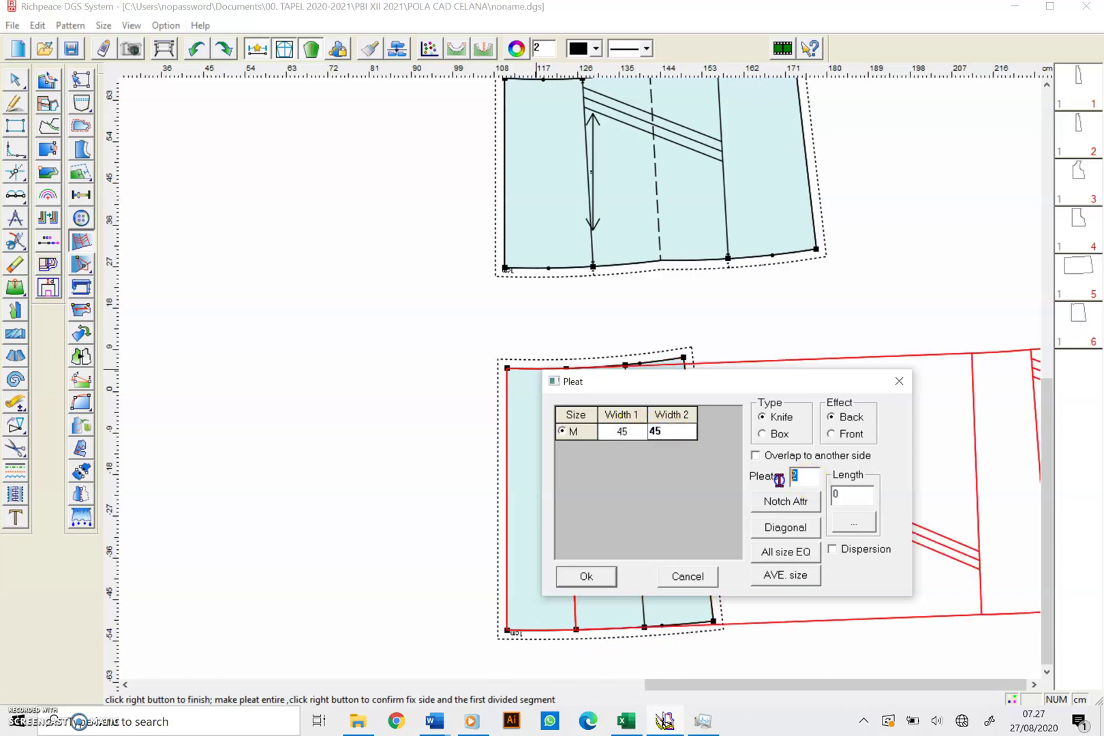
{"action": "type", "text": "1"}
{"action": "left_click", "coordinate": [591, 578]}
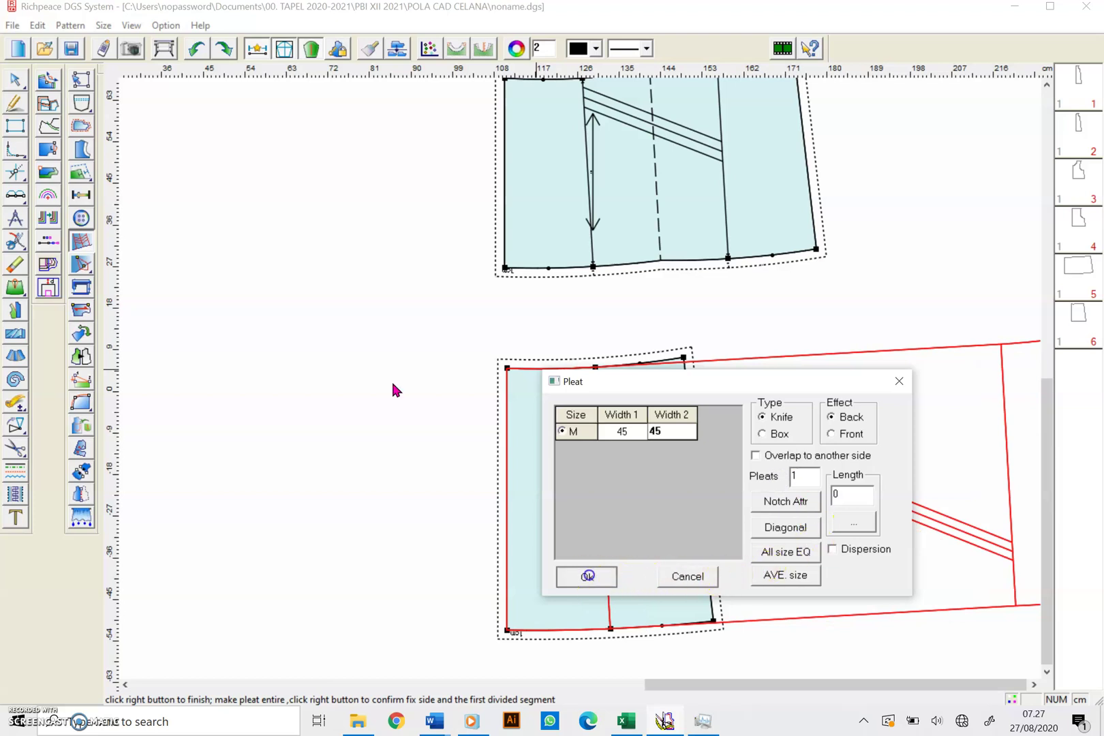
Compare the widened lower skirt tier with the other pieces and undo its 45 cm pleat.
{"action": "scroll", "coordinate": [586, 377], "scroll_direction": "down", "scroll_amount": 3}
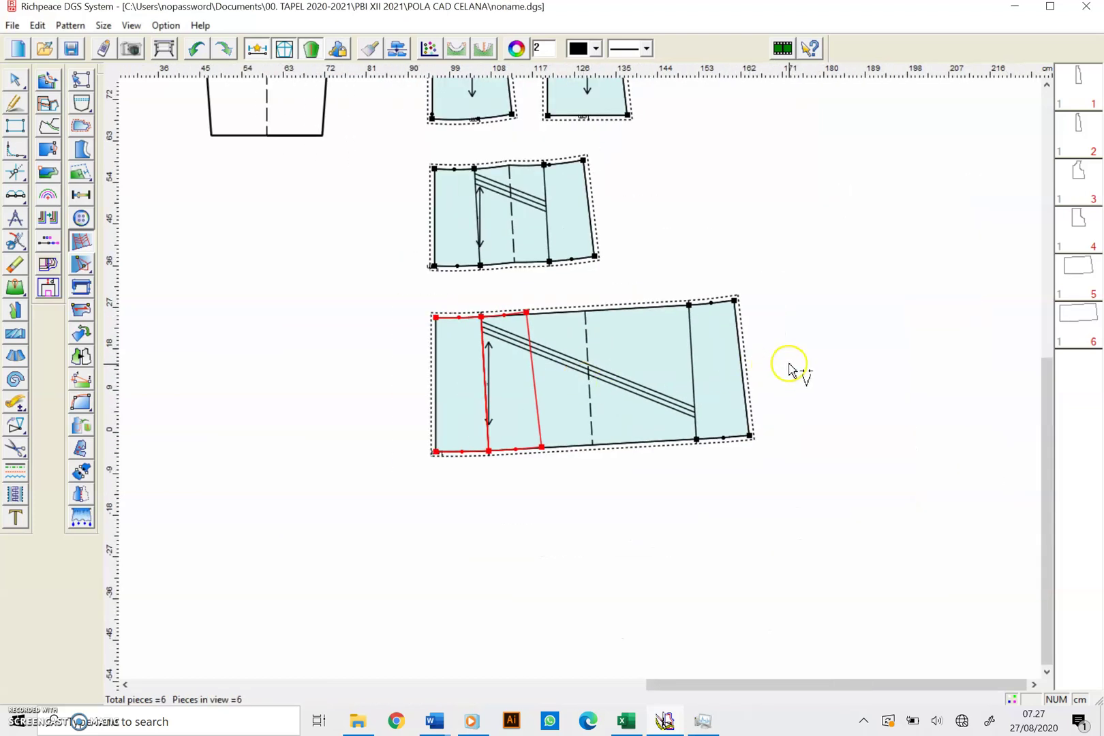
{"action": "scroll", "coordinate": [582, 387], "scroll_direction": "down", "scroll_amount": 1}
{"action": "scroll", "coordinate": [468, 365], "scroll_direction": "down", "scroll_amount": 1}
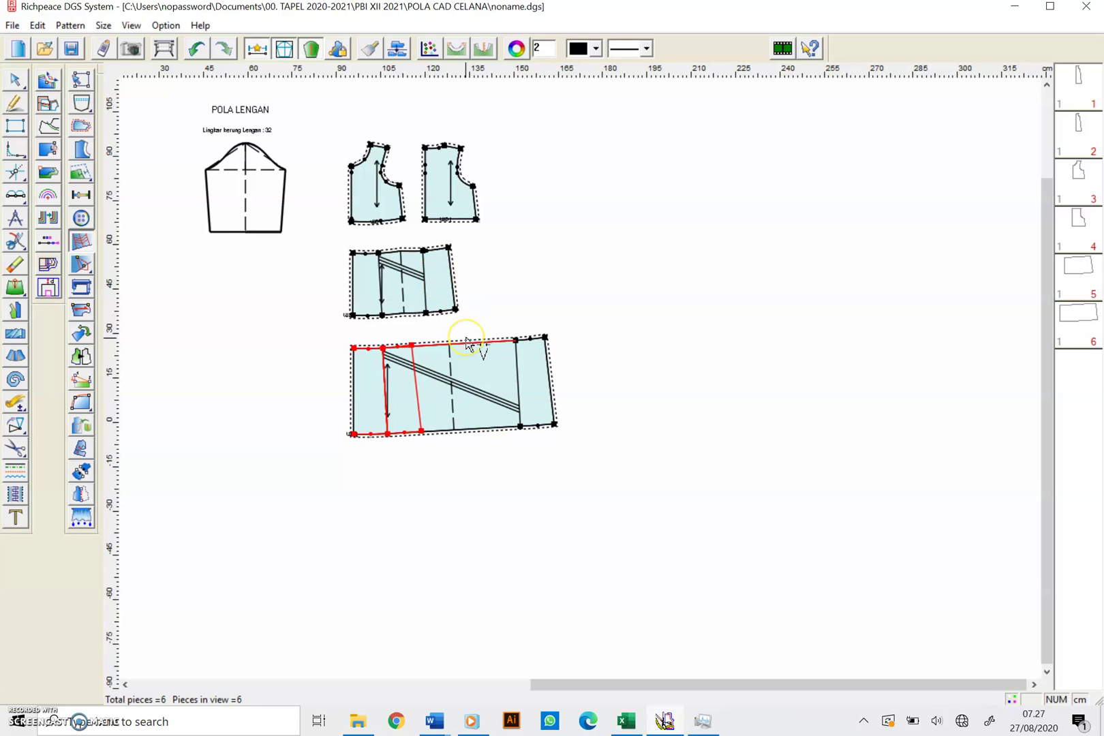
{"action": "left_click", "coordinate": [420, 398]}
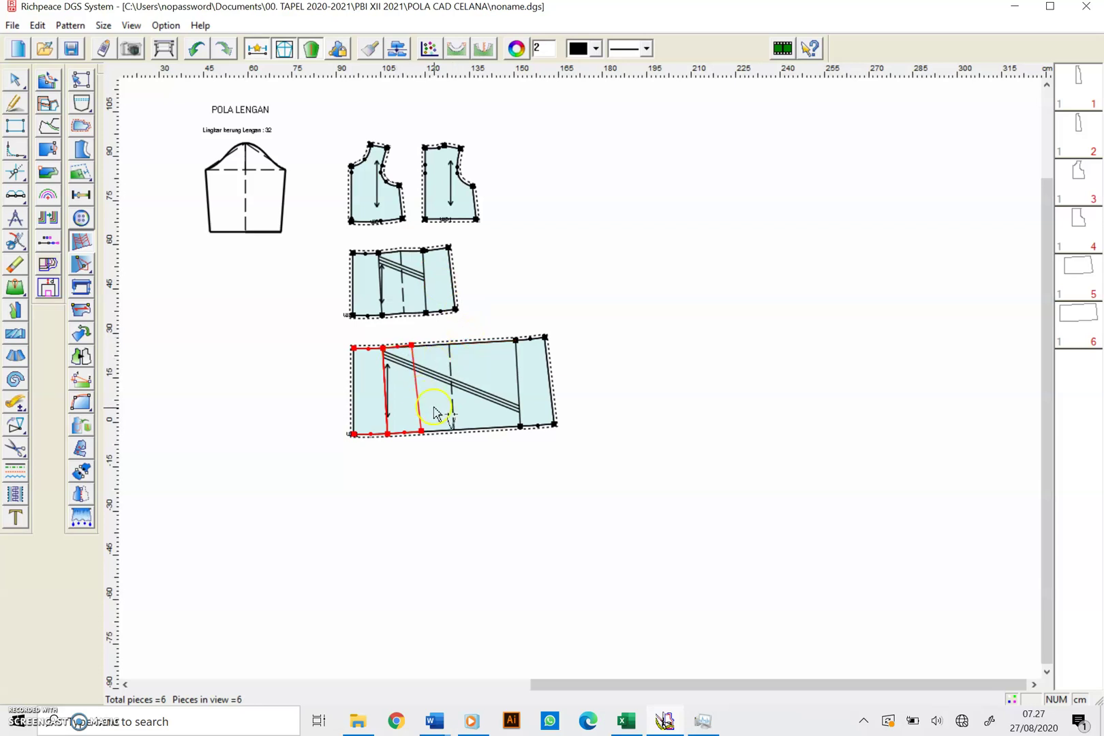
{"action": "left_click", "coordinate": [186, 51]}
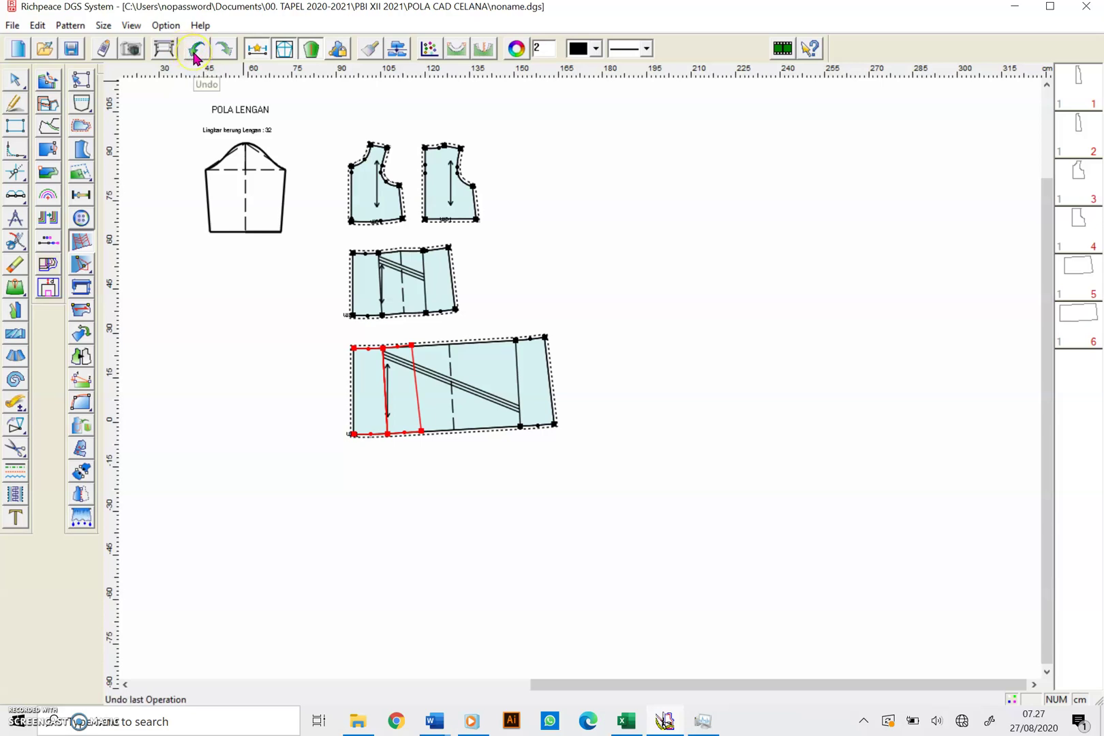
{"action": "left_click", "coordinate": [194, 51]}
{"action": "left_click", "coordinate": [194, 51]}
Start a new pleat on the lower skirt tier between its top edge and hem.
{"action": "left_click", "coordinate": [584, 334]}
{"action": "left_click", "coordinate": [612, 637]}
{"action": "left_click", "coordinate": [576, 371]}
{"action": "right_click", "coordinate": [576, 371]}
Set both pleat widths to 30 cm and the number of pleats to 1, and apply the knife pleat.
{"action": "left_click", "coordinate": [656, 432]}
{"action": "left_click", "coordinate": [658, 433]}
{"action": "type", "text": "30"}
{"action": "key", "text": "Tab"}
{"action": "type", "text": "30"}
{"action": "left_click", "coordinate": [818, 479]}
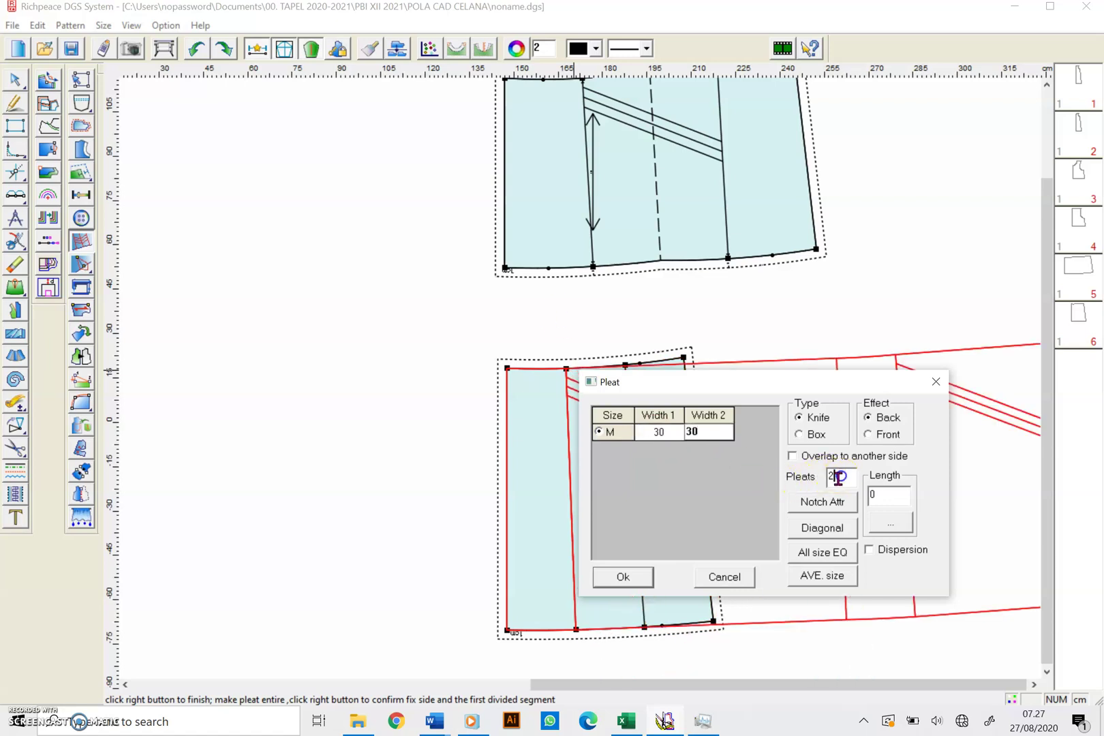
{"action": "key", "text": "BackSpace"}
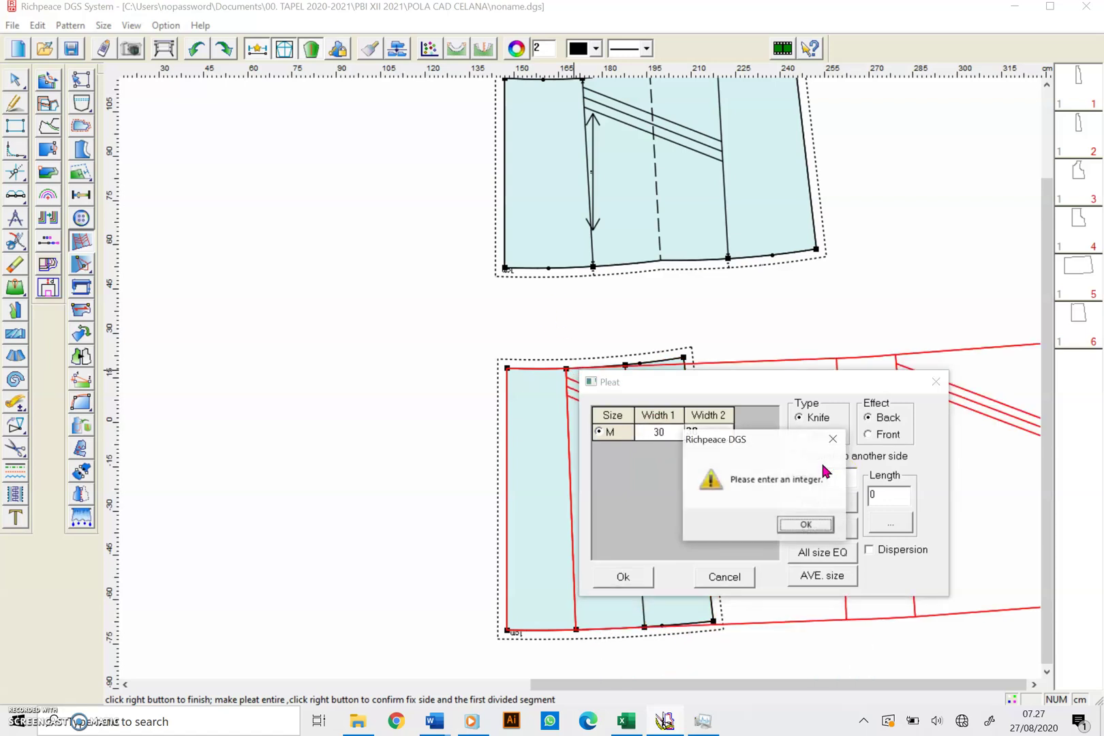
{"action": "left_click", "coordinate": [801, 523]}
{"action": "type", "text": "1"}
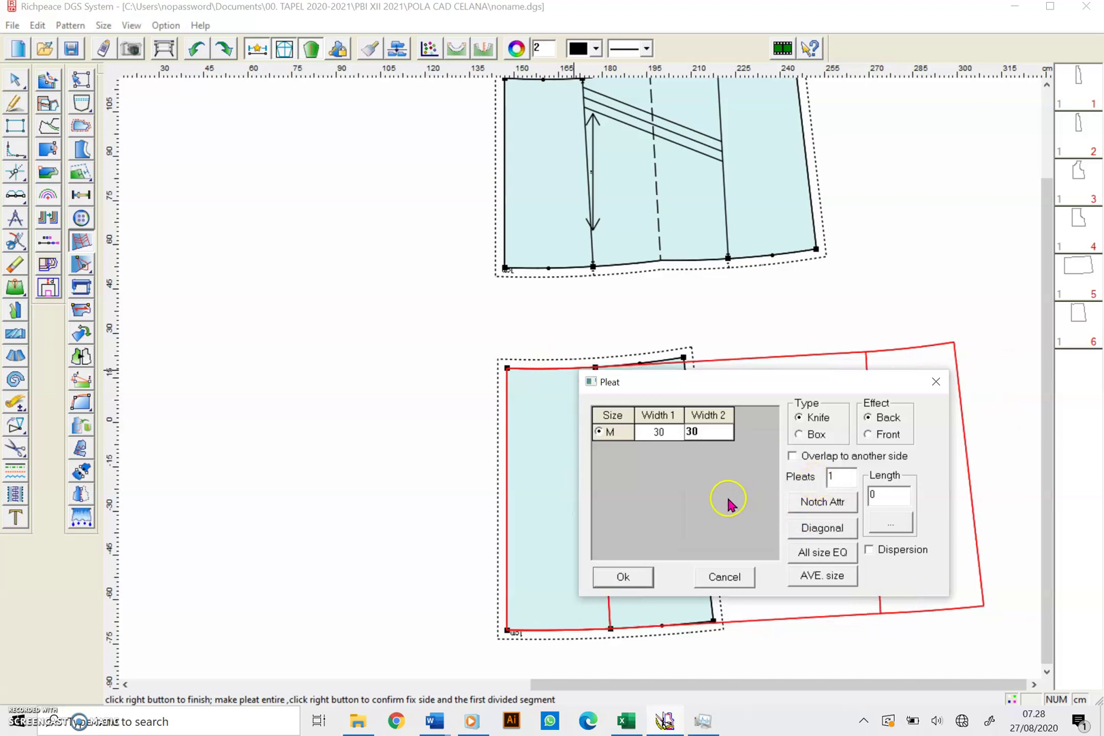
{"action": "left_click", "coordinate": [645, 584]}
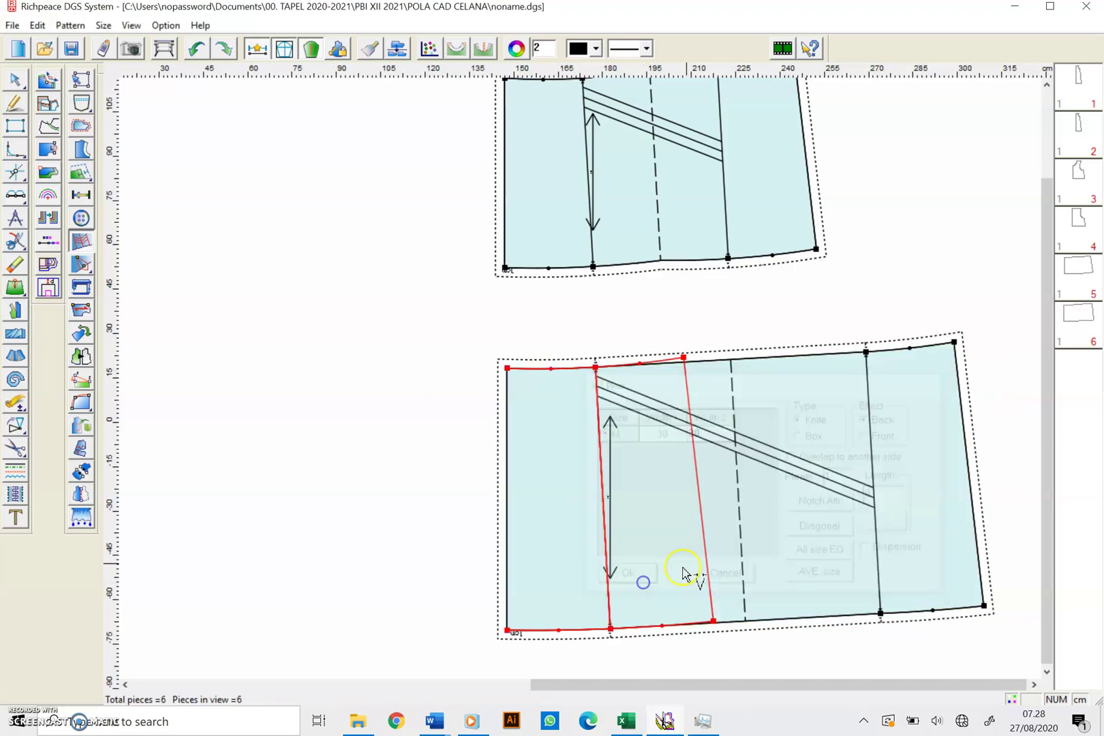
Create the text label "pola rok dipotong 2x" on the upper skirt tier piece.
{"action": "scroll", "coordinate": [576, 382], "scroll_direction": "down", "scroll_amount": 5}
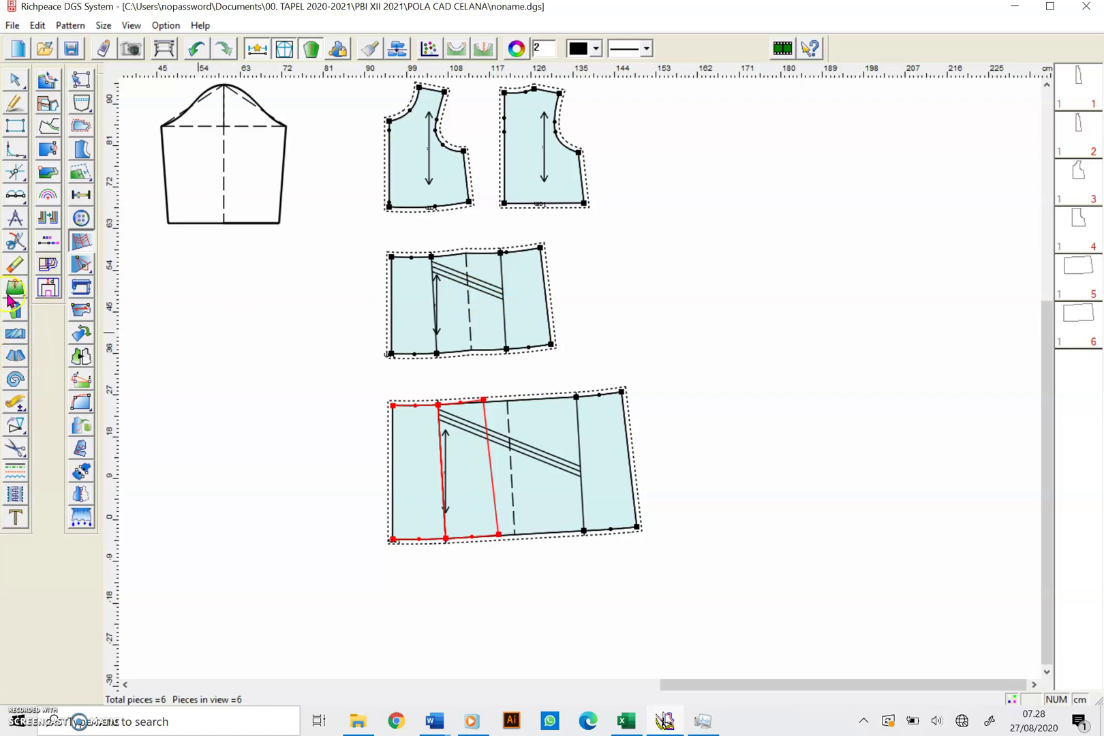
{"action": "left_click", "coordinate": [15, 517]}
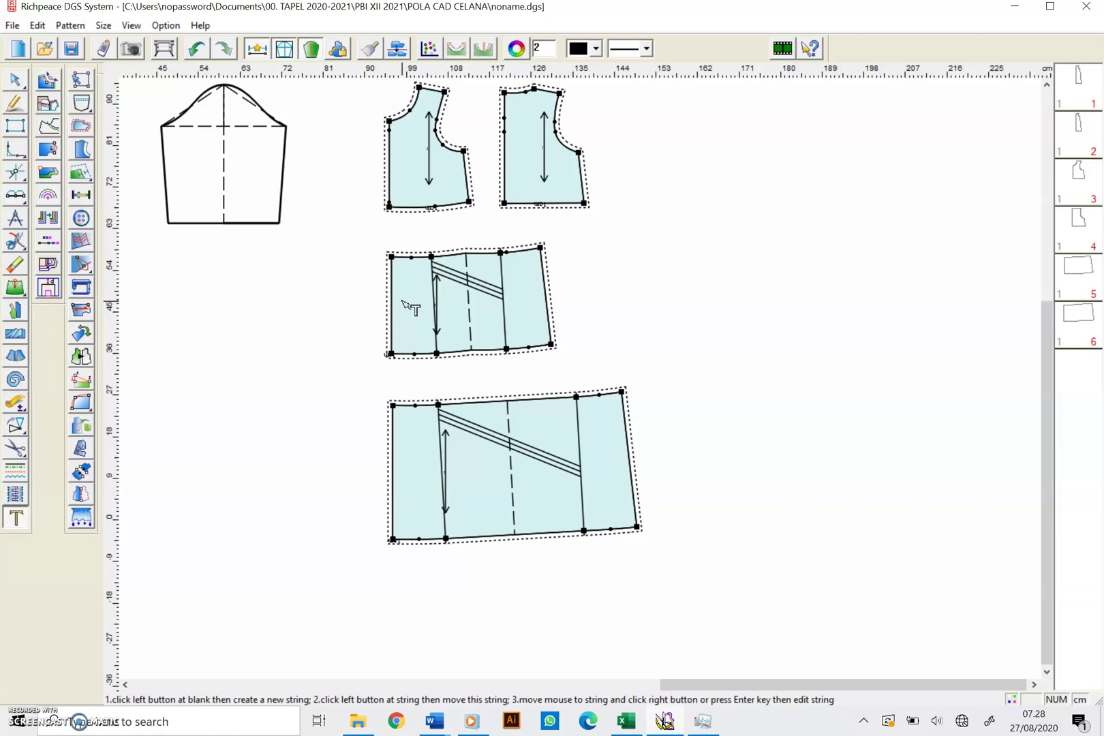
{"action": "left_click", "coordinate": [396, 312]}
{"action": "scroll", "coordinate": [584, 382], "scroll_direction": "down", "scroll_amount": 1}
{"action": "scroll", "coordinate": [586, 384], "scroll_direction": "up", "scroll_amount": 3}
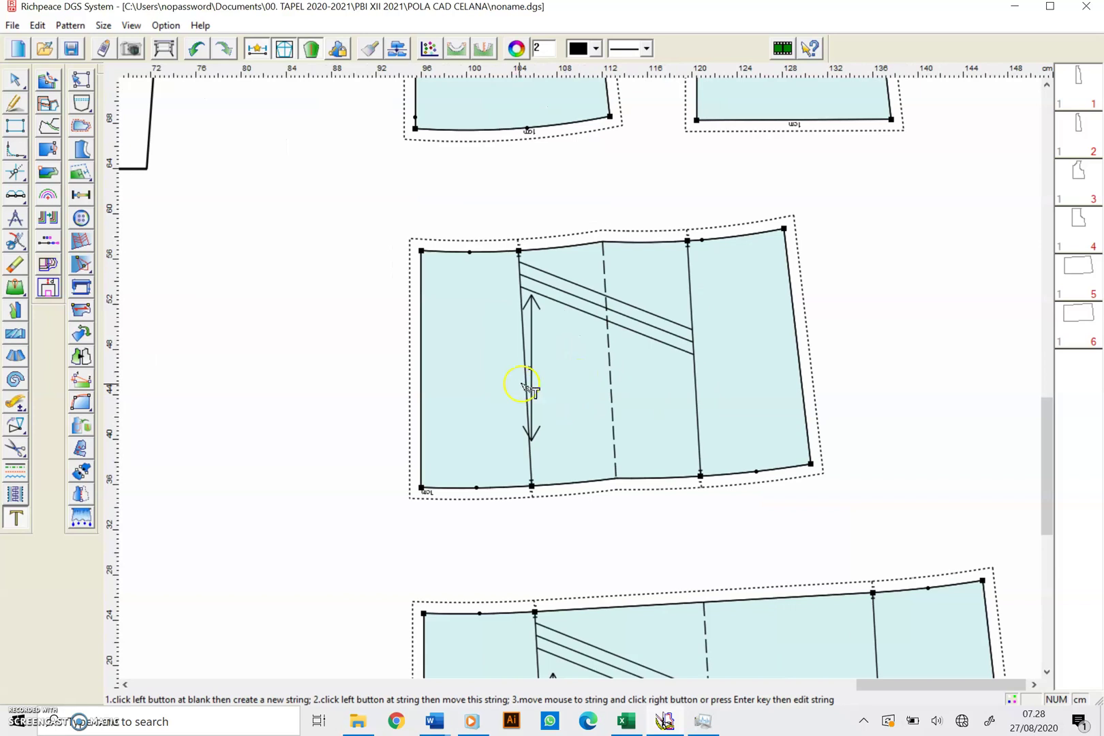
{"action": "scroll", "coordinate": [522, 385], "scroll_direction": "up", "scroll_amount": 2}
{"action": "scroll", "coordinate": [583, 382], "scroll_direction": "down", "scroll_amount": 2}
{"action": "left_click", "coordinate": [350, 240]}
{"action": "left_click", "coordinate": [564, 456]}
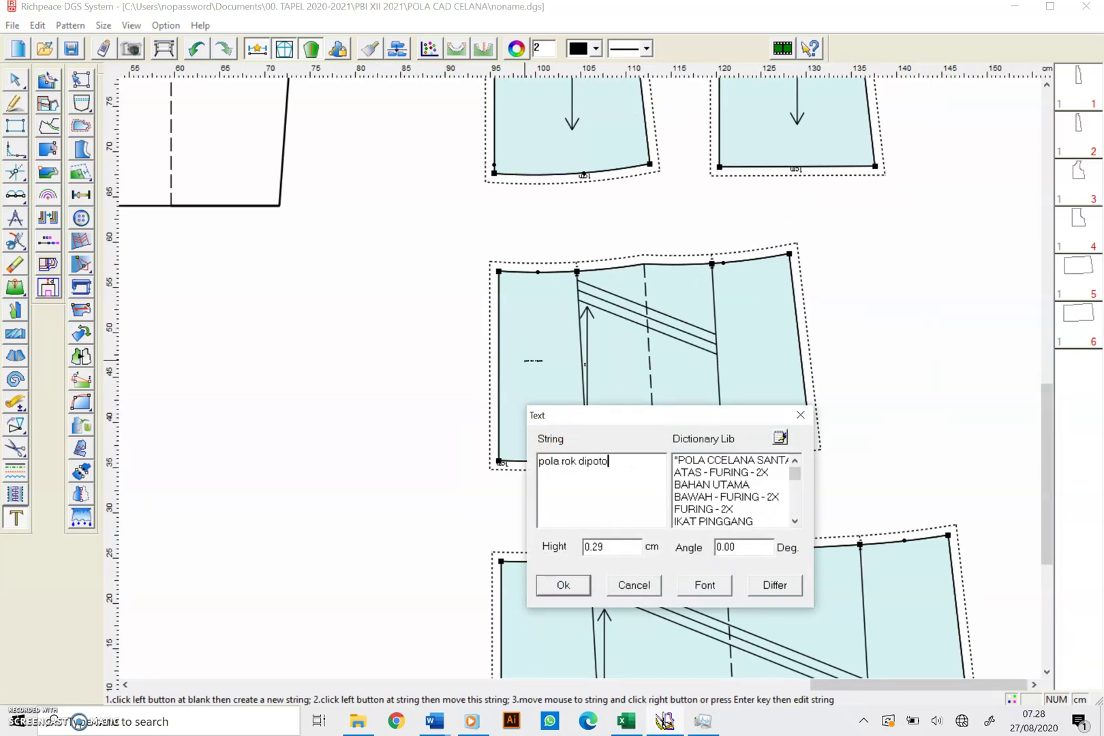
{"action": "left_click", "coordinate": [620, 462]}
Set the label's text height to 2 cm and place it just above the upper skirt tier's hem.
{"action": "left_click_drag", "start_coordinate": [613, 546], "coordinate": [522, 549]}
{"action": "type", "text": "2"}
{"action": "left_click", "coordinate": [563, 584]}
{"action": "left_click", "coordinate": [628, 372]}
{"action": "left_click", "coordinate": [619, 436]}
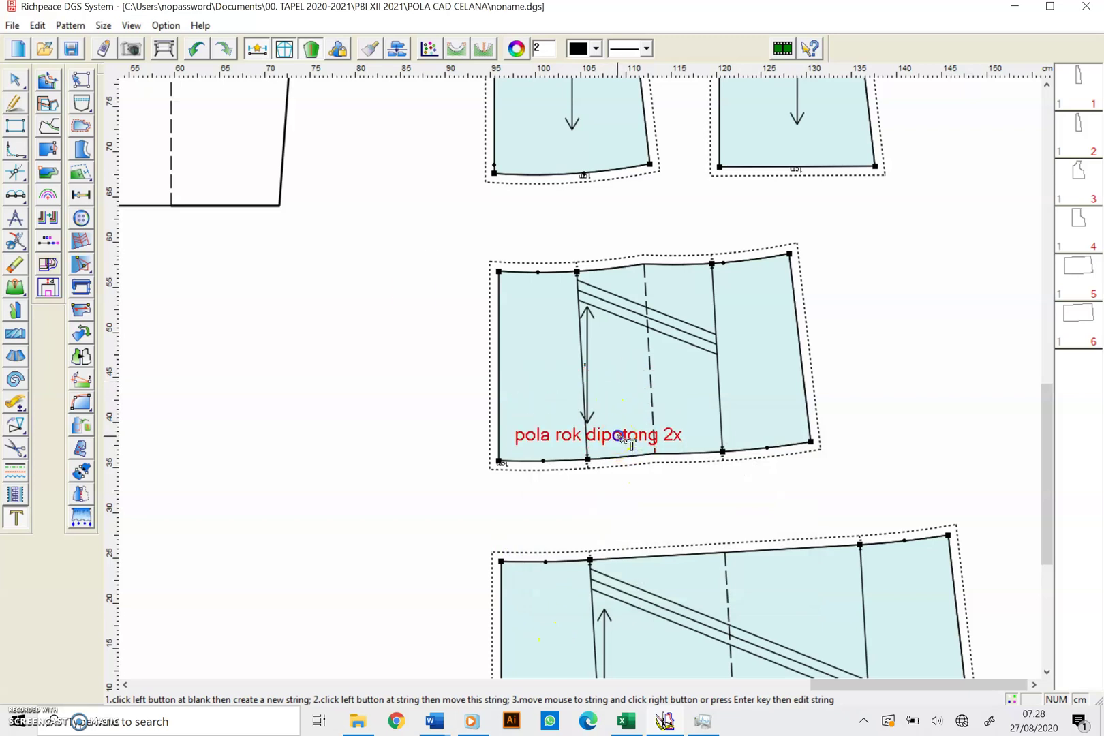
Add the label "pola rok dipotong 2 x" with a 2 cm text height in the middle of the lower skirt tier.
{"action": "scroll", "coordinate": [699, 479], "scroll_direction": "up", "scroll_amount": 1}
{"action": "scroll", "coordinate": [580, 379], "scroll_direction": "down", "scroll_amount": 3}
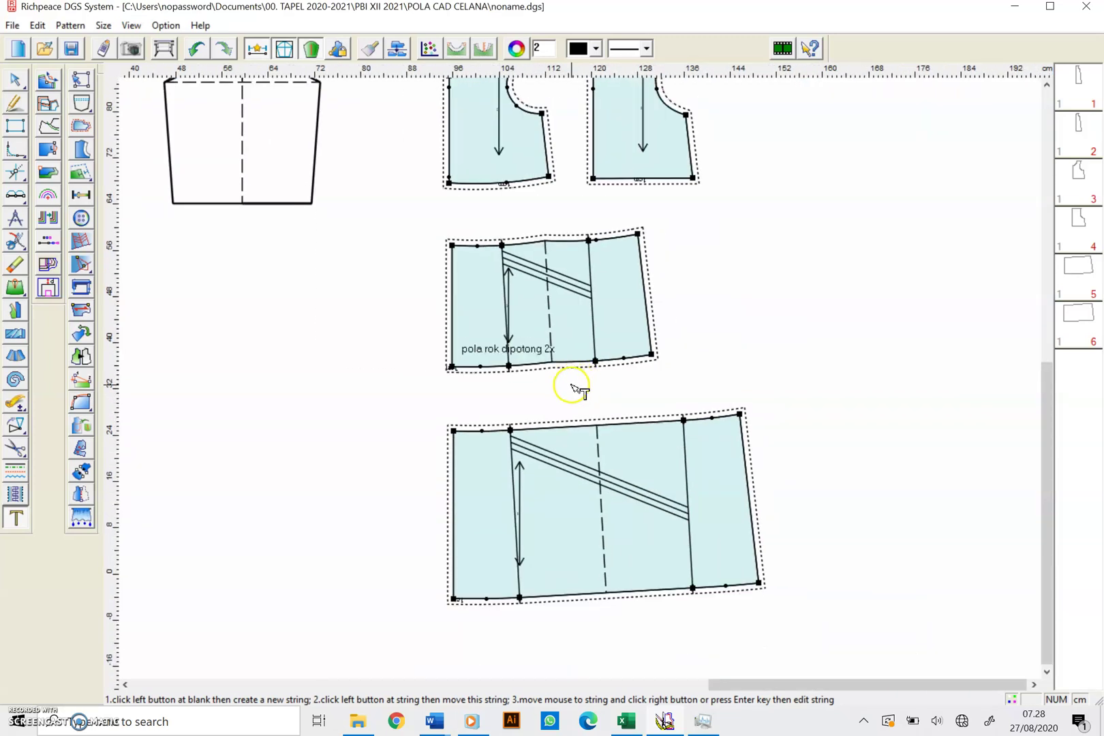
{"action": "scroll", "coordinate": [576, 389], "scroll_direction": "down", "scroll_amount": 1}
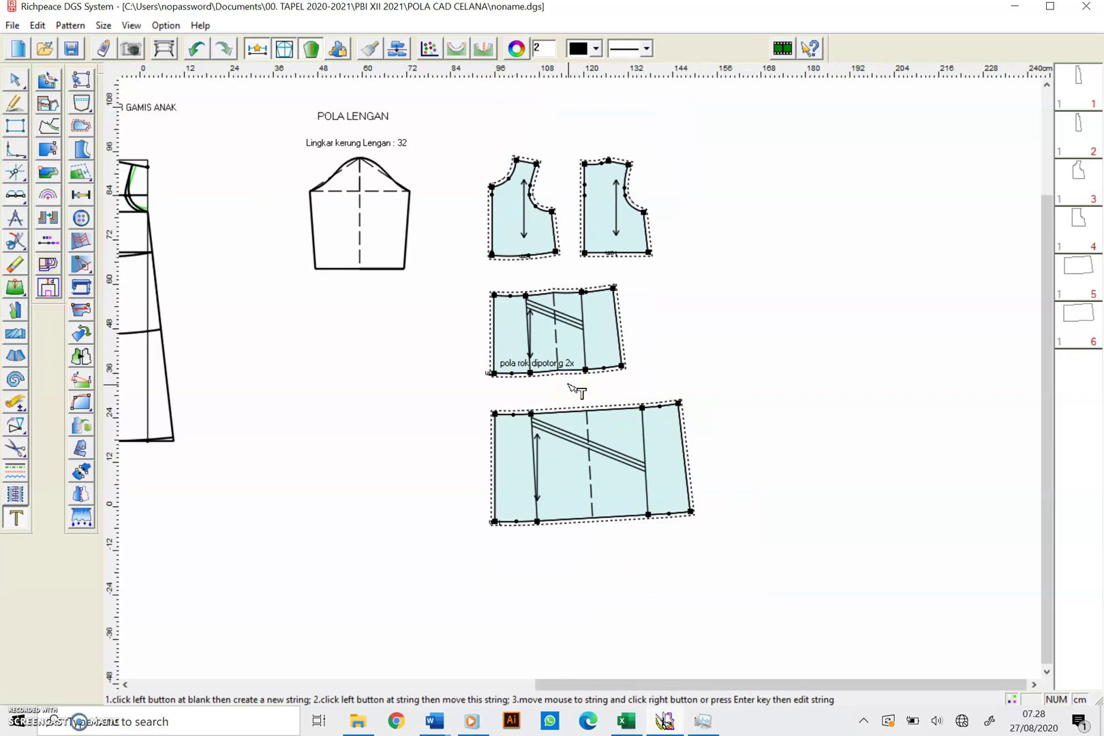
{"action": "scroll", "coordinate": [575, 390], "scroll_direction": "down", "scroll_amount": 1}
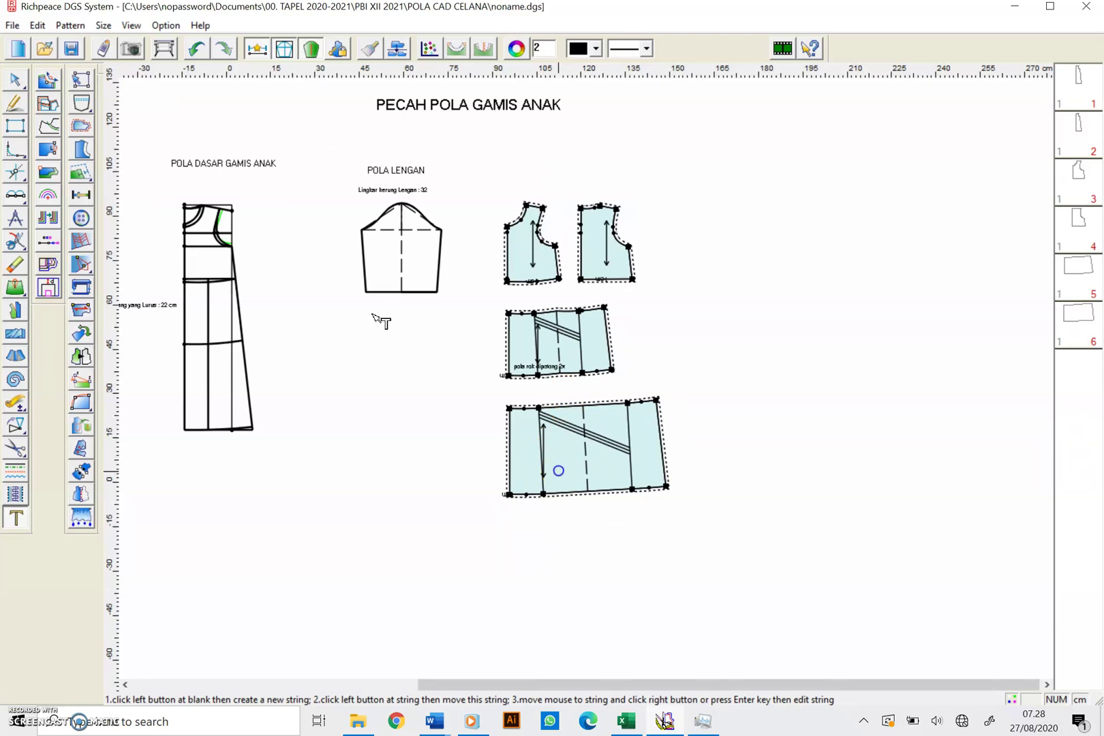
{"action": "left_click", "coordinate": [558, 472]}
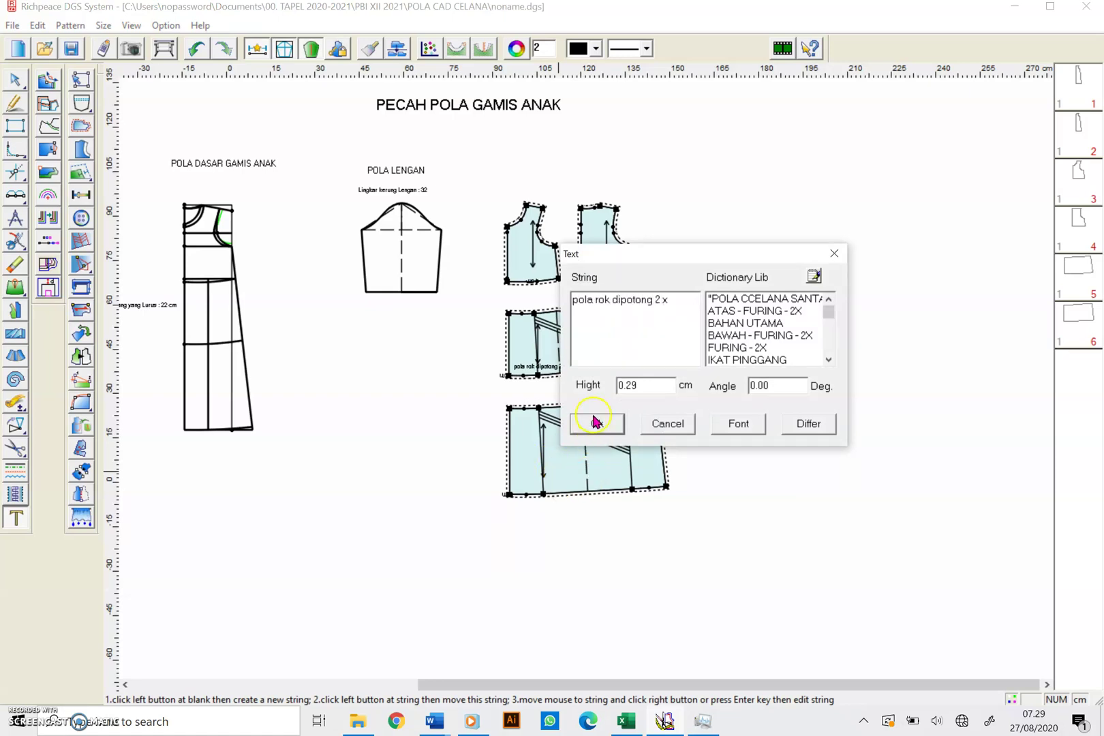
{"action": "double_click", "coordinate": [631, 386]}
{"action": "type", "text": "2"}
{"action": "left_click", "coordinate": [589, 420]}
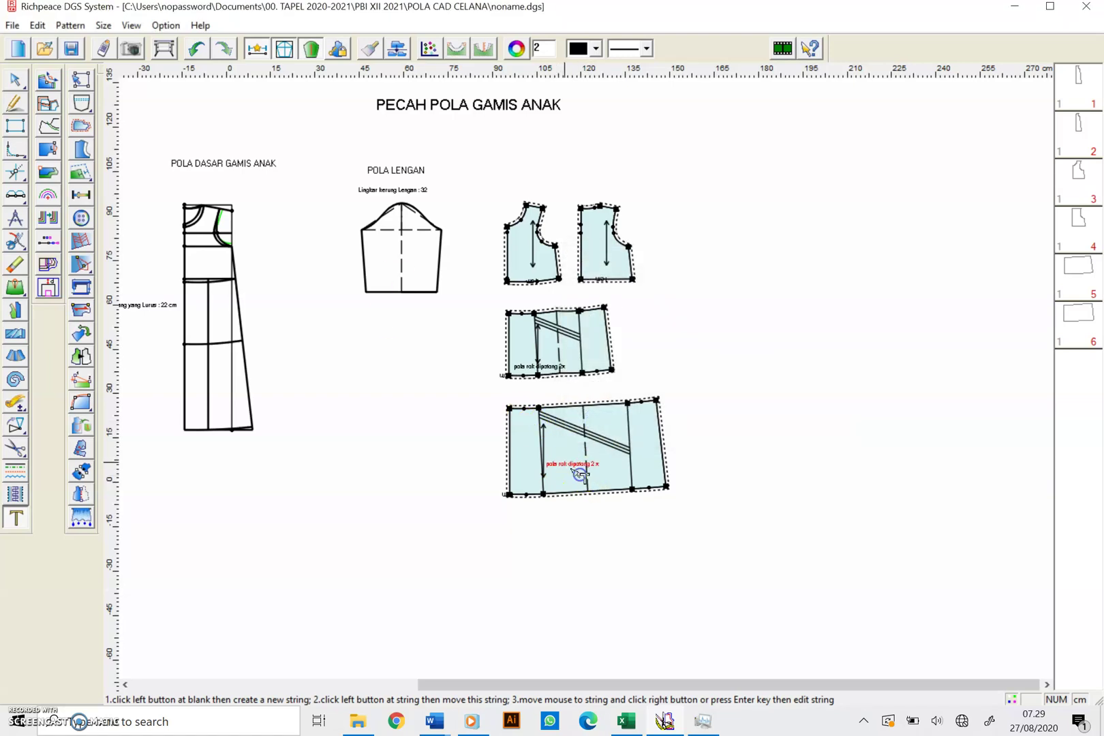
{"action": "left_click", "coordinate": [580, 461]}
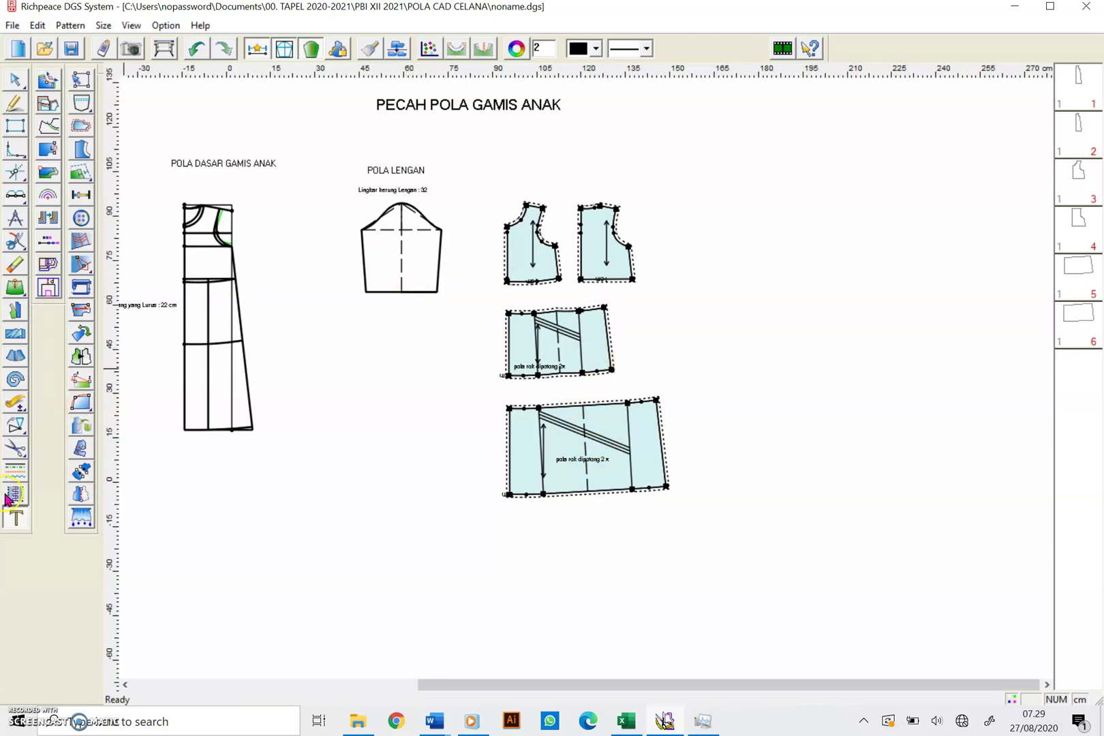
Check the age 3 wrist circumference (Lingkar pergelangan tangan) in the Excel size chart and return to the Richpeace pattern drawing.
{"action": "left_click", "coordinate": [15, 449]}
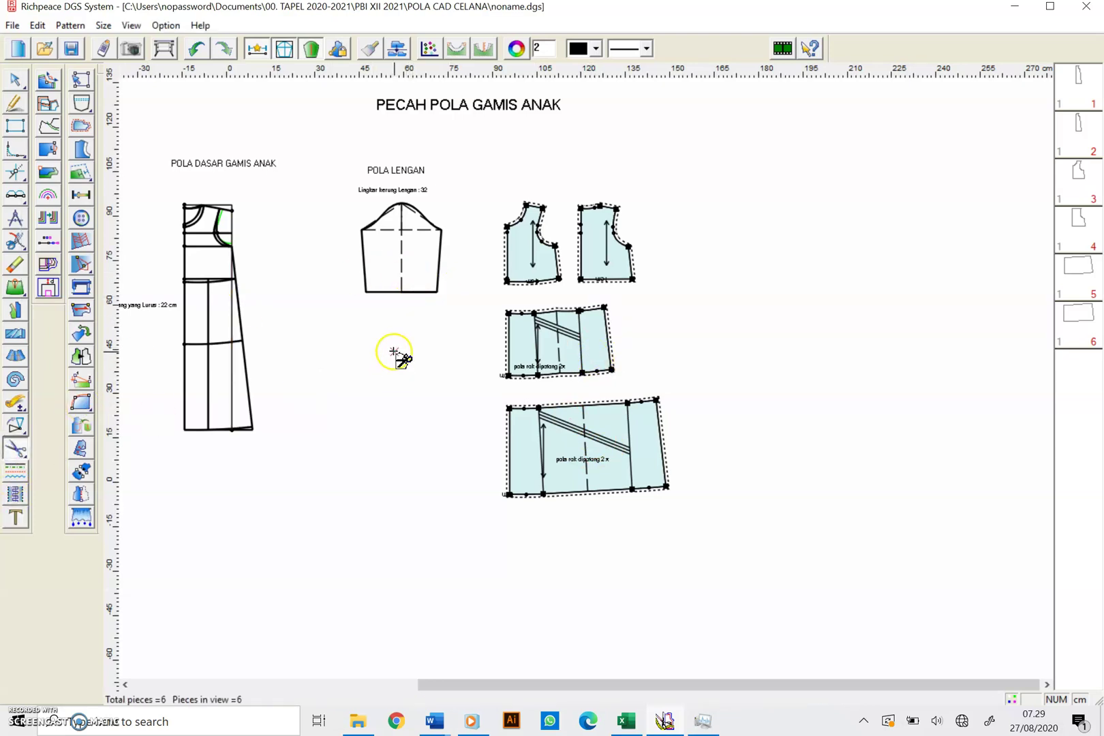
{"action": "left_click", "coordinate": [627, 720]}
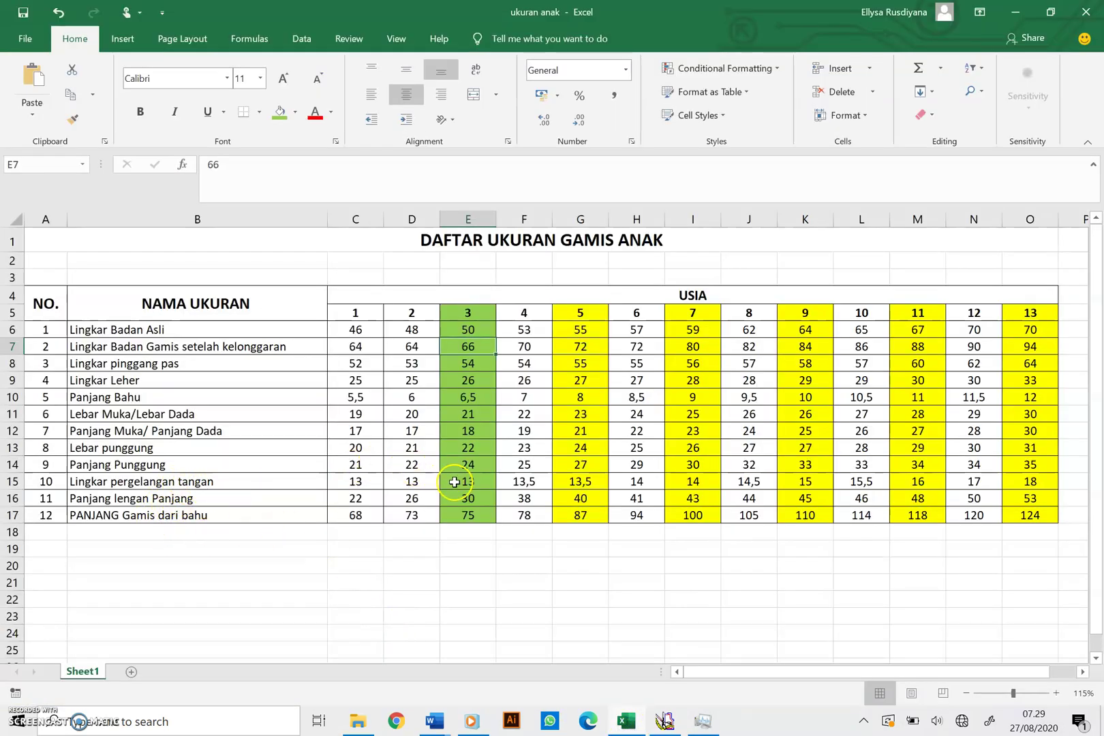
{"action": "left_click", "coordinate": [1015, 12]}
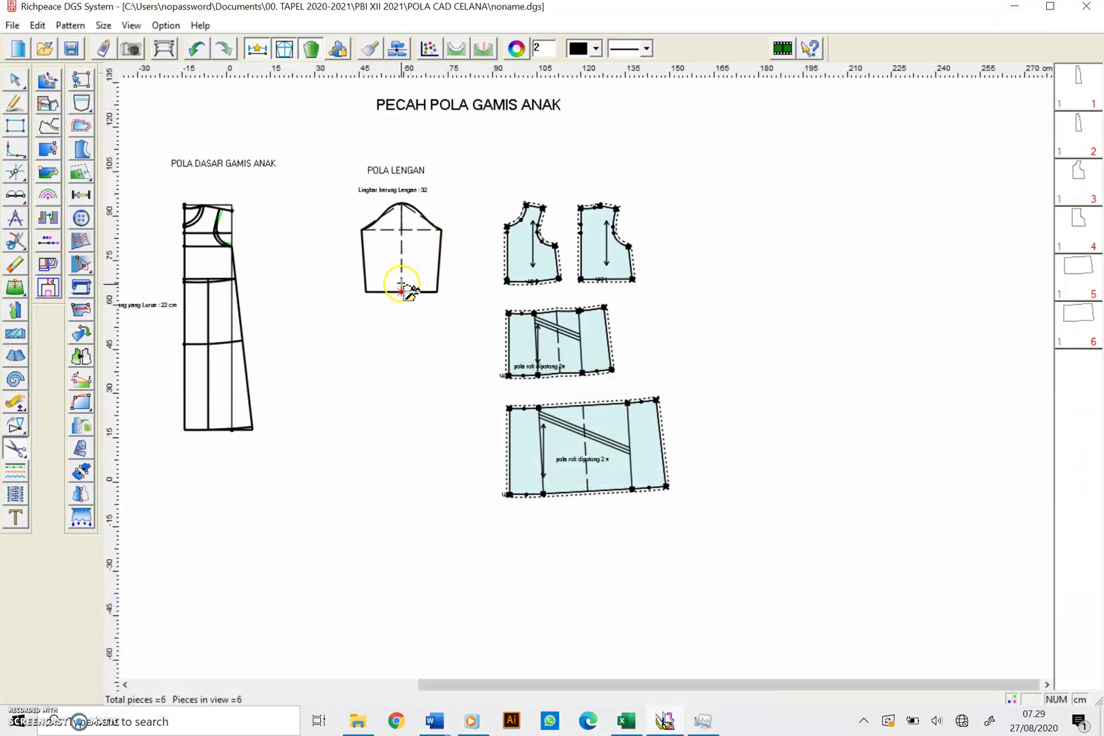
Create the text label "Lingkar Pergelangan Tangan ditambah 10cm untuk kelonggara karet" below the sleeve pattern.
{"action": "scroll", "coordinate": [402, 286], "scroll_direction": "down", "scroll_amount": 1}
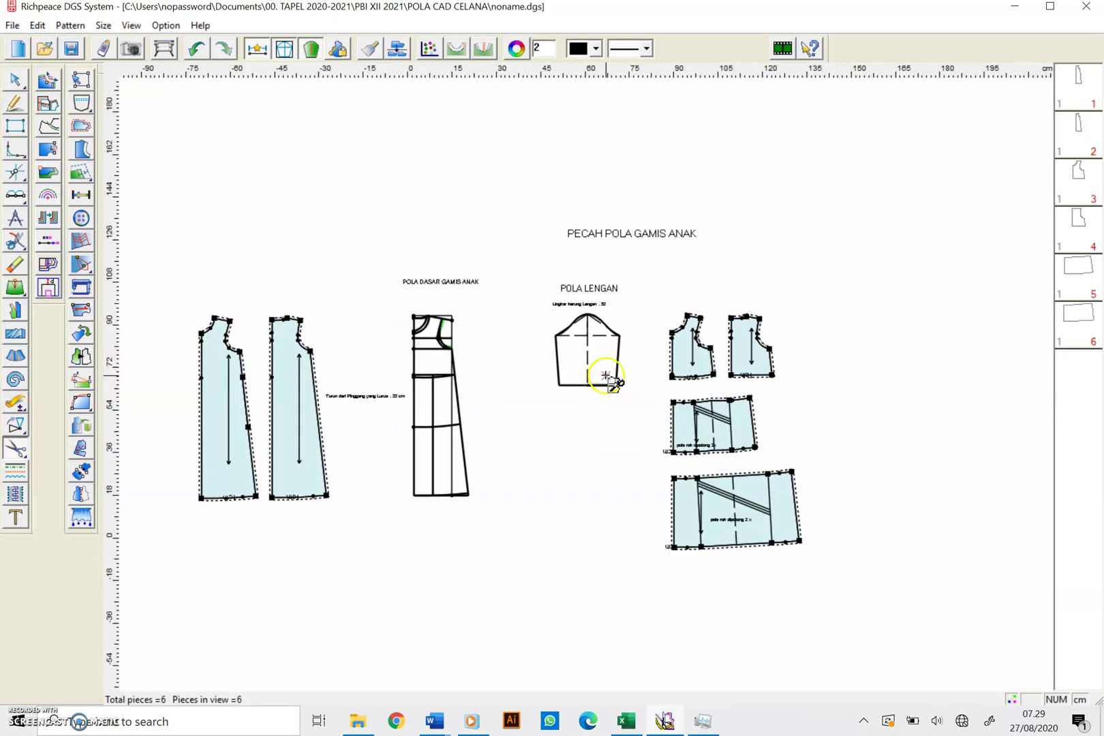
{"action": "scroll", "coordinate": [606, 376], "scroll_direction": "up", "scroll_amount": 2}
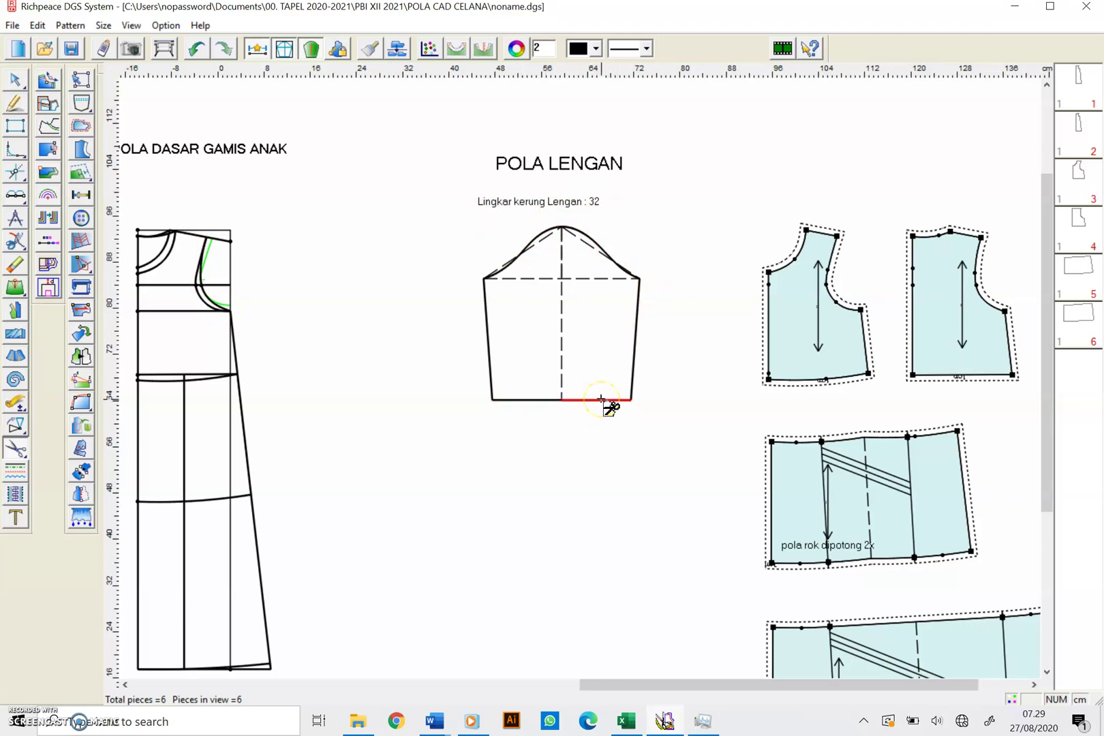
{"action": "left_click", "coordinate": [25, 520]}
{"action": "left_click", "coordinate": [454, 458]}
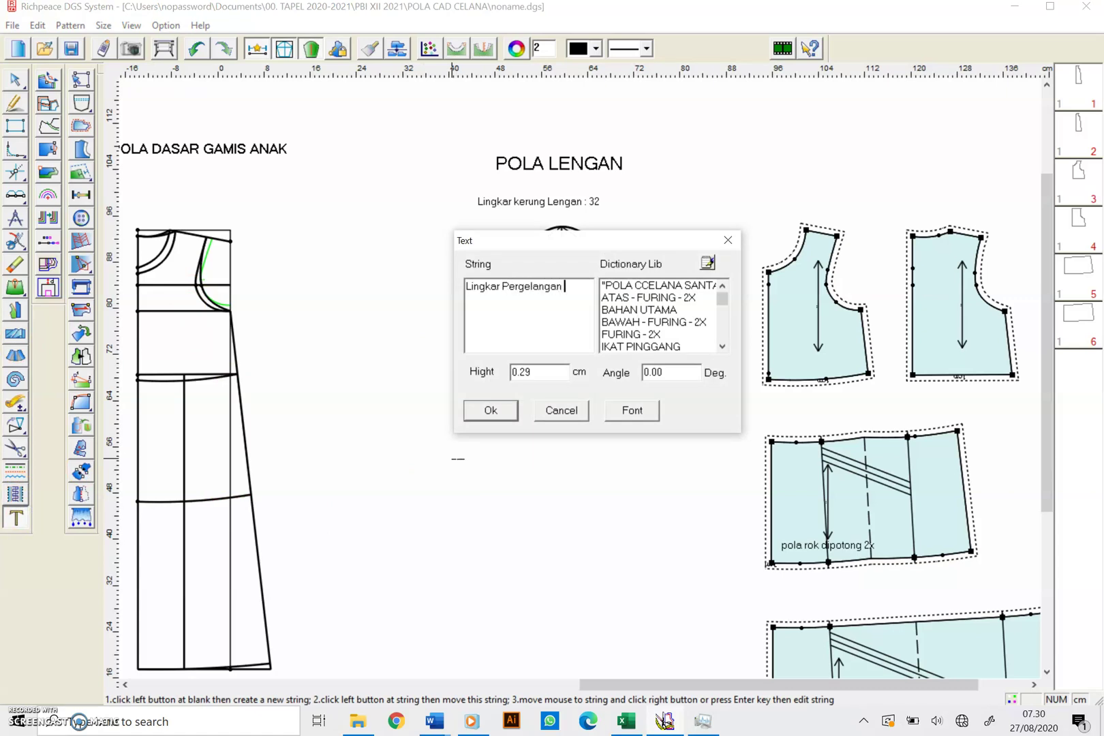
{"action": "type", "text": "an di"}
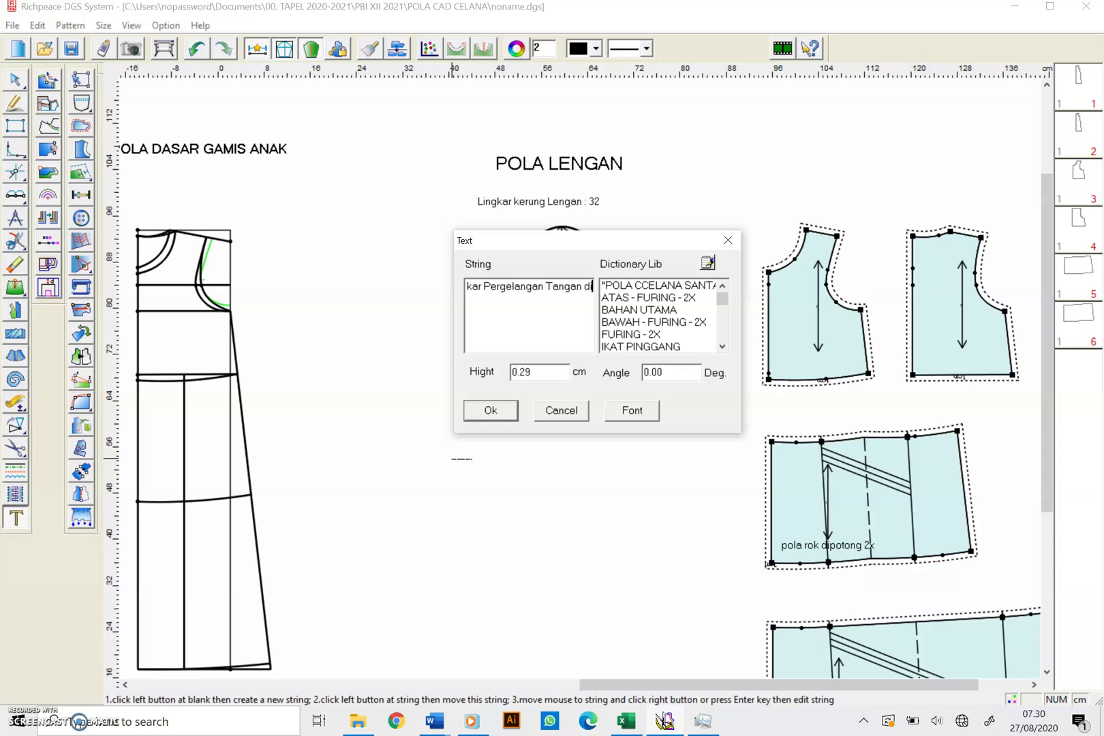
{"action": "type", "text": "tambah 10"}
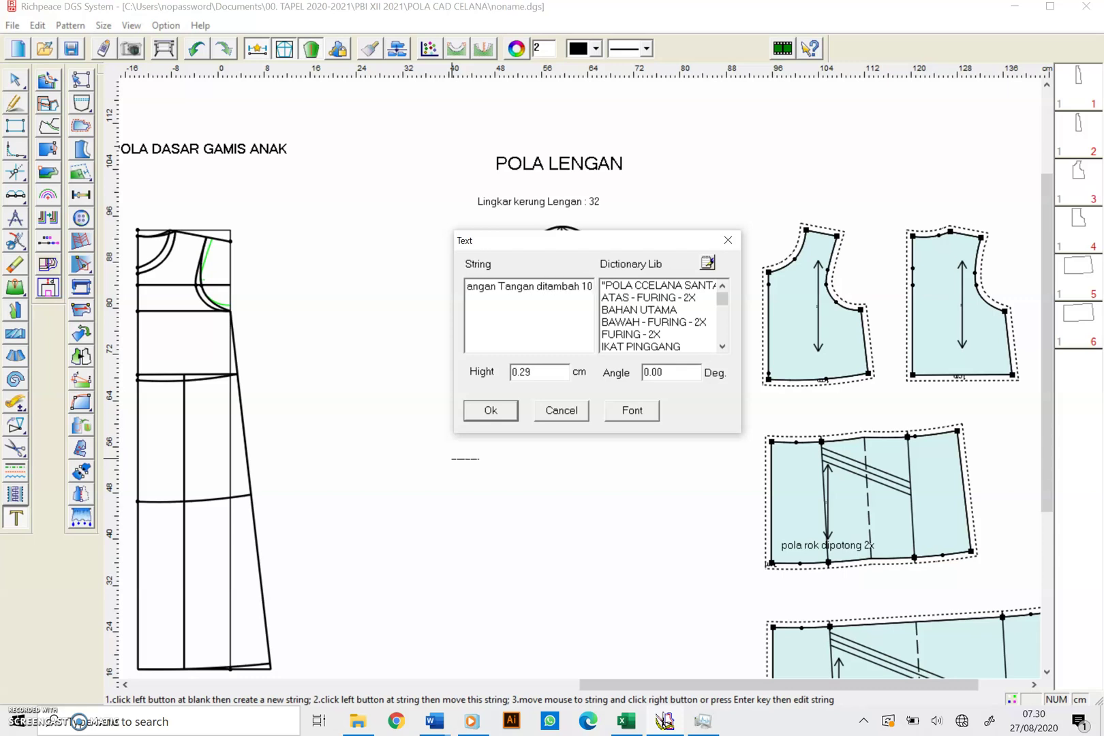
{"action": "type", "text": "cm untu"}
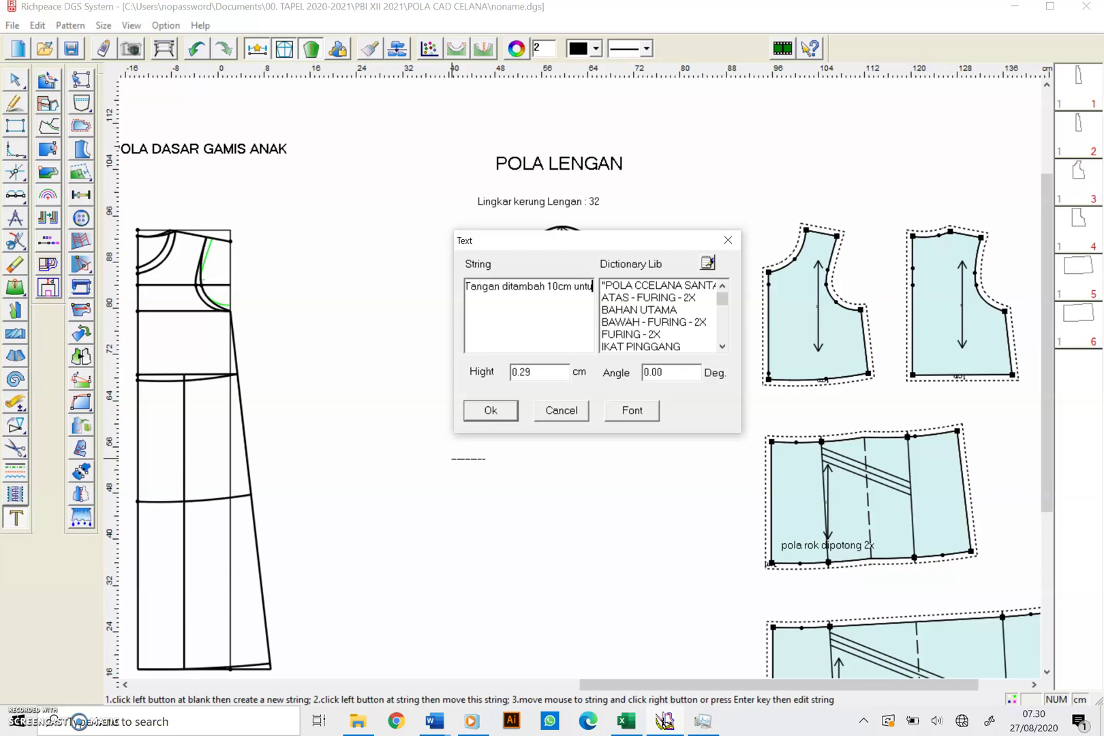
{"action": "type", "text": "k kelonggara ke"}
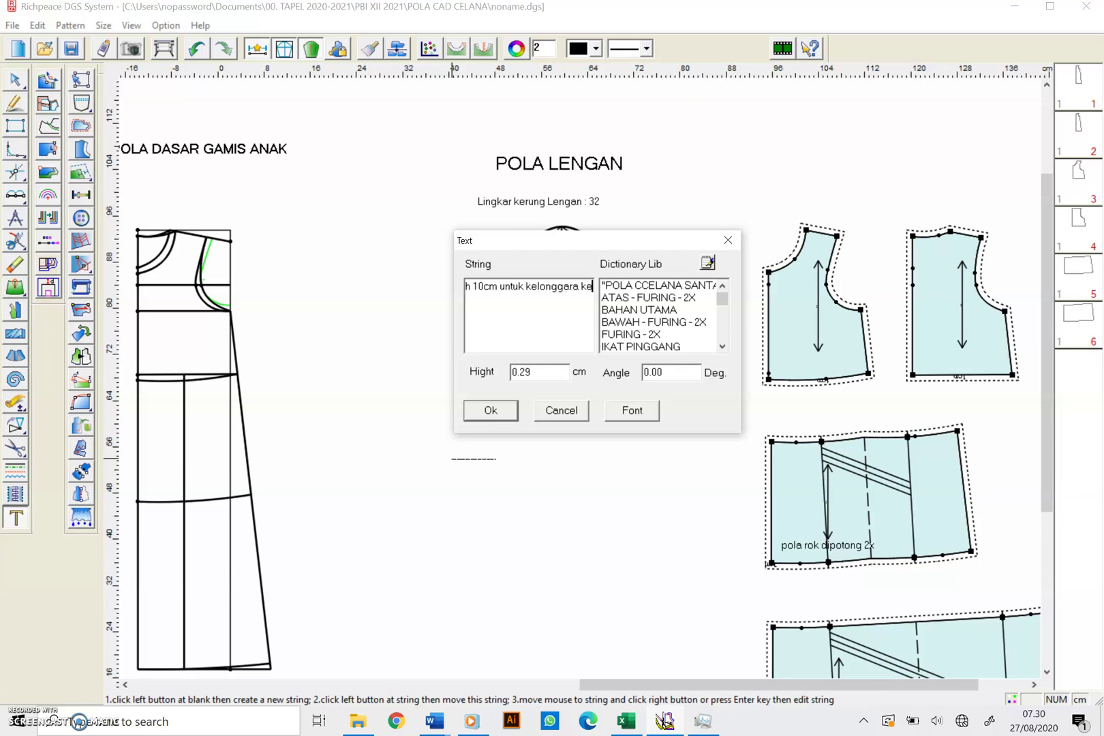
{"action": "type", "text": "aret"}
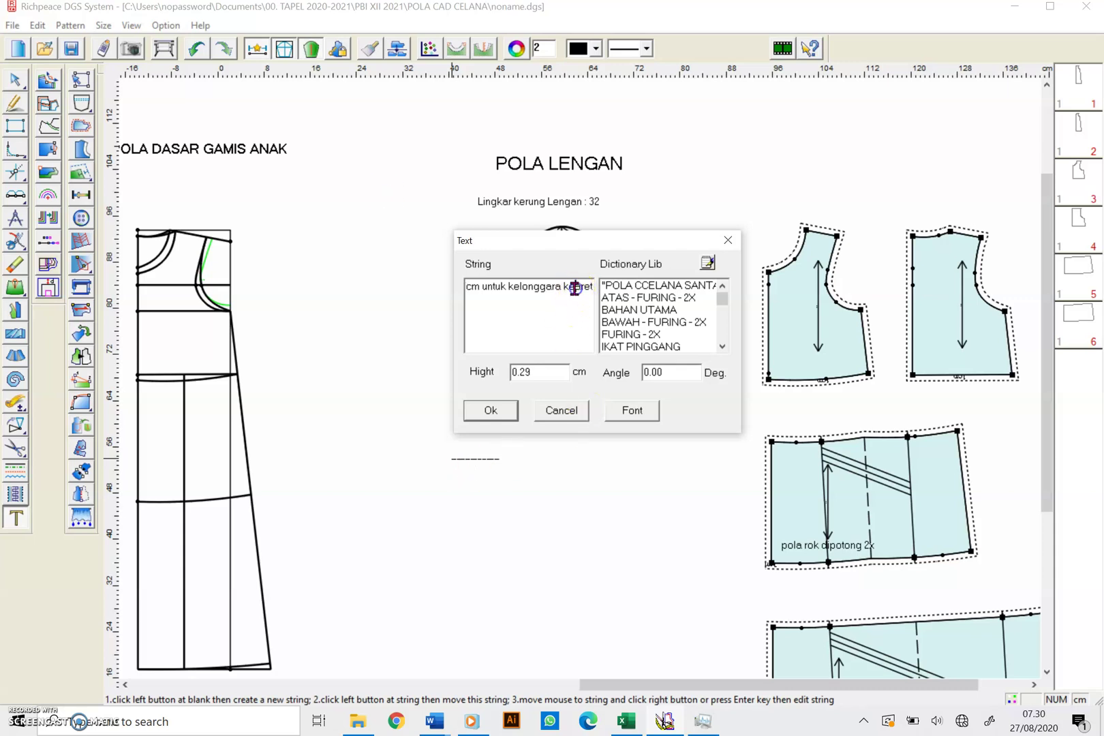
Break the sleeve label's text before "untuk" and add "13+ 10 =23" as its last line.
{"action": "left_click", "coordinate": [476, 286]}
{"action": "key", "text": "Return"}
{"action": "left_click", "coordinate": [574, 300]}
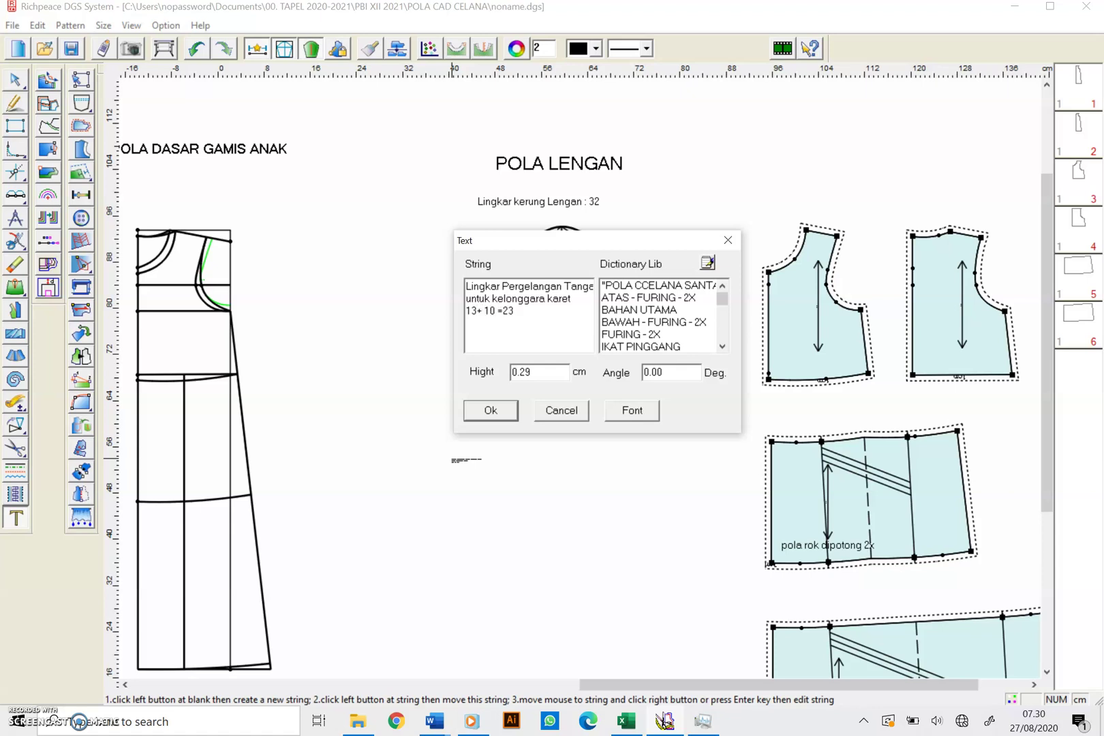
Set the wrist label's text height to 2 cm and place it just below the sleeve pattern's hem.
{"action": "type", "text": "2"}
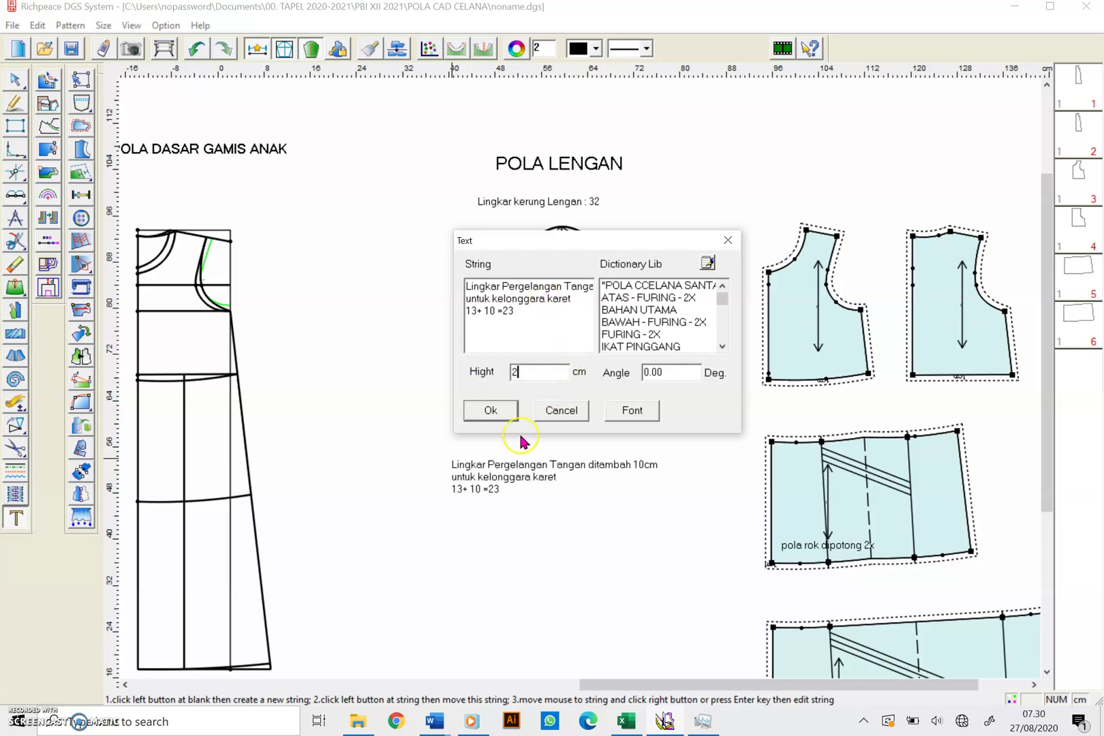
{"action": "left_click", "coordinate": [490, 411]}
{"action": "mouse_move", "coordinate": [521, 472]}
{"action": "left_mouse_down"}
{"action": "mouse_move", "coordinate": [535, 444]}
{"action": "mouse_move", "coordinate": [521, 417]}
{"action": "mouse_move", "coordinate": [534, 451]}
{"action": "left_mouse_up"}
{"action": "left_click", "coordinate": [535, 452]}
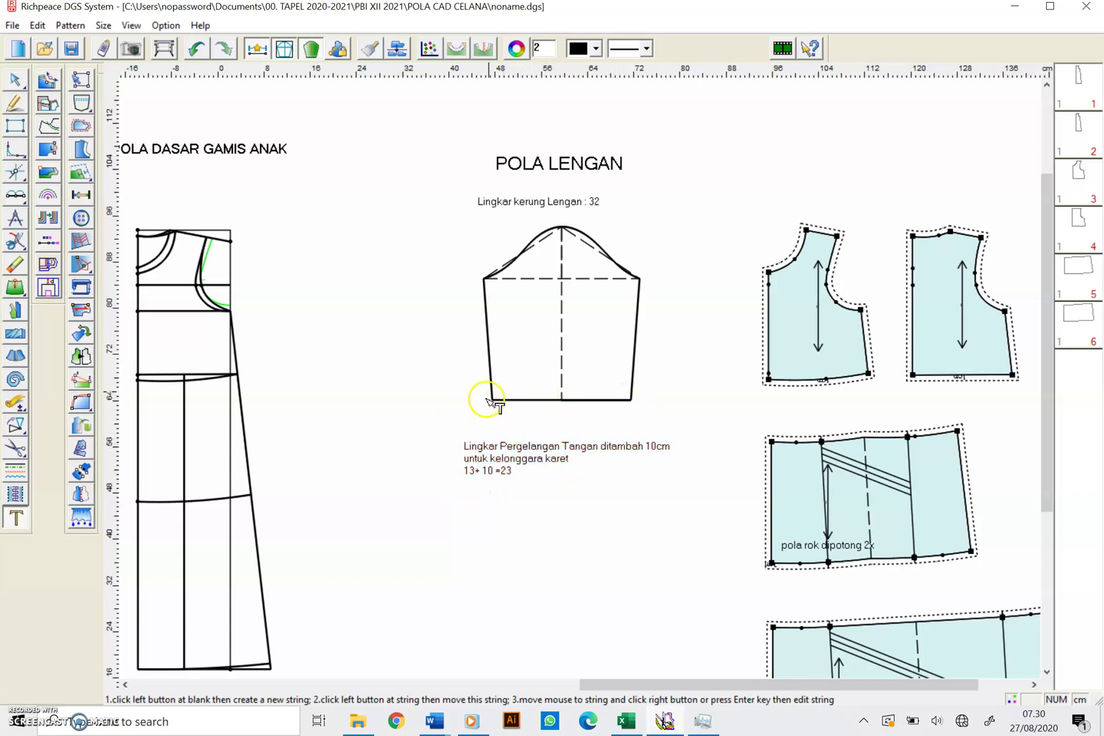
{"action": "scroll", "coordinate": [681, 416], "scroll_direction": "down", "scroll_amount": 1}
{"action": "scroll", "coordinate": [579, 376], "scroll_direction": "up", "scroll_amount": 1}
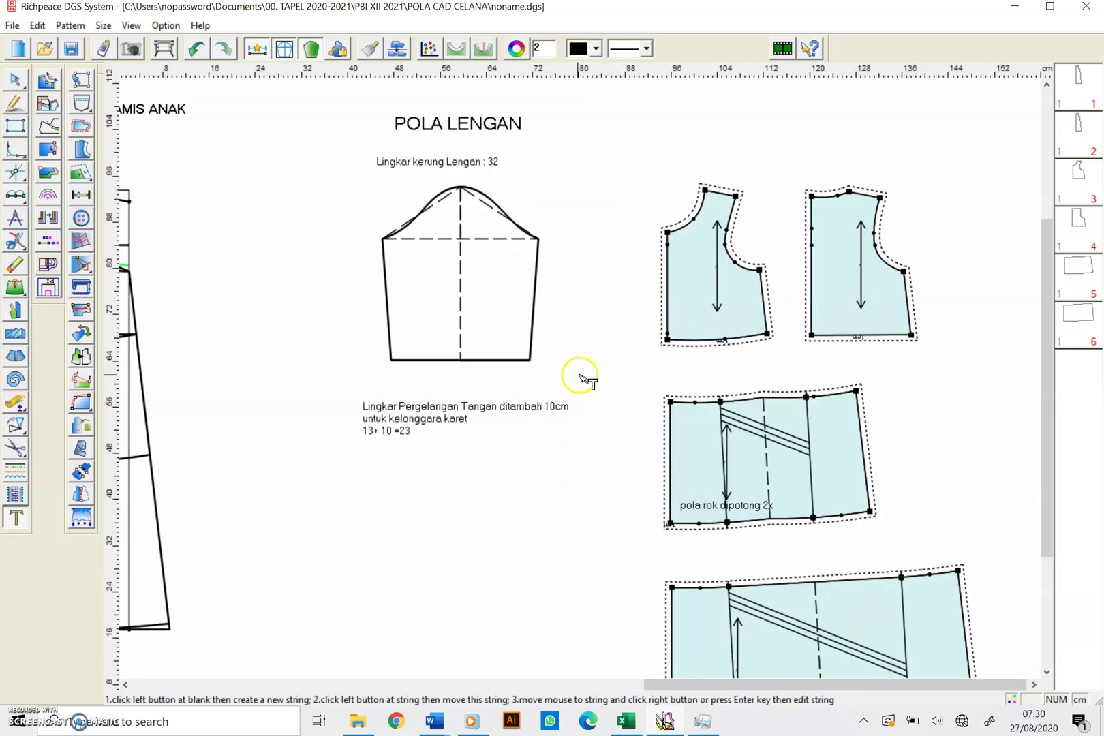
{"action": "left_click", "coordinate": [15, 449]}
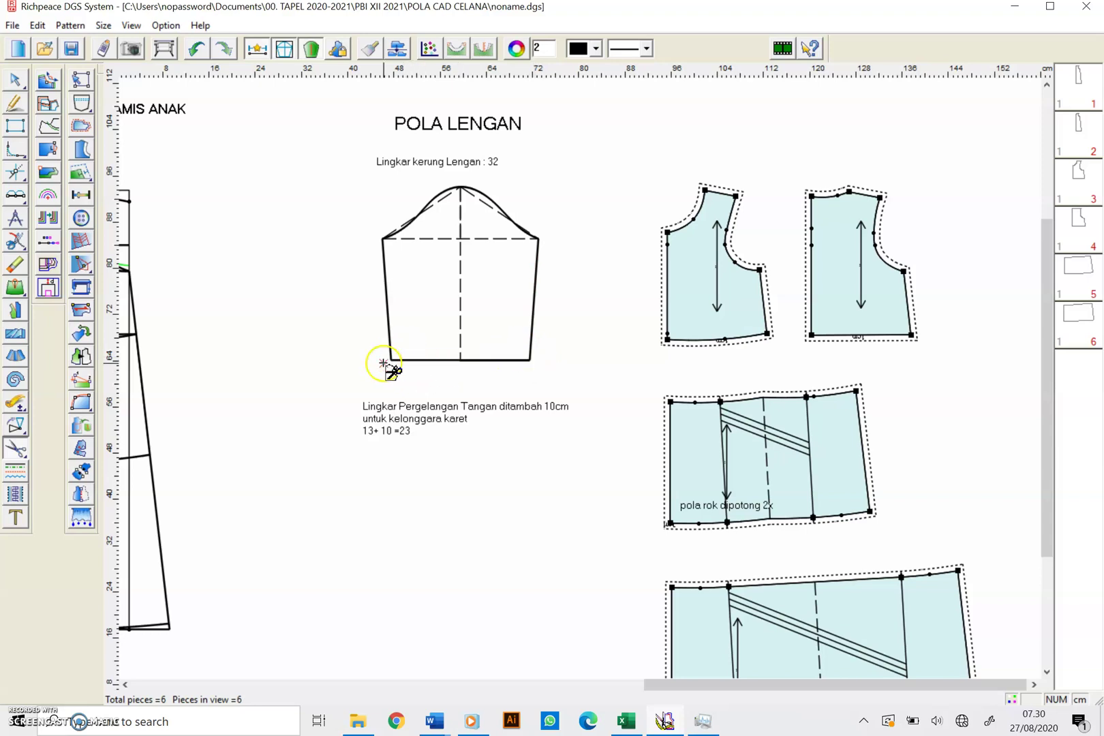
{"action": "left_click", "coordinate": [390, 297]}
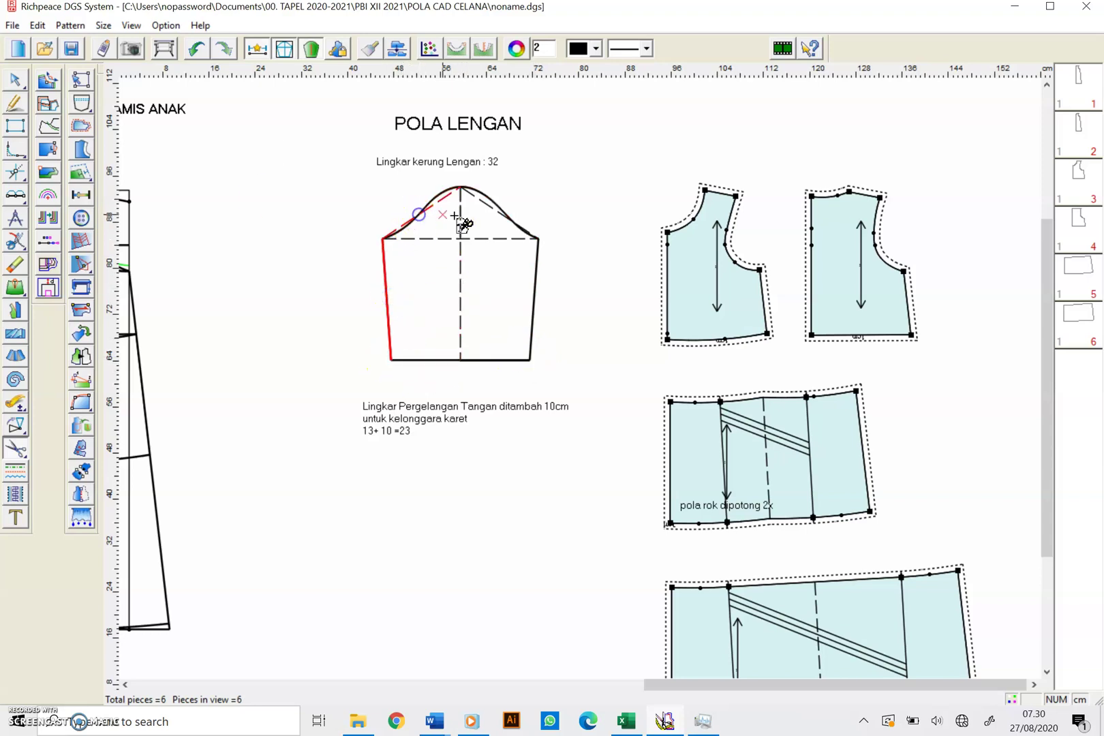
{"action": "left_click", "coordinate": [486, 198]}
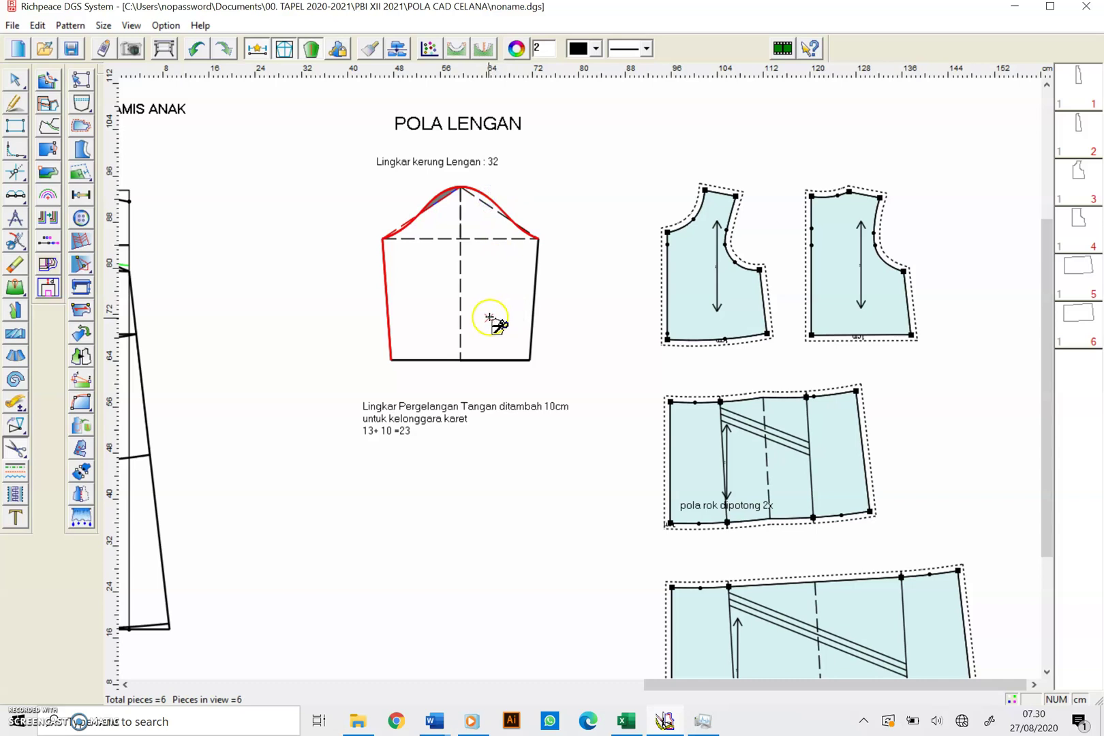
{"action": "left_click", "coordinate": [479, 359]}
{"action": "left_click", "coordinate": [419, 368]}
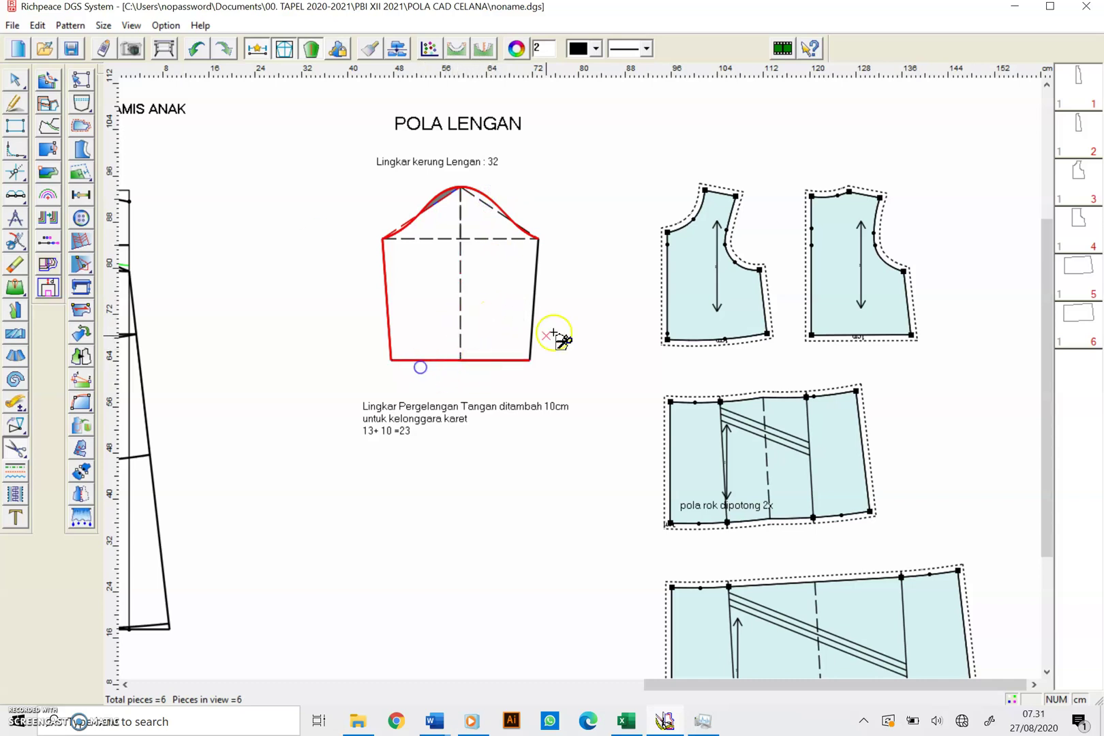
{"action": "left_click", "coordinate": [533, 314]}
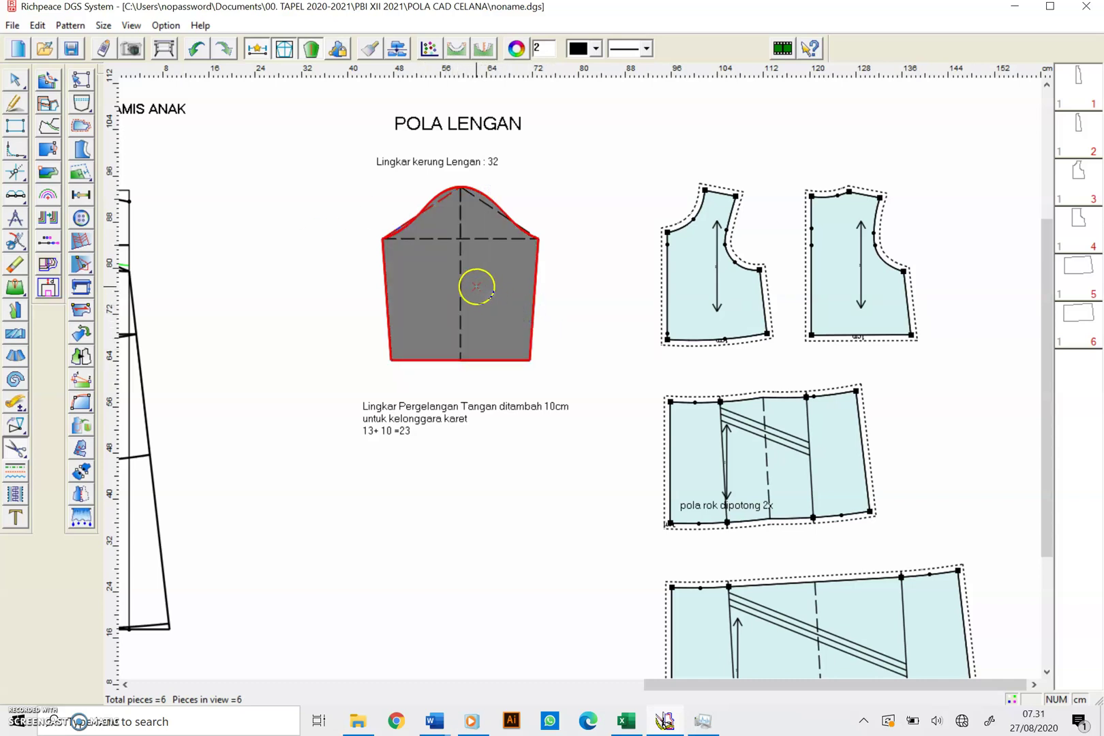
Cut out the full sleeve as a pattern piece, using its cap curve, both side lines and the hem as outline.
{"action": "left_click", "coordinate": [413, 227]}
{"action": "left_click", "coordinate": [390, 259]}
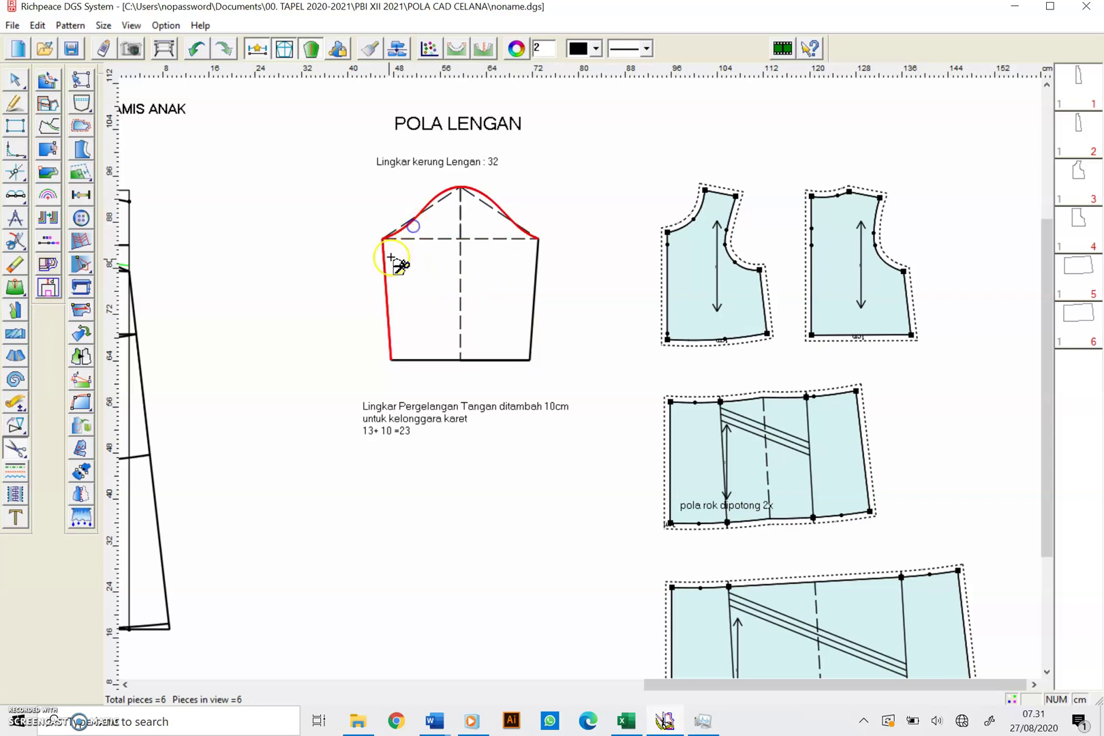
{"action": "left_click", "coordinate": [438, 358]}
{"action": "left_click", "coordinate": [498, 366]}
{"action": "left_click", "coordinate": [535, 310]}
{"action": "left_click", "coordinate": [480, 295]}
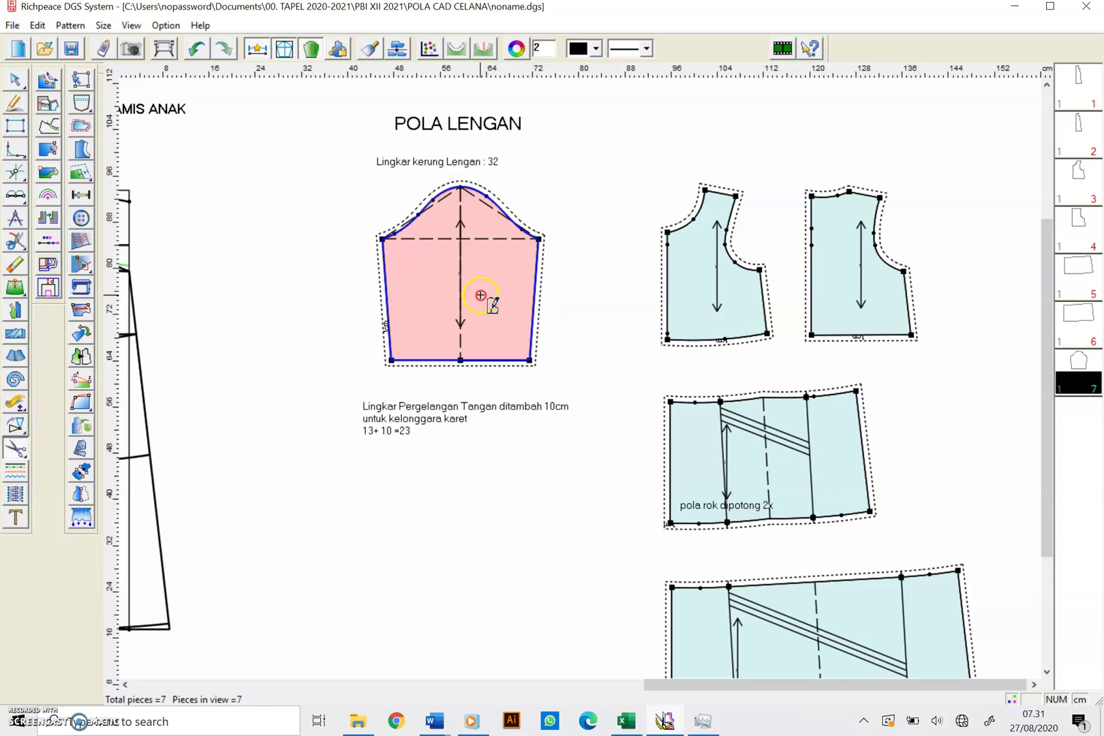
Move the sleeve piece out of its draft to the open space right of the two bodice pieces.
{"action": "left_click_drag", "start_coordinate": [483, 298], "coordinate": [1037, 273]}
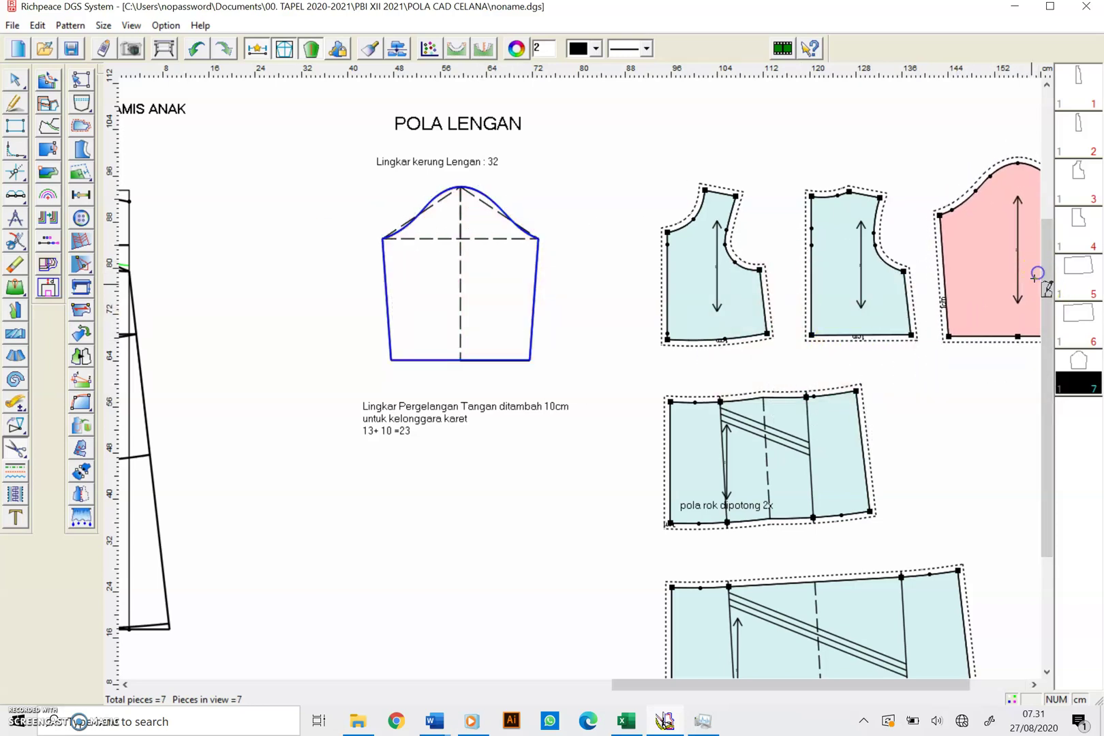
{"action": "scroll", "coordinate": [943, 437], "scroll_direction": "up", "scroll_amount": 1}
{"action": "scroll", "coordinate": [580, 382], "scroll_direction": "down", "scroll_amount": 2}
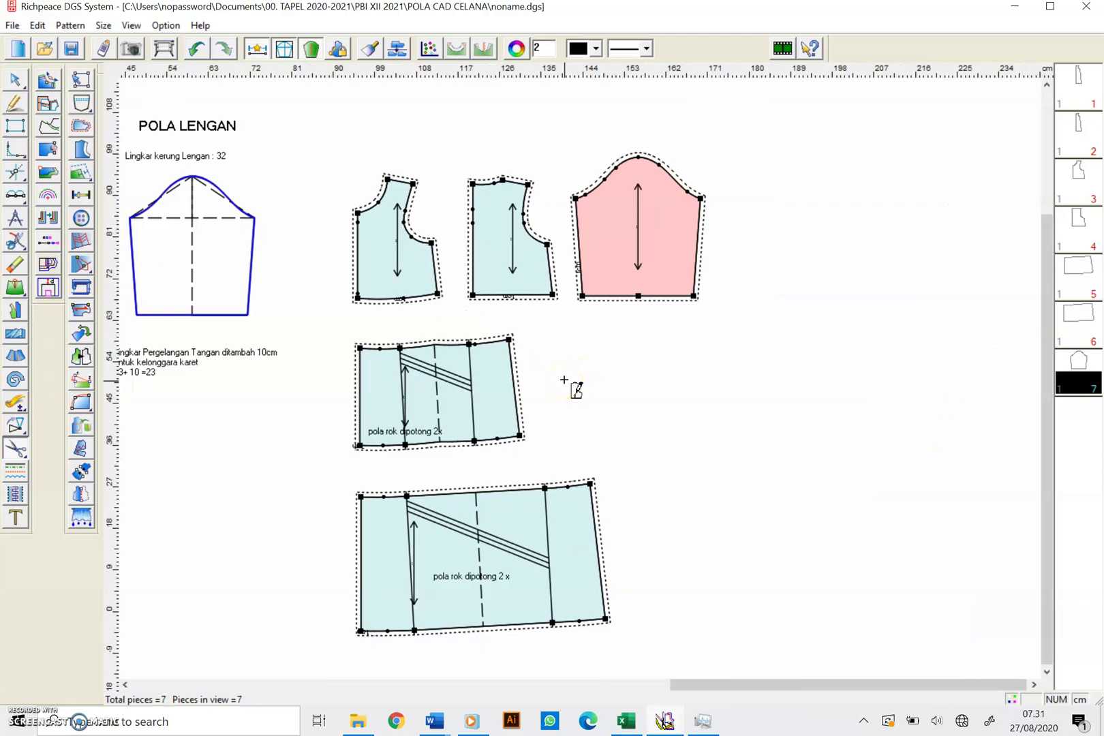
{"action": "key", "text": "space"}
{"action": "left_click", "coordinate": [682, 242]}
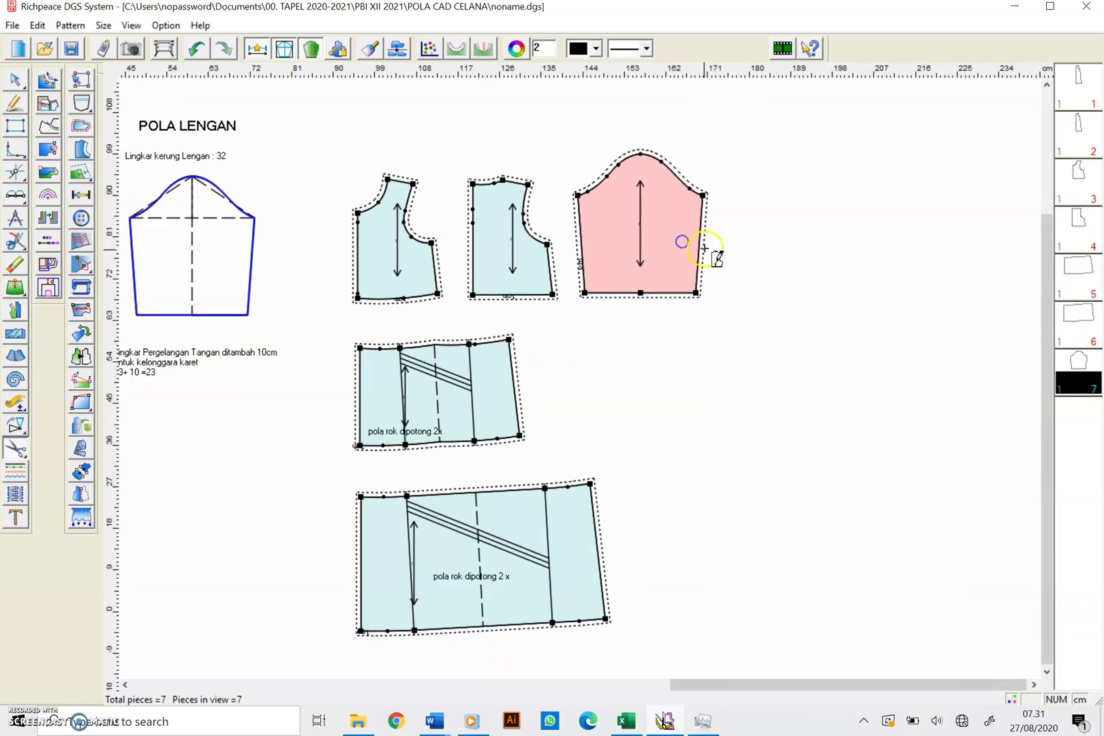
{"action": "key", "text": "space"}
{"action": "left_click", "coordinate": [709, 254]}
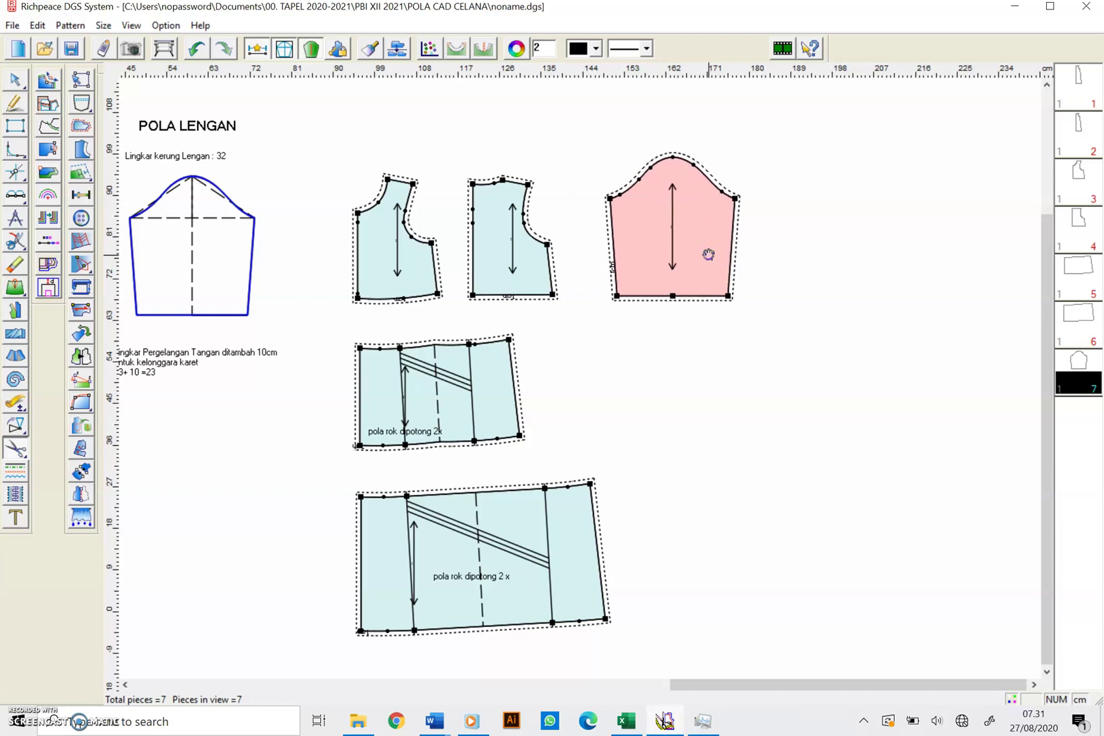
{"action": "left_click_drag", "start_coordinate": [687, 686], "coordinate": [542, 729]}
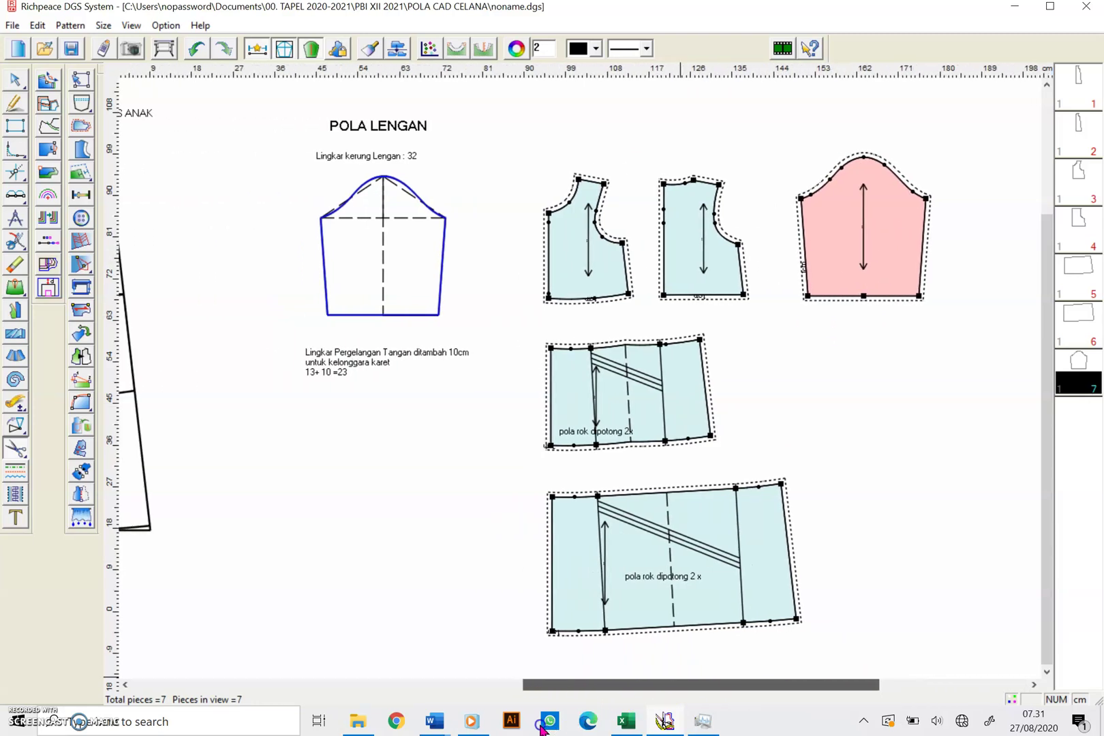